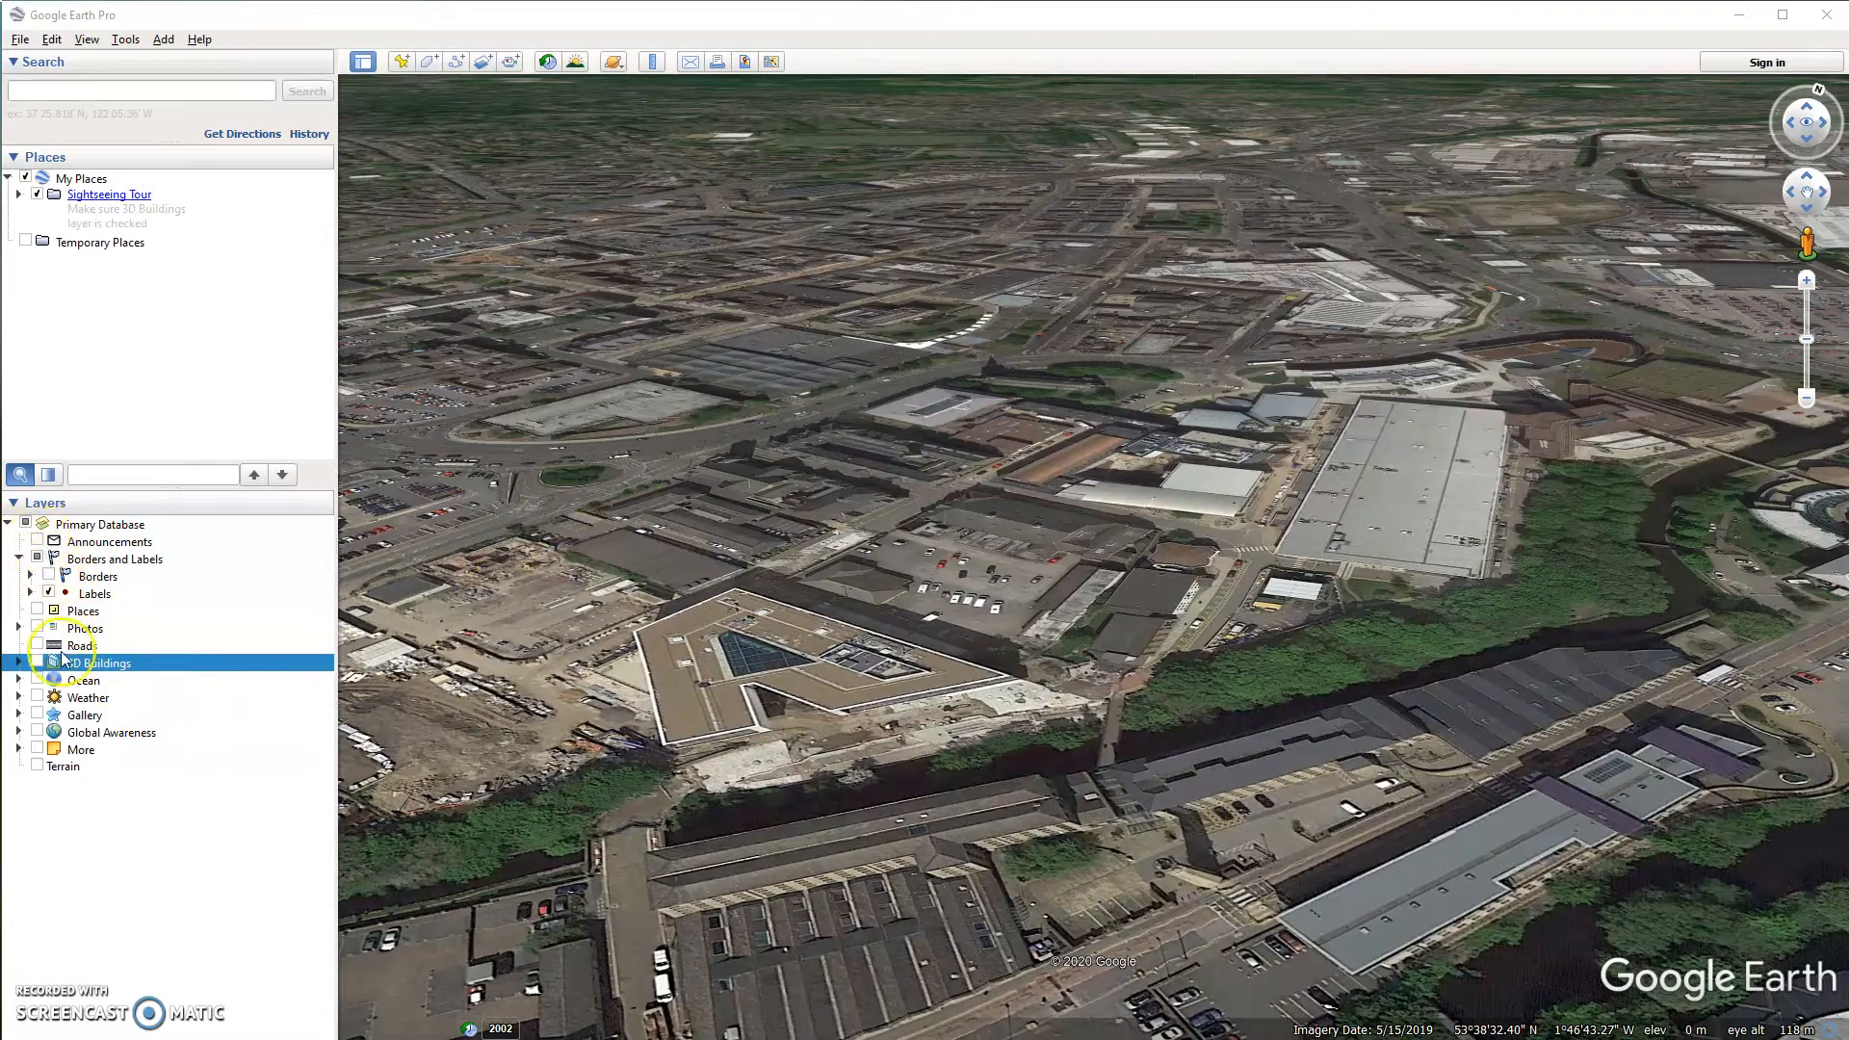
View Huddersfield from directly overhead and widen the view until the whole of Great Britain and Ireland is visible.
left_click(973, 587)
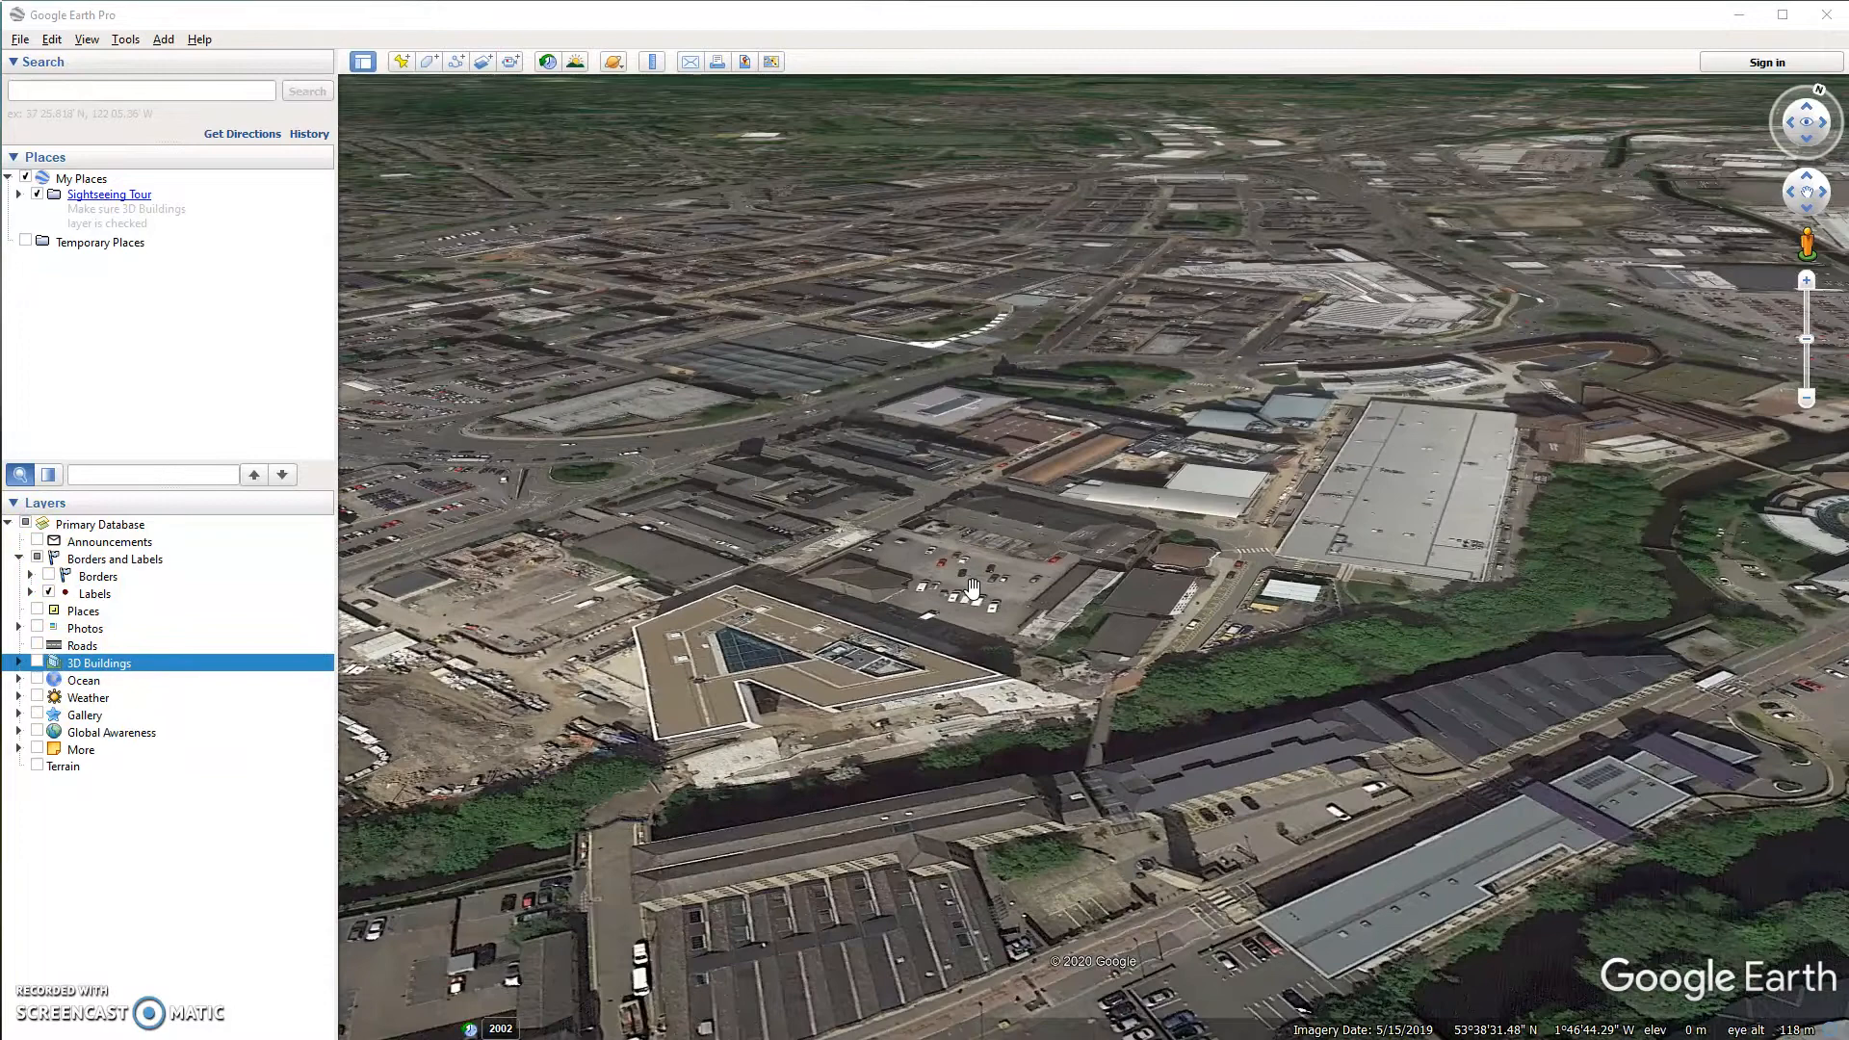
scroll(973, 587, "down", 3)
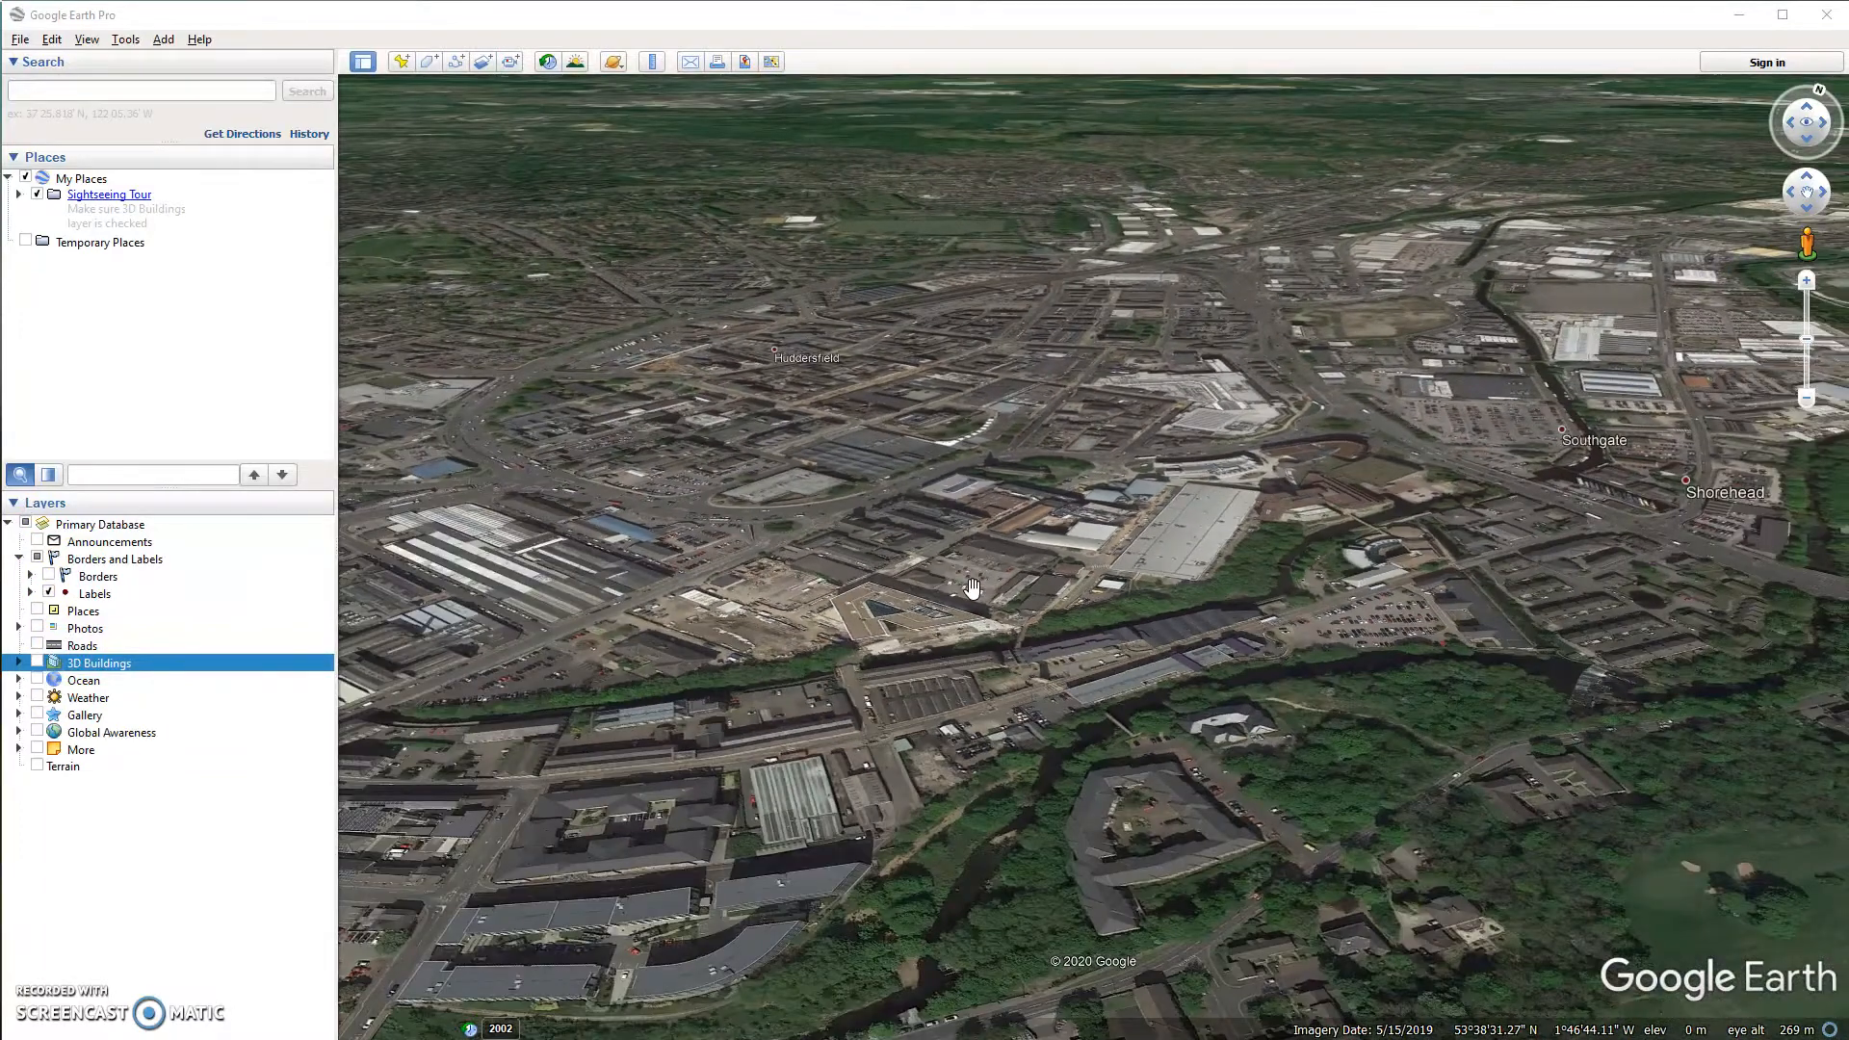
middle_click_drag(971, 589, 996, 344)
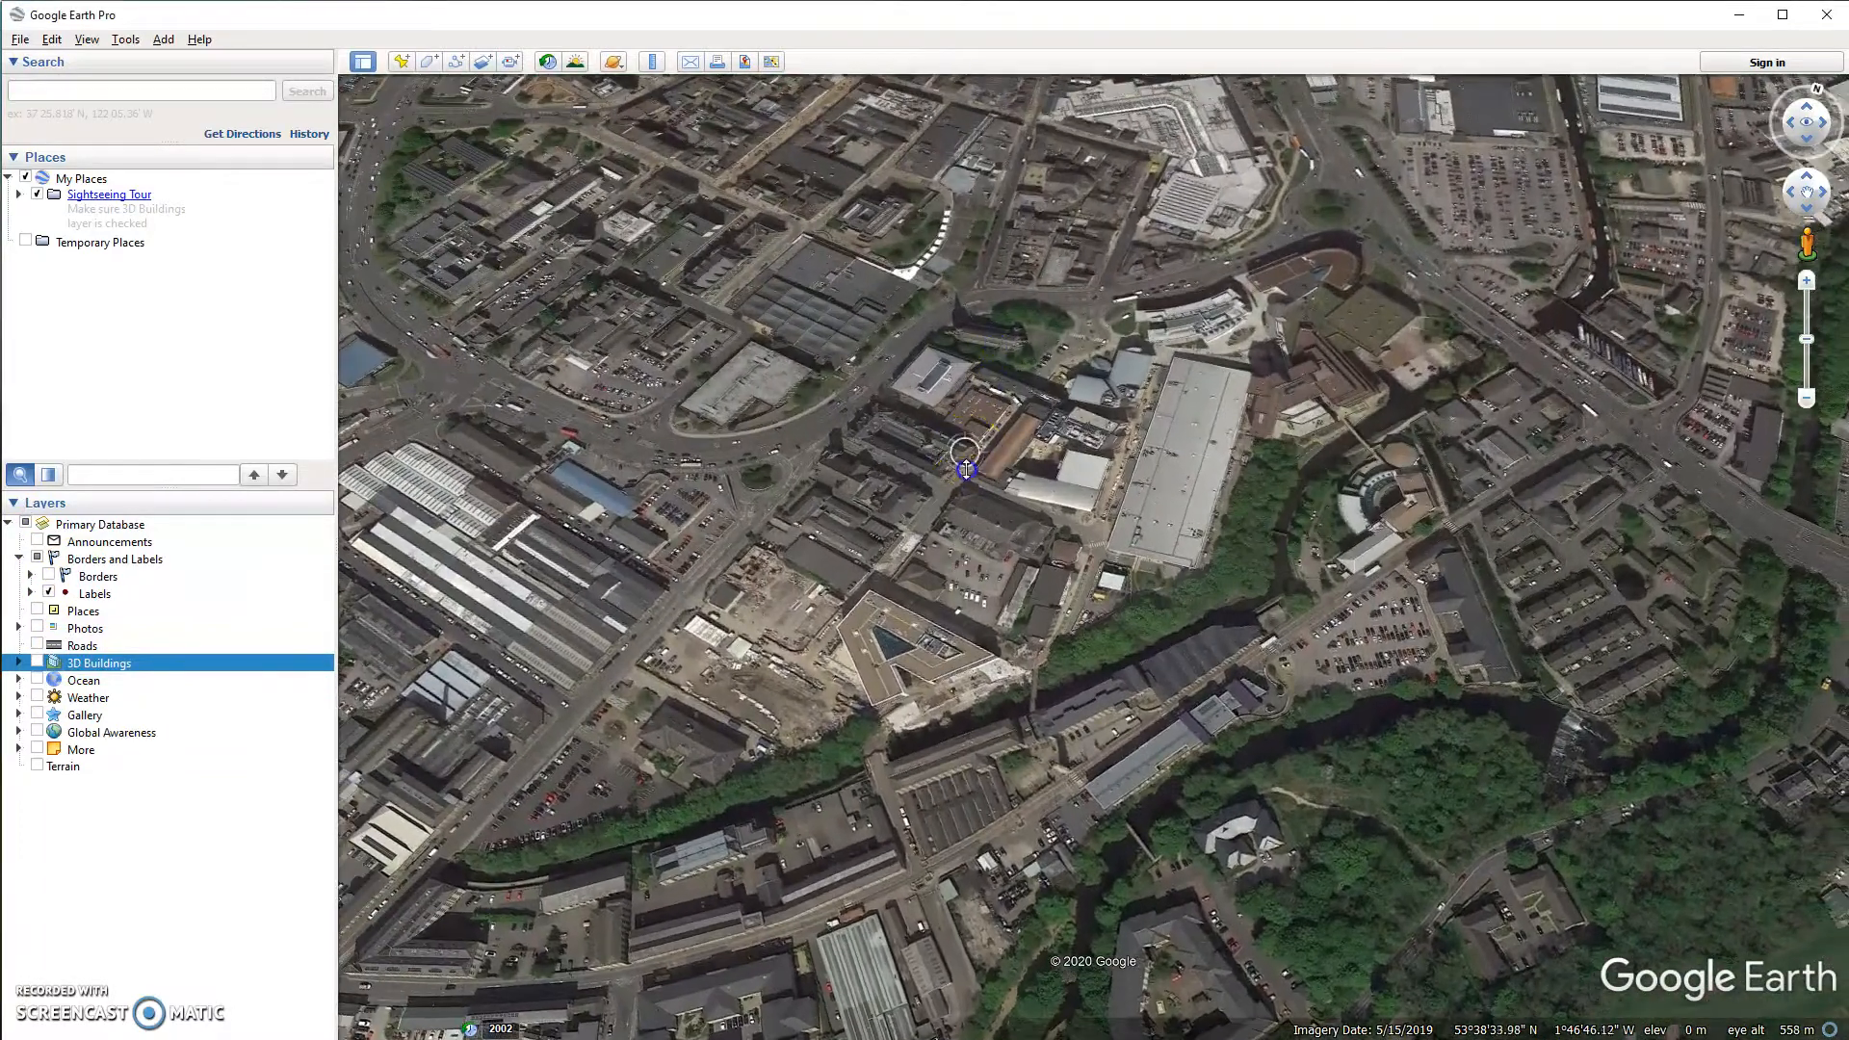
middle_click_drag(966, 469, 968, 453)
left_click(1002, 512)
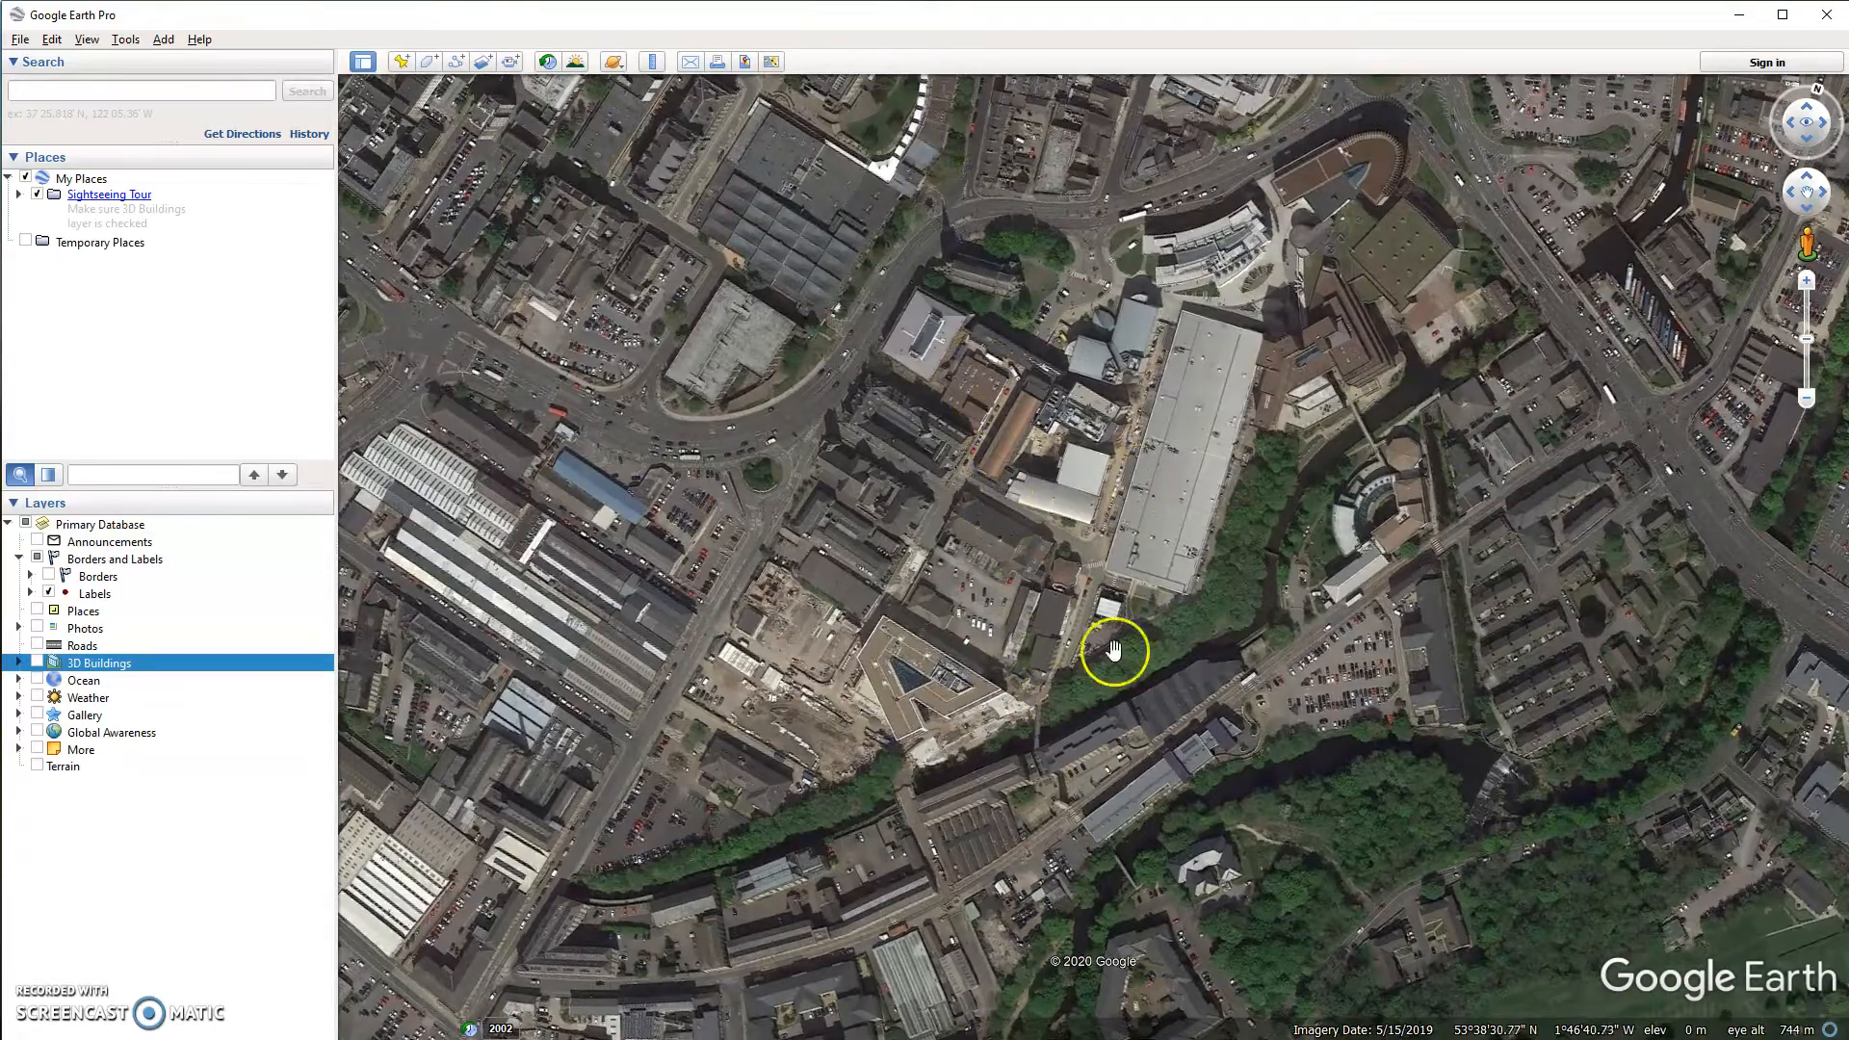
scroll(1045, 616, "down", 5)
scroll(1024, 599, "down", 5)
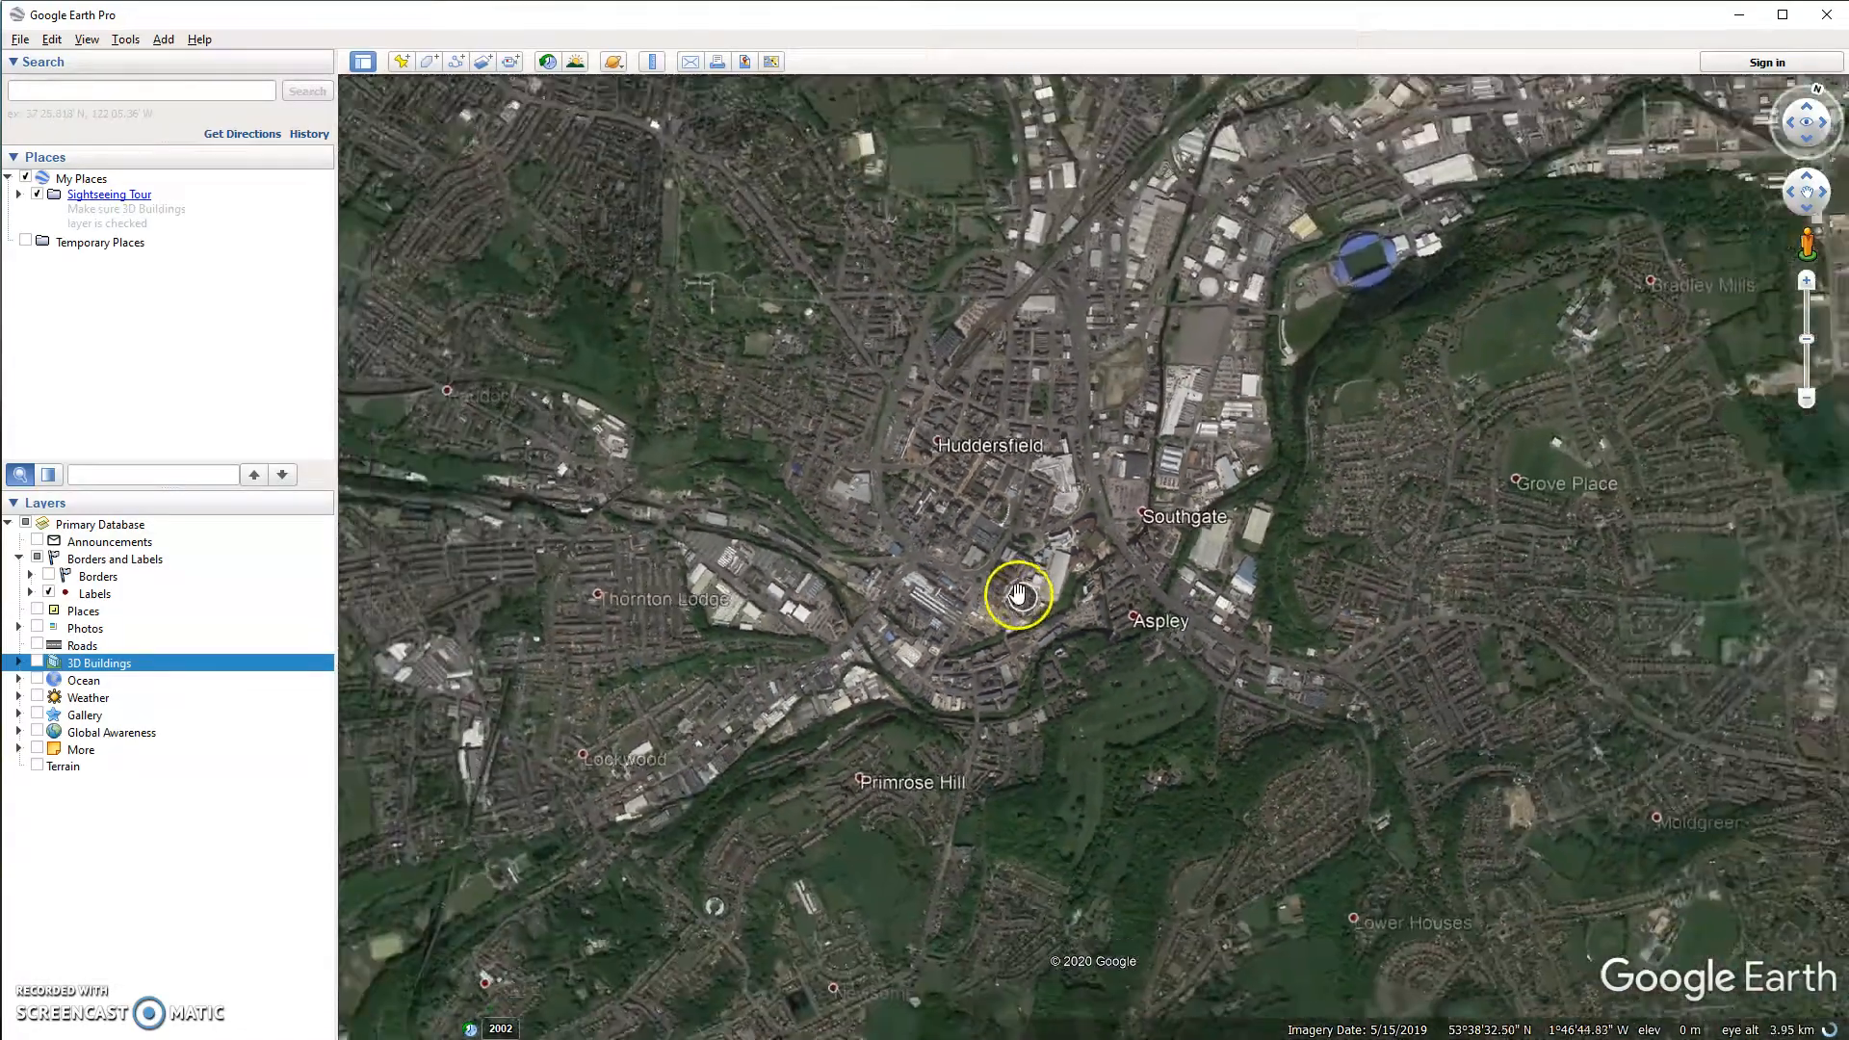
scroll(1001, 589, "down", 5)
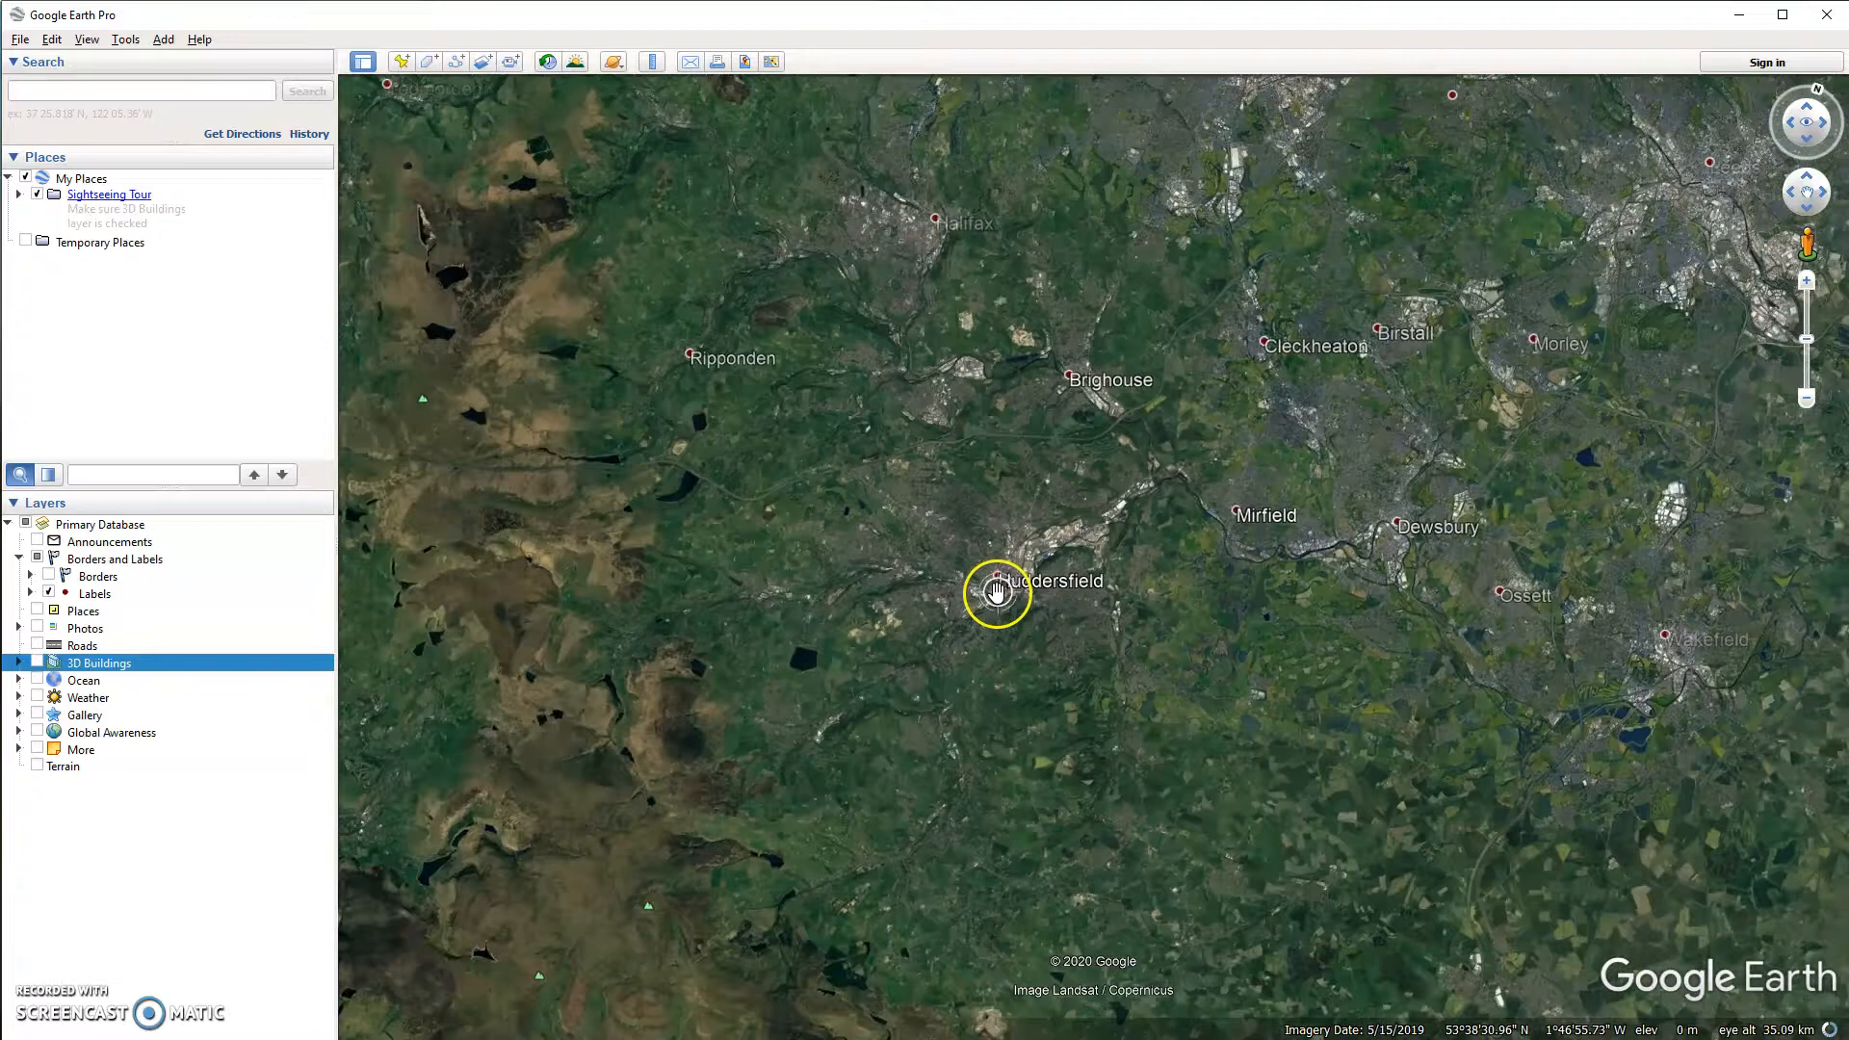
scroll(991, 591, "down", 3)
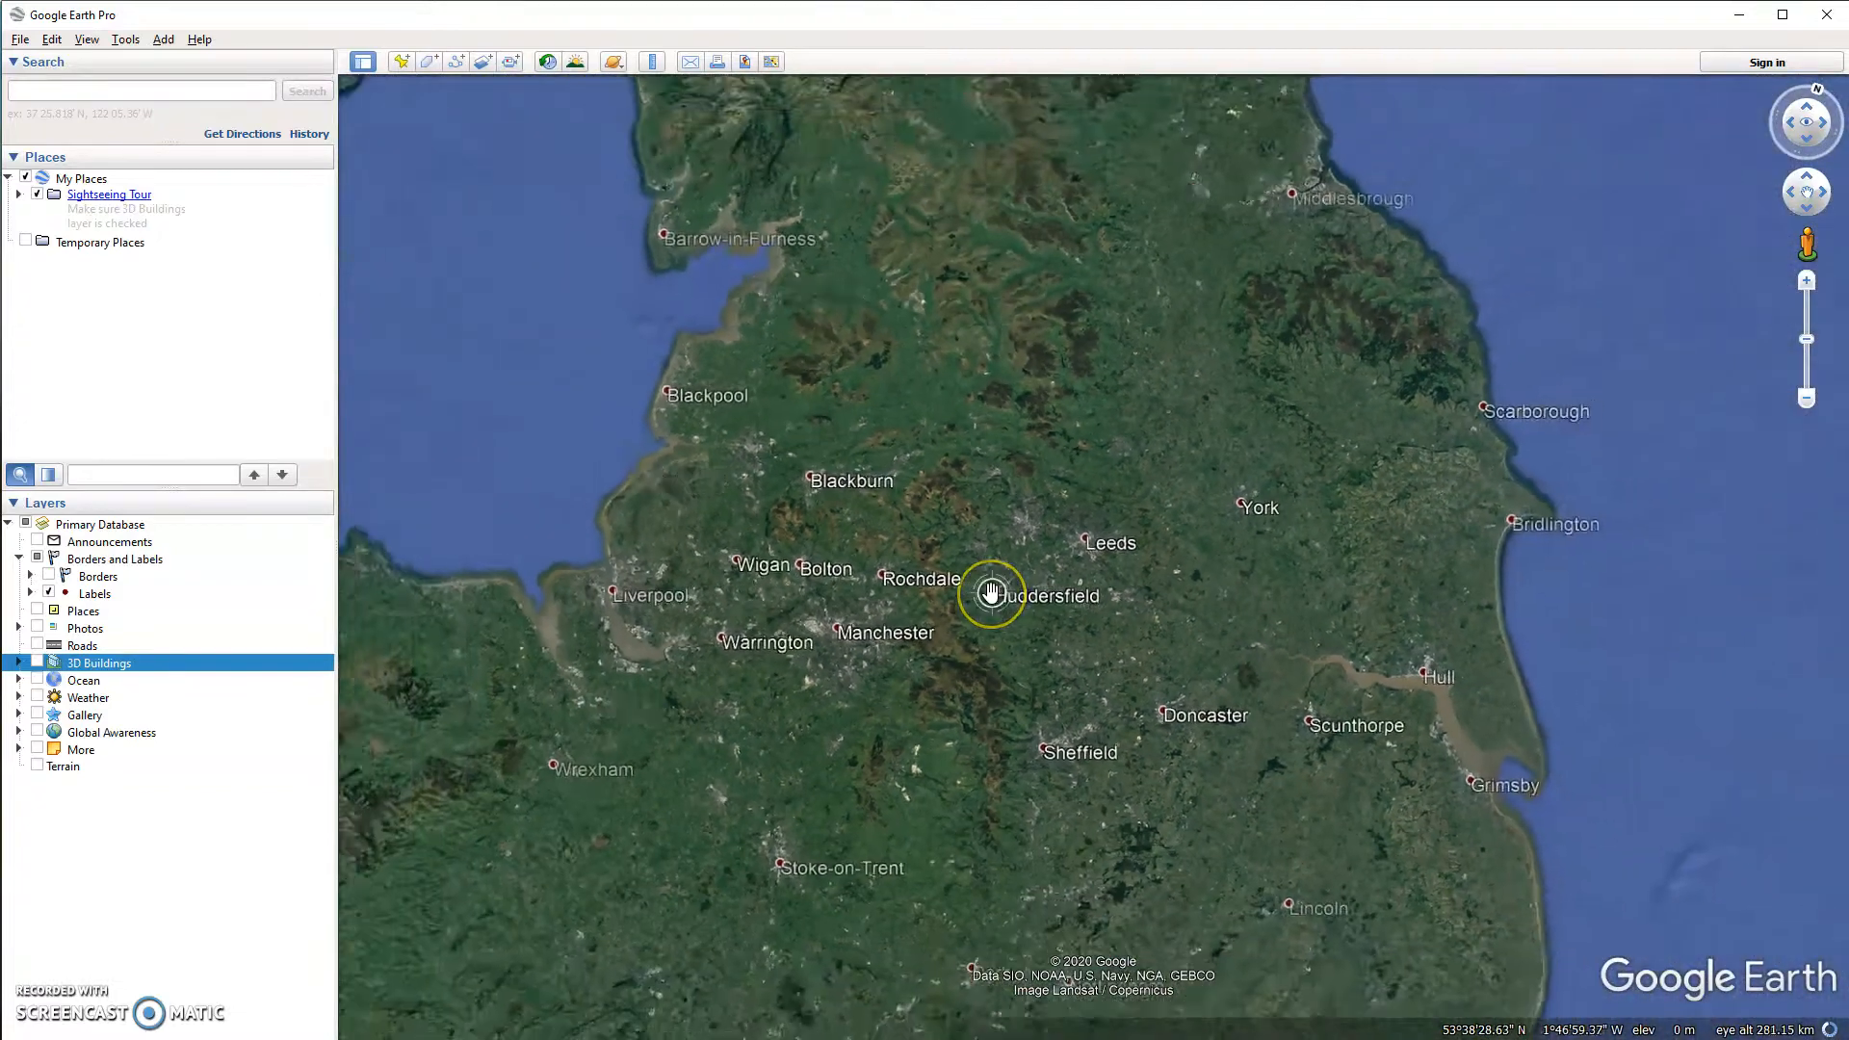
middle_click_drag(991, 613, 1138, 603)
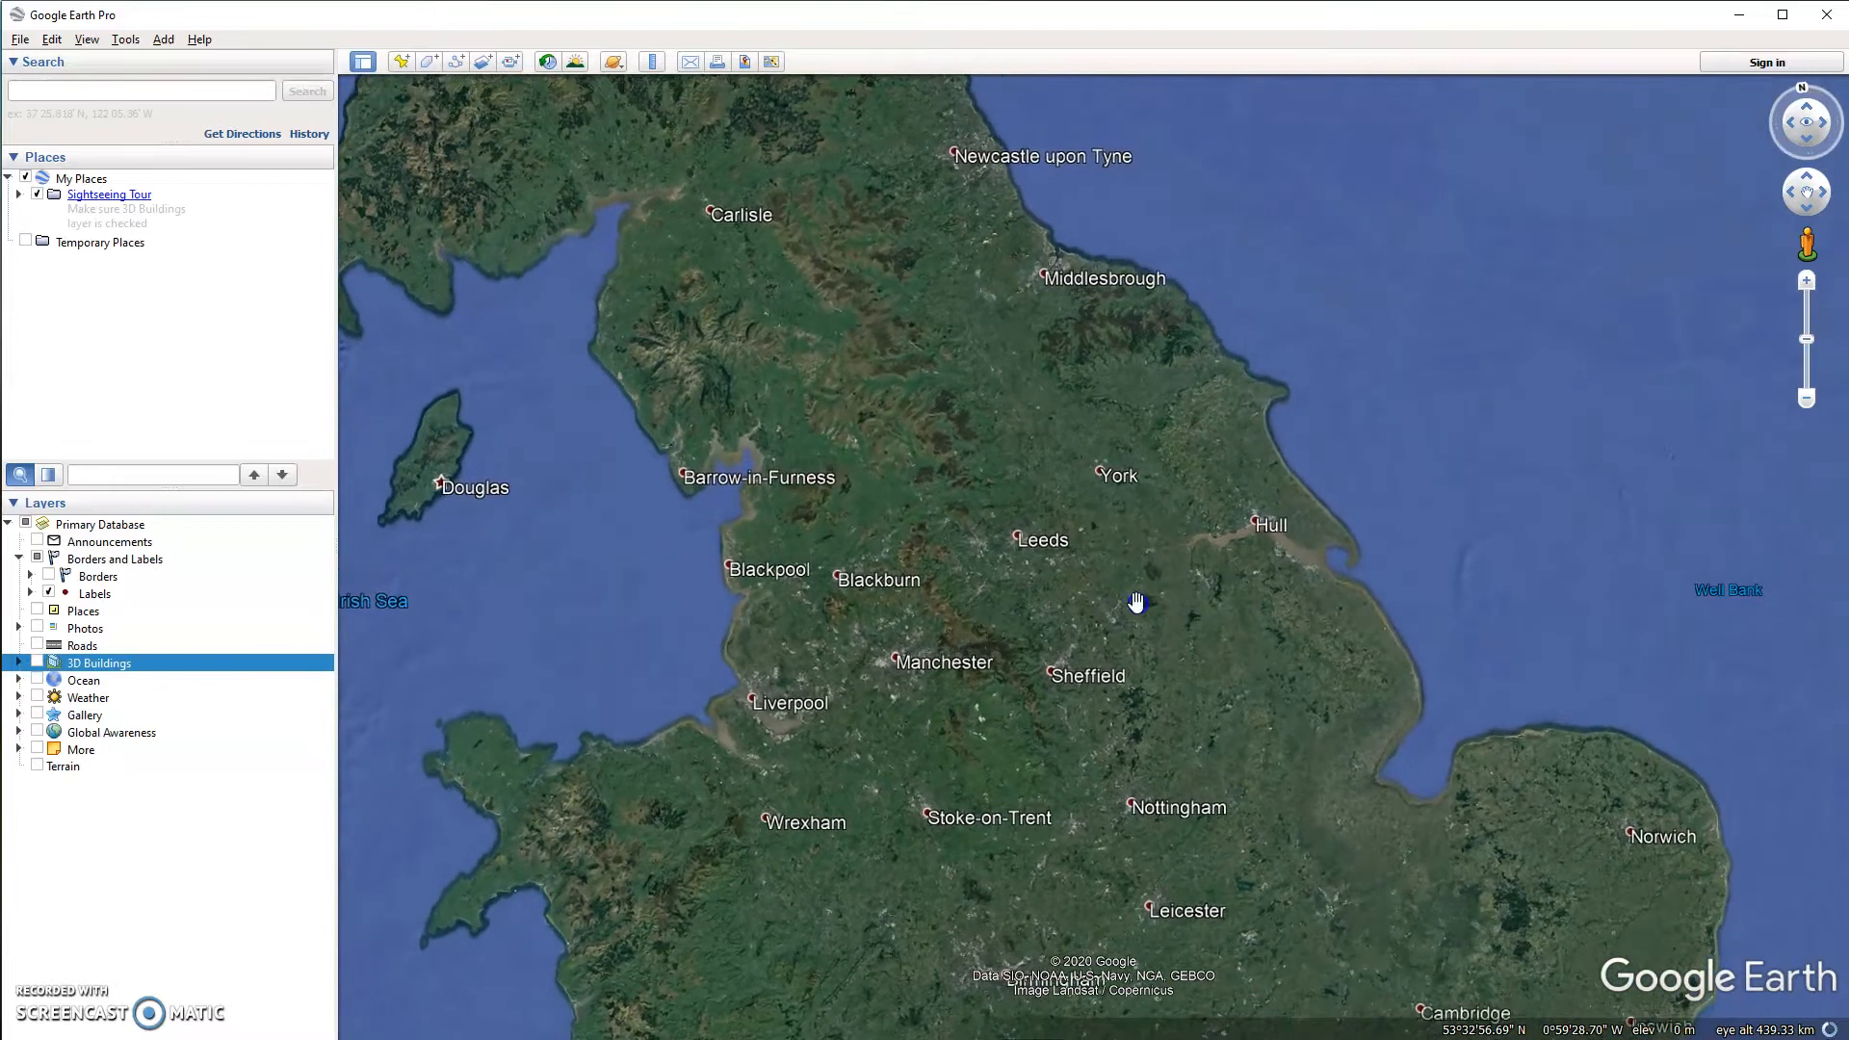
scroll(1137, 602, "down", 5)
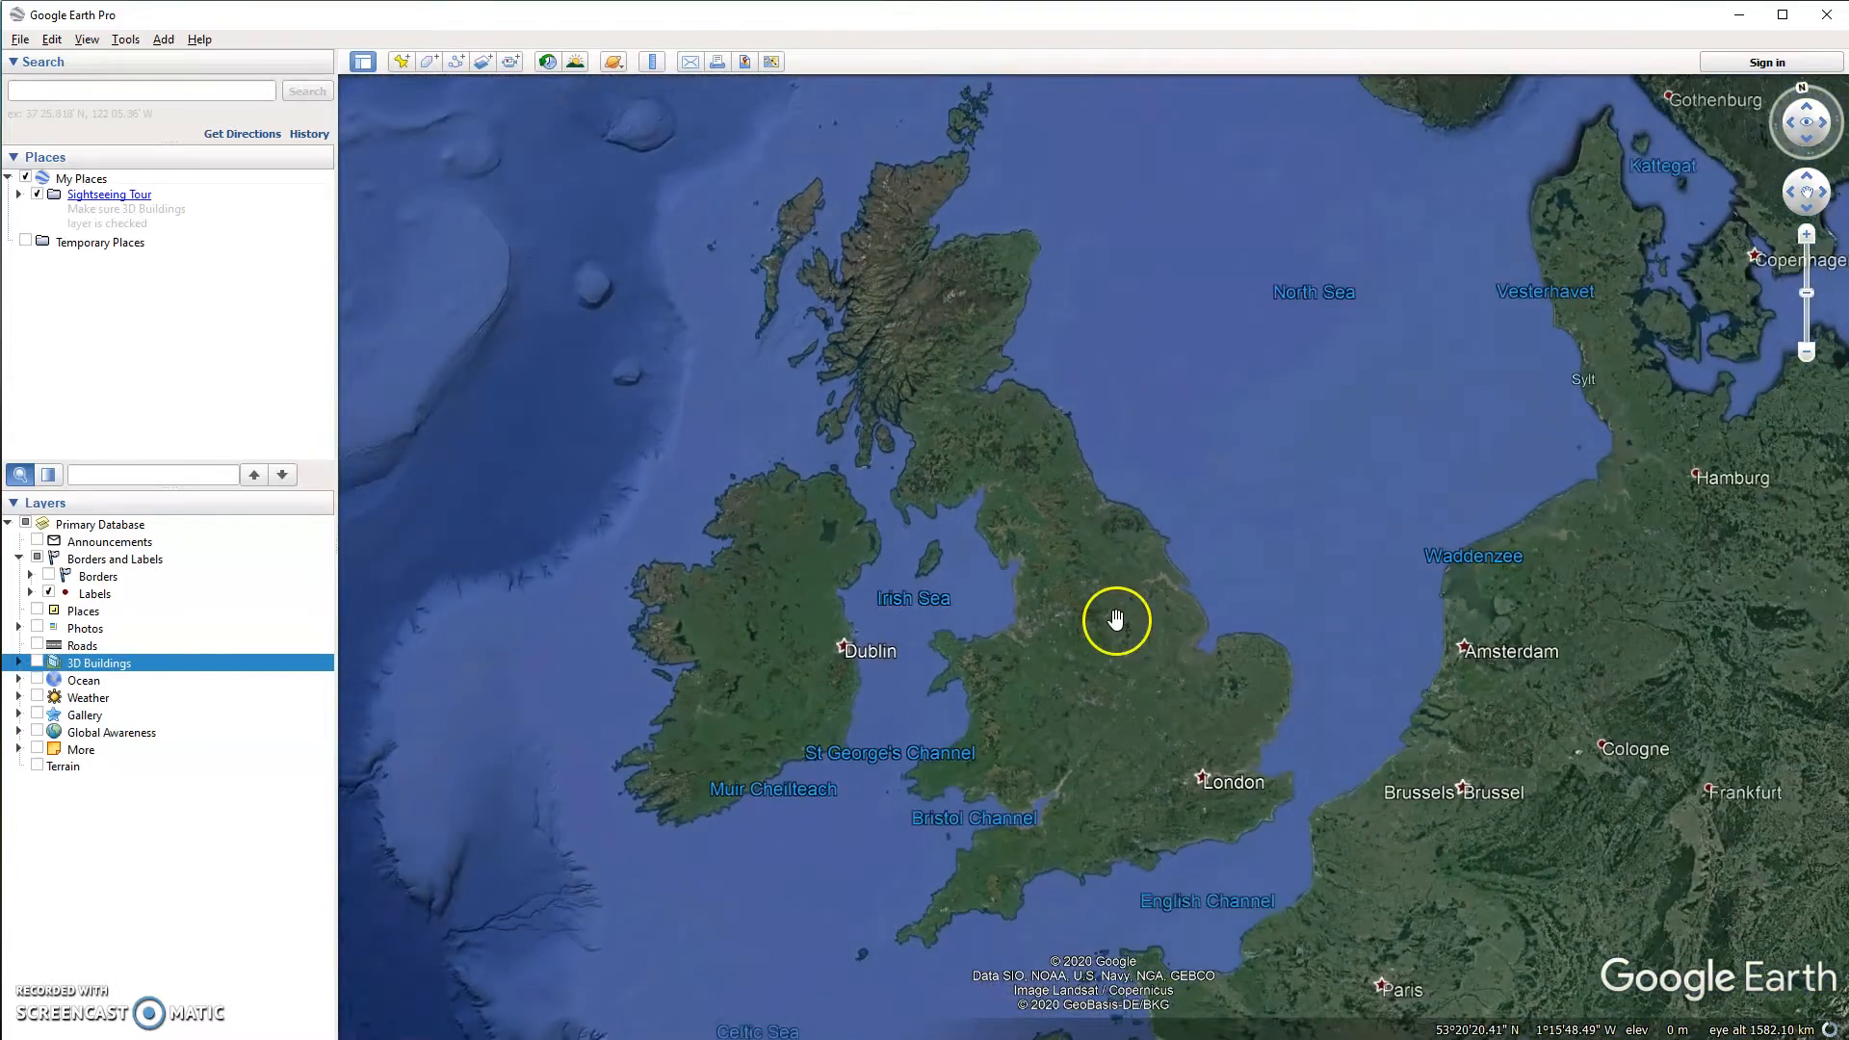
middle_click_drag(1116, 620, 1044, 624)
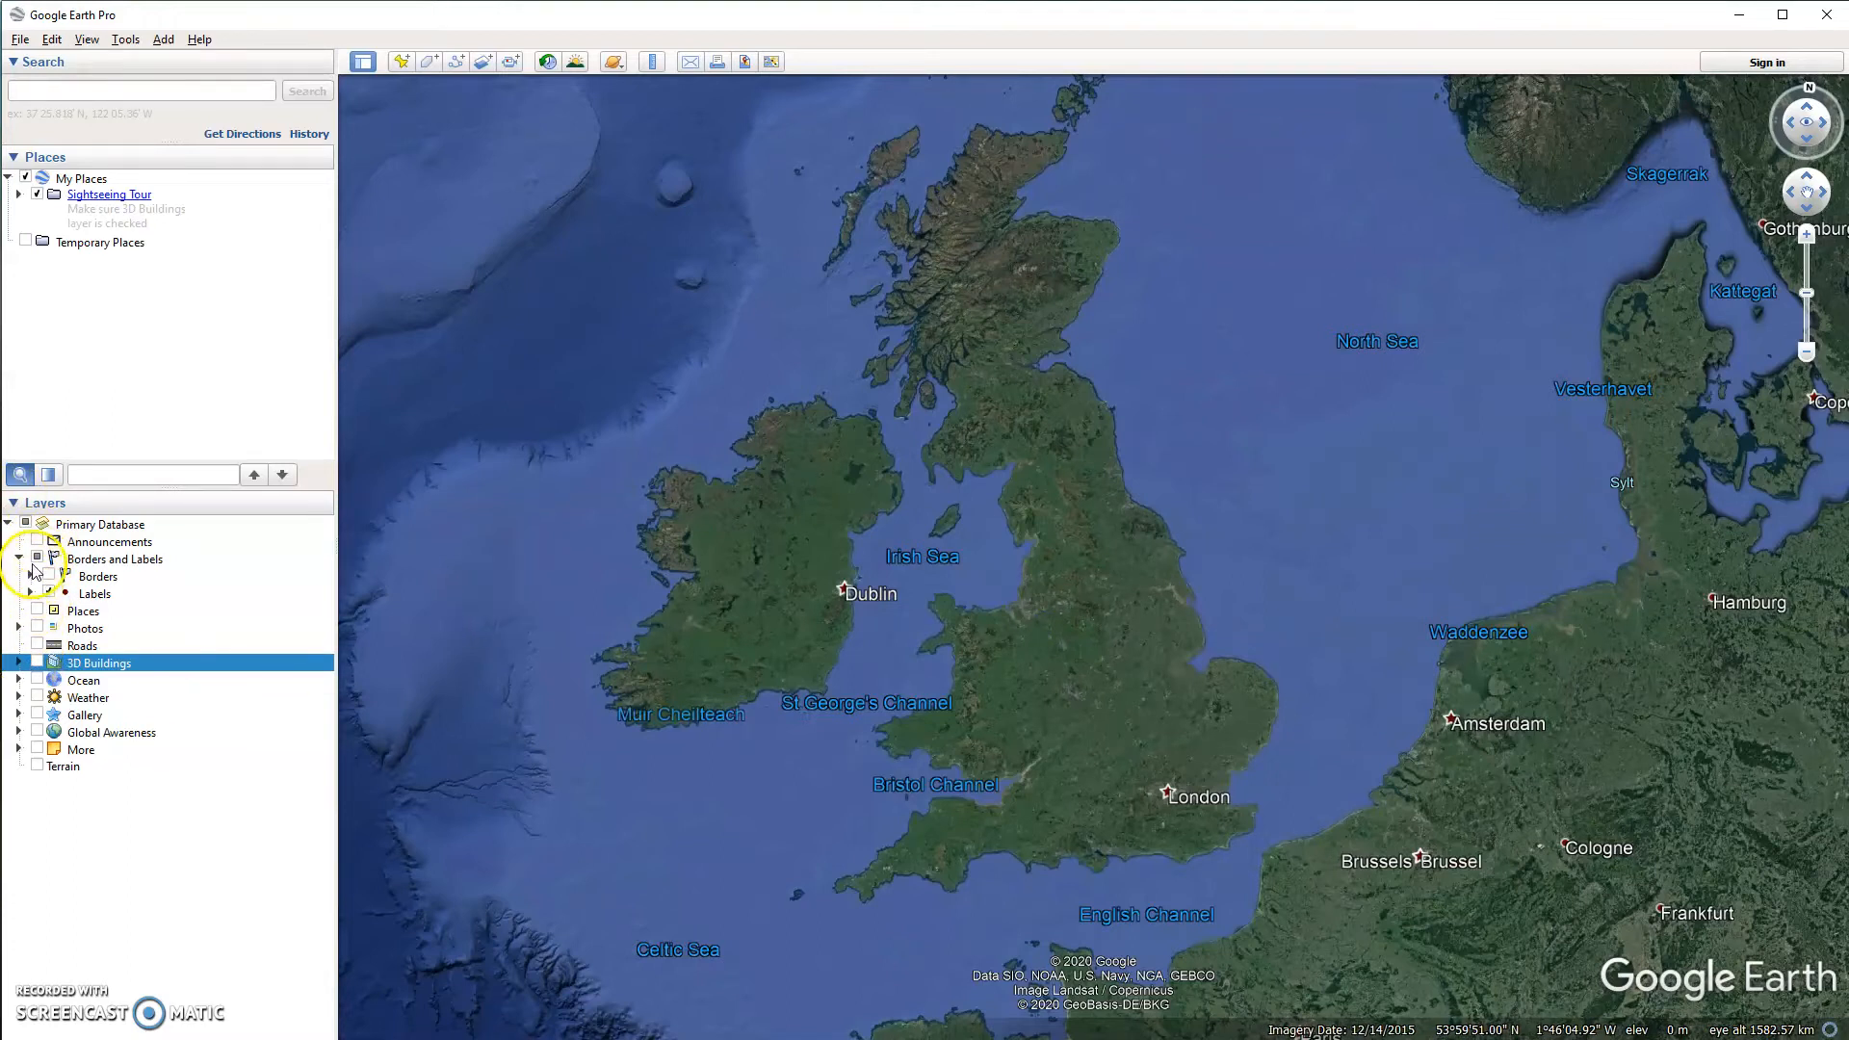
Turn on all Borders and Labels layers and inspect the county boundaries across northern England.
left_click(38, 559)
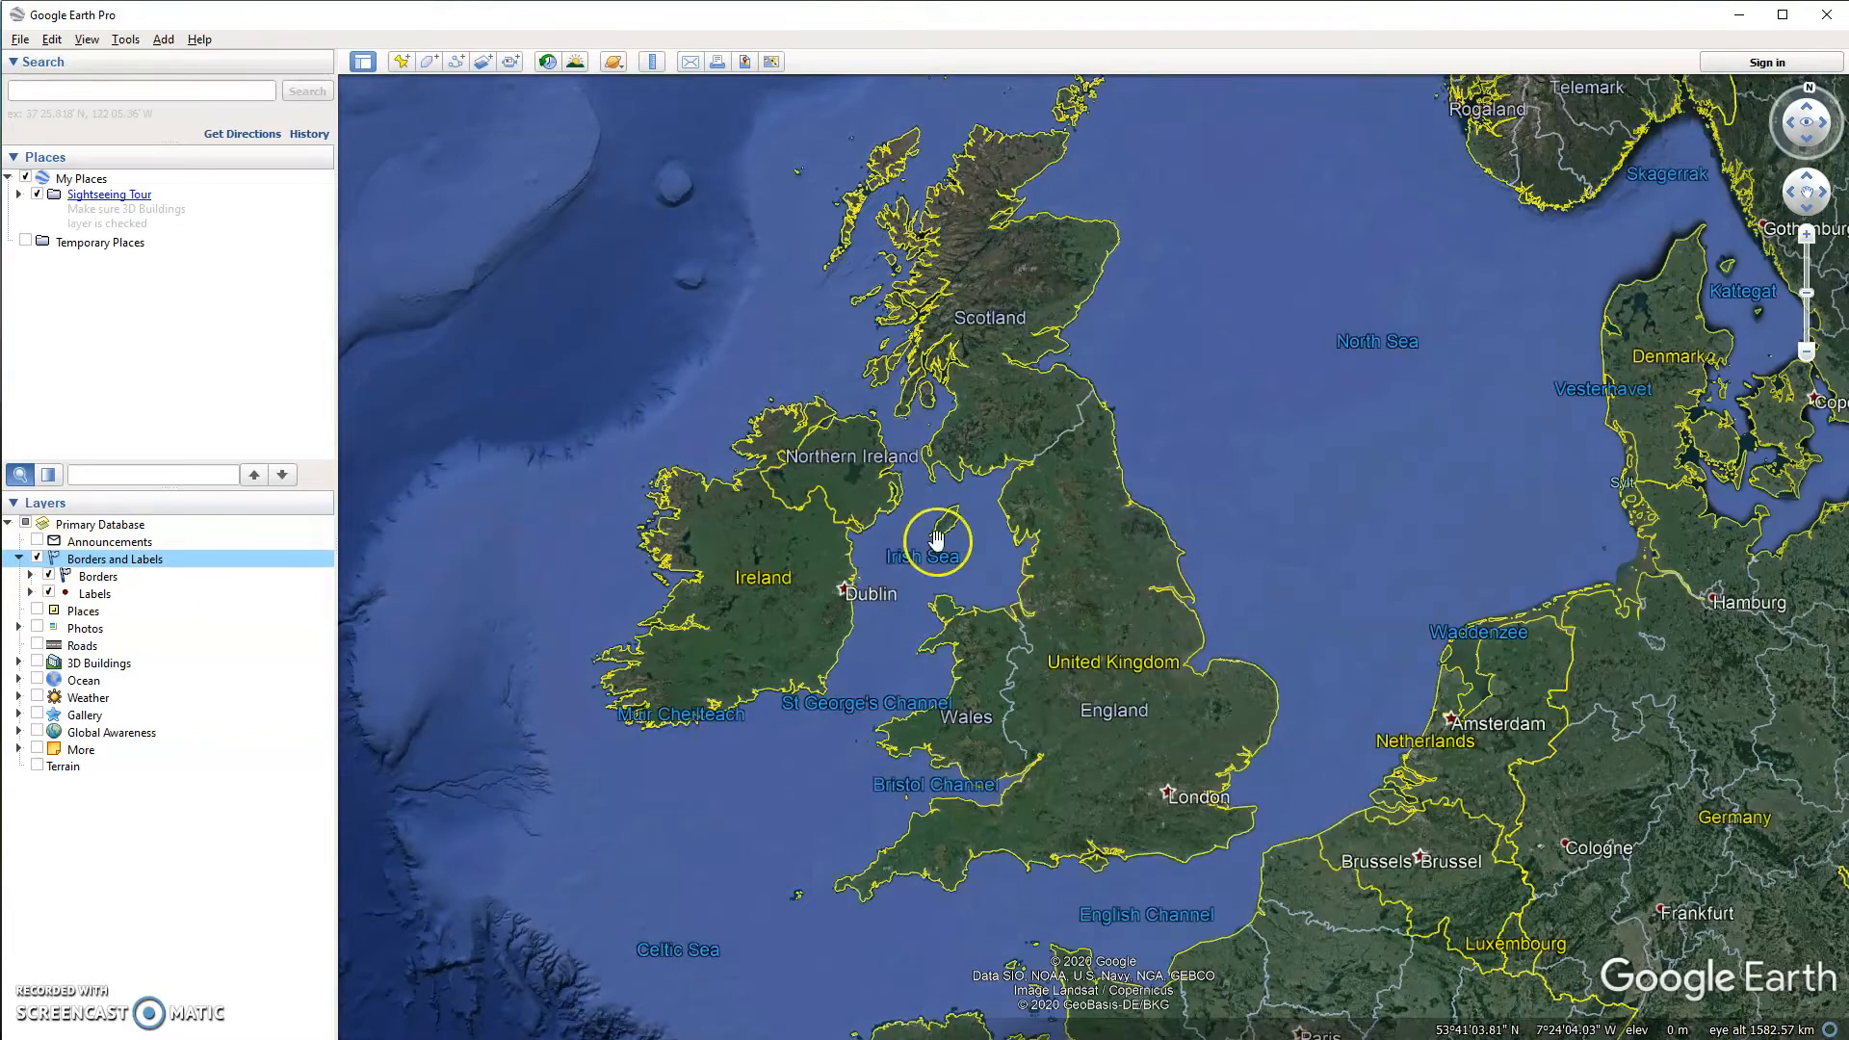
scroll(1088, 598, "up", 3)
scroll(1094, 598, "up", 2)
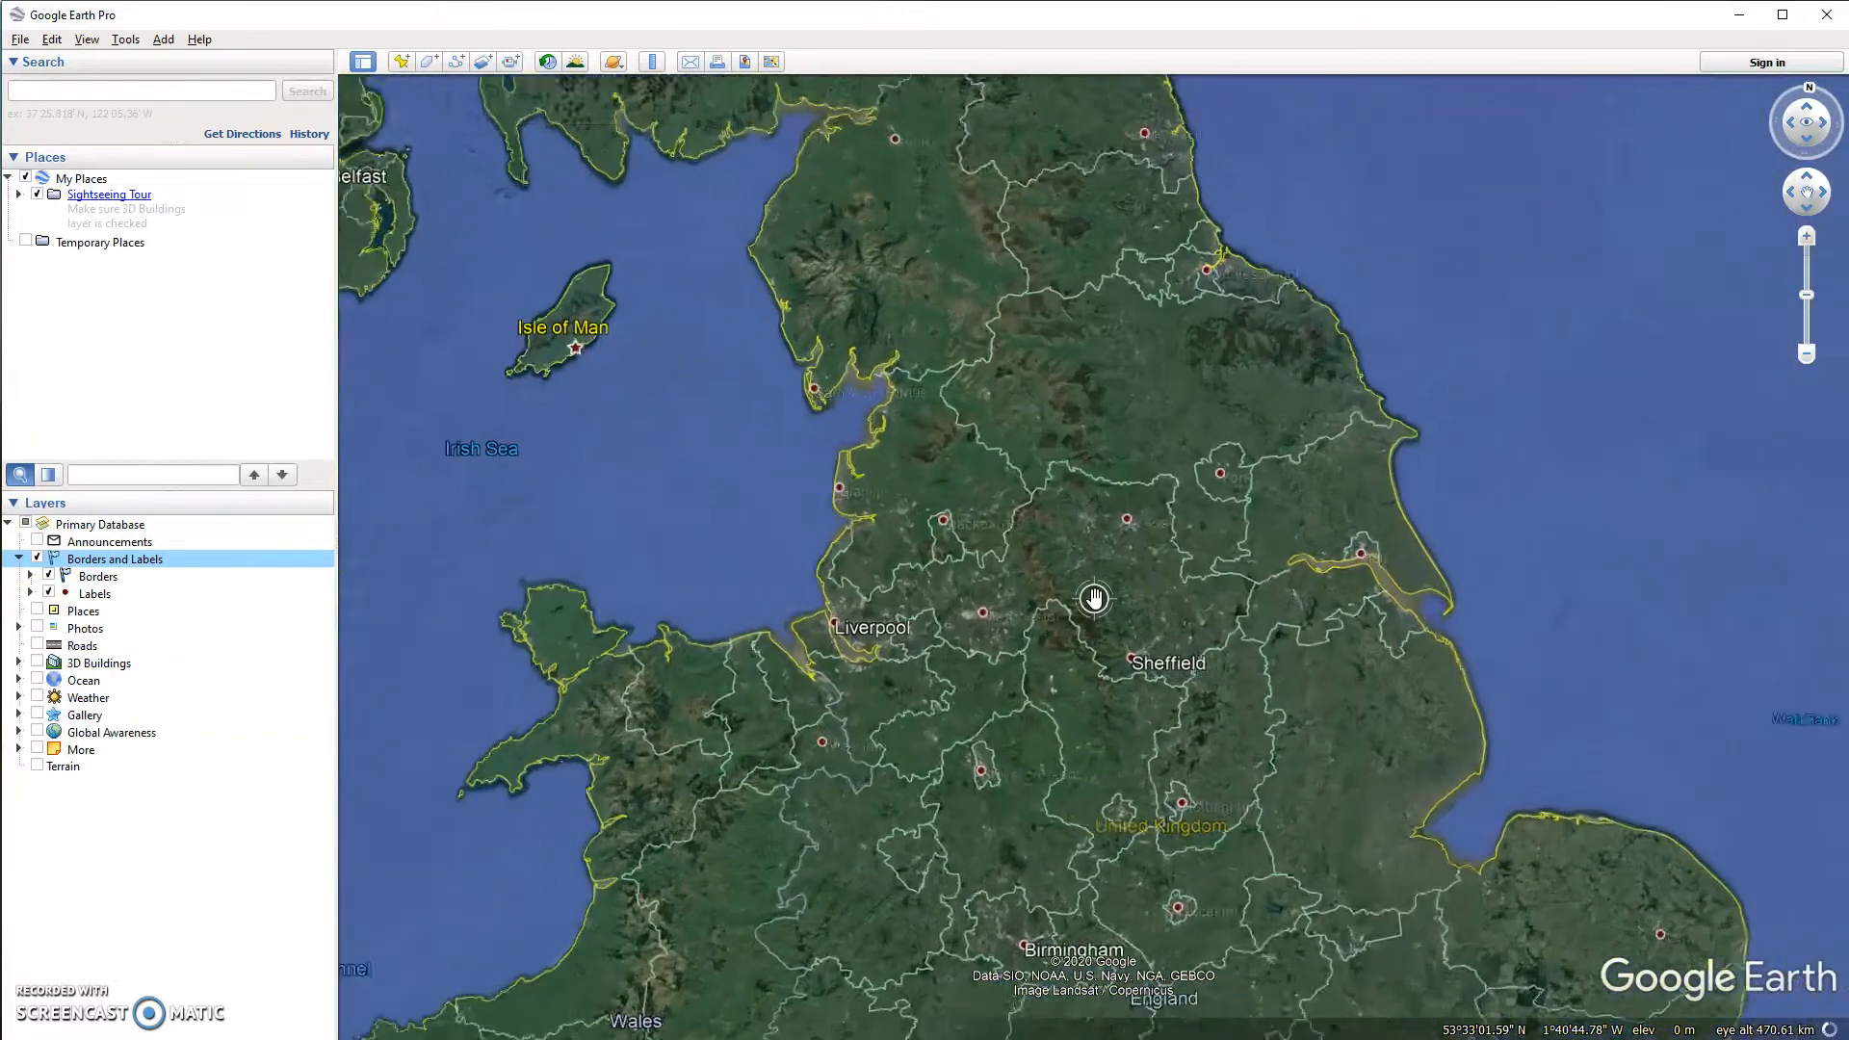
scroll(1094, 598, "up", 2)
scroll(1094, 598, "up", 1)
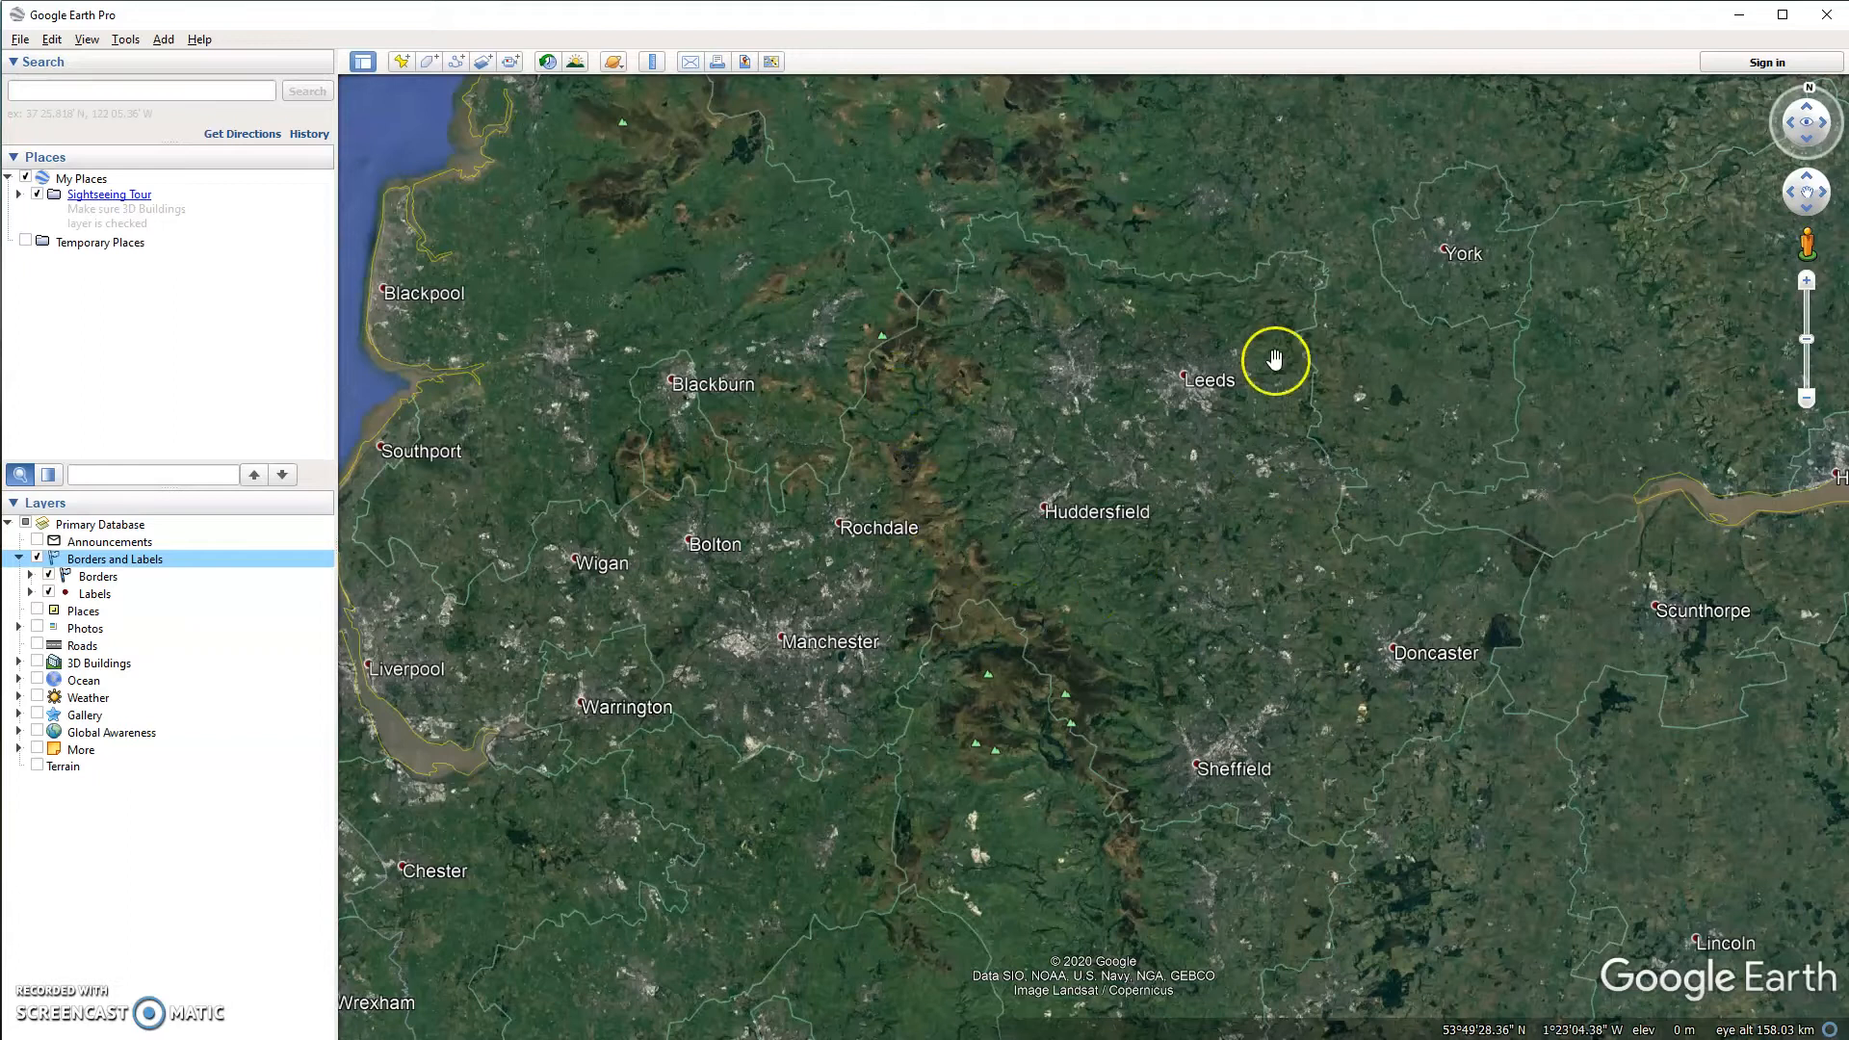
scroll(1256, 515, "down", 2)
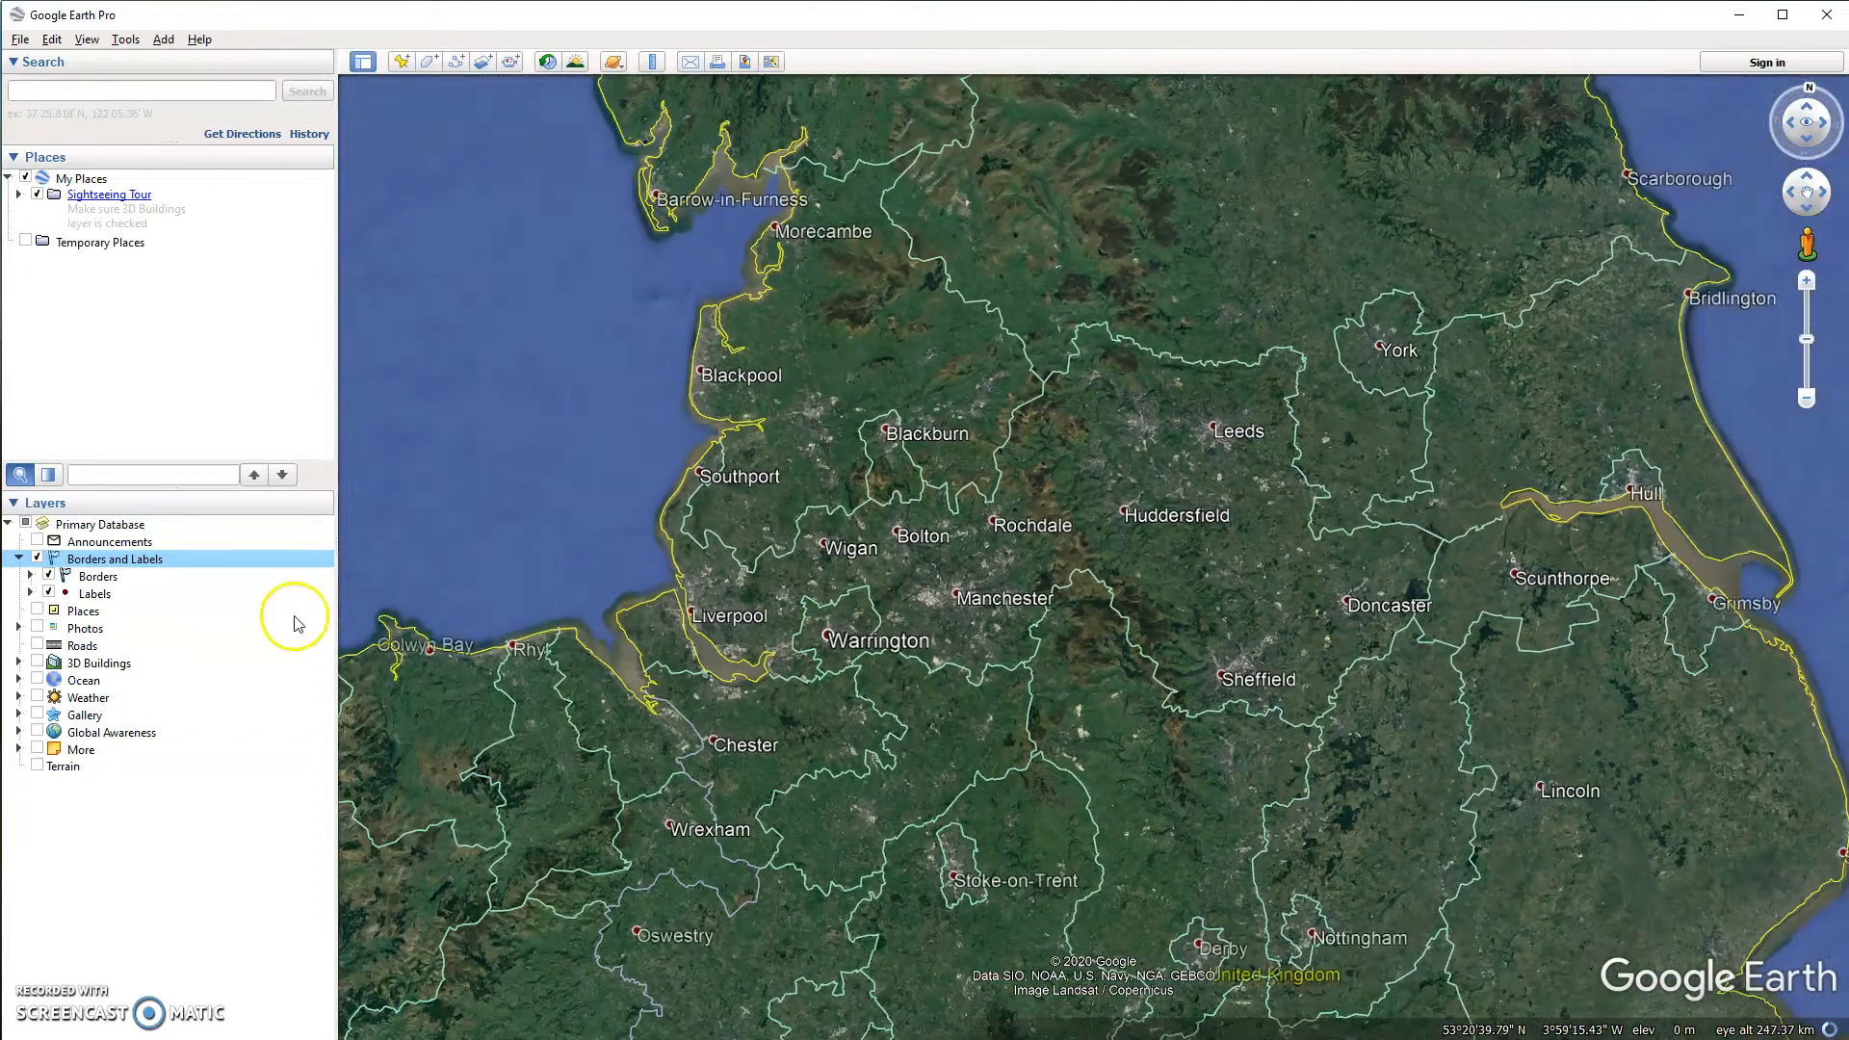
Turn on the Places and Photos layers and check their markers around Huddersfield and Penistone.
left_click(37, 612)
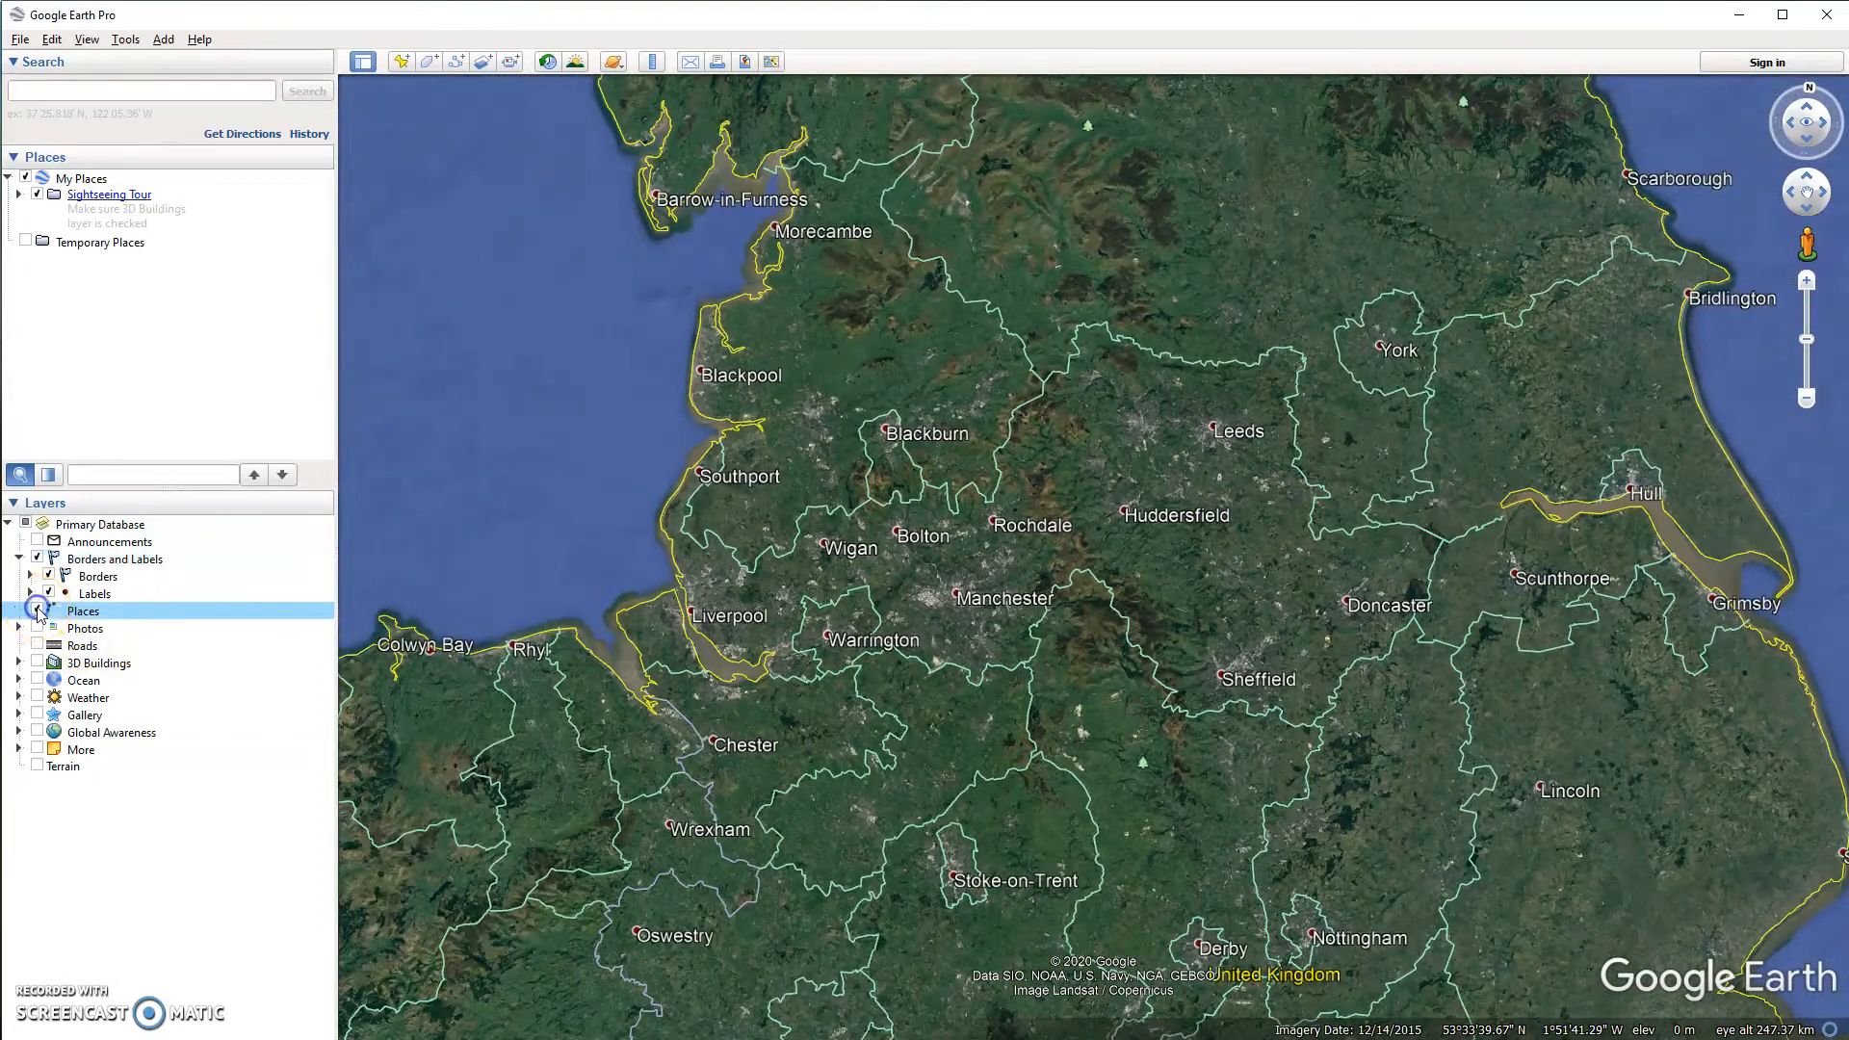
left_click(38, 629)
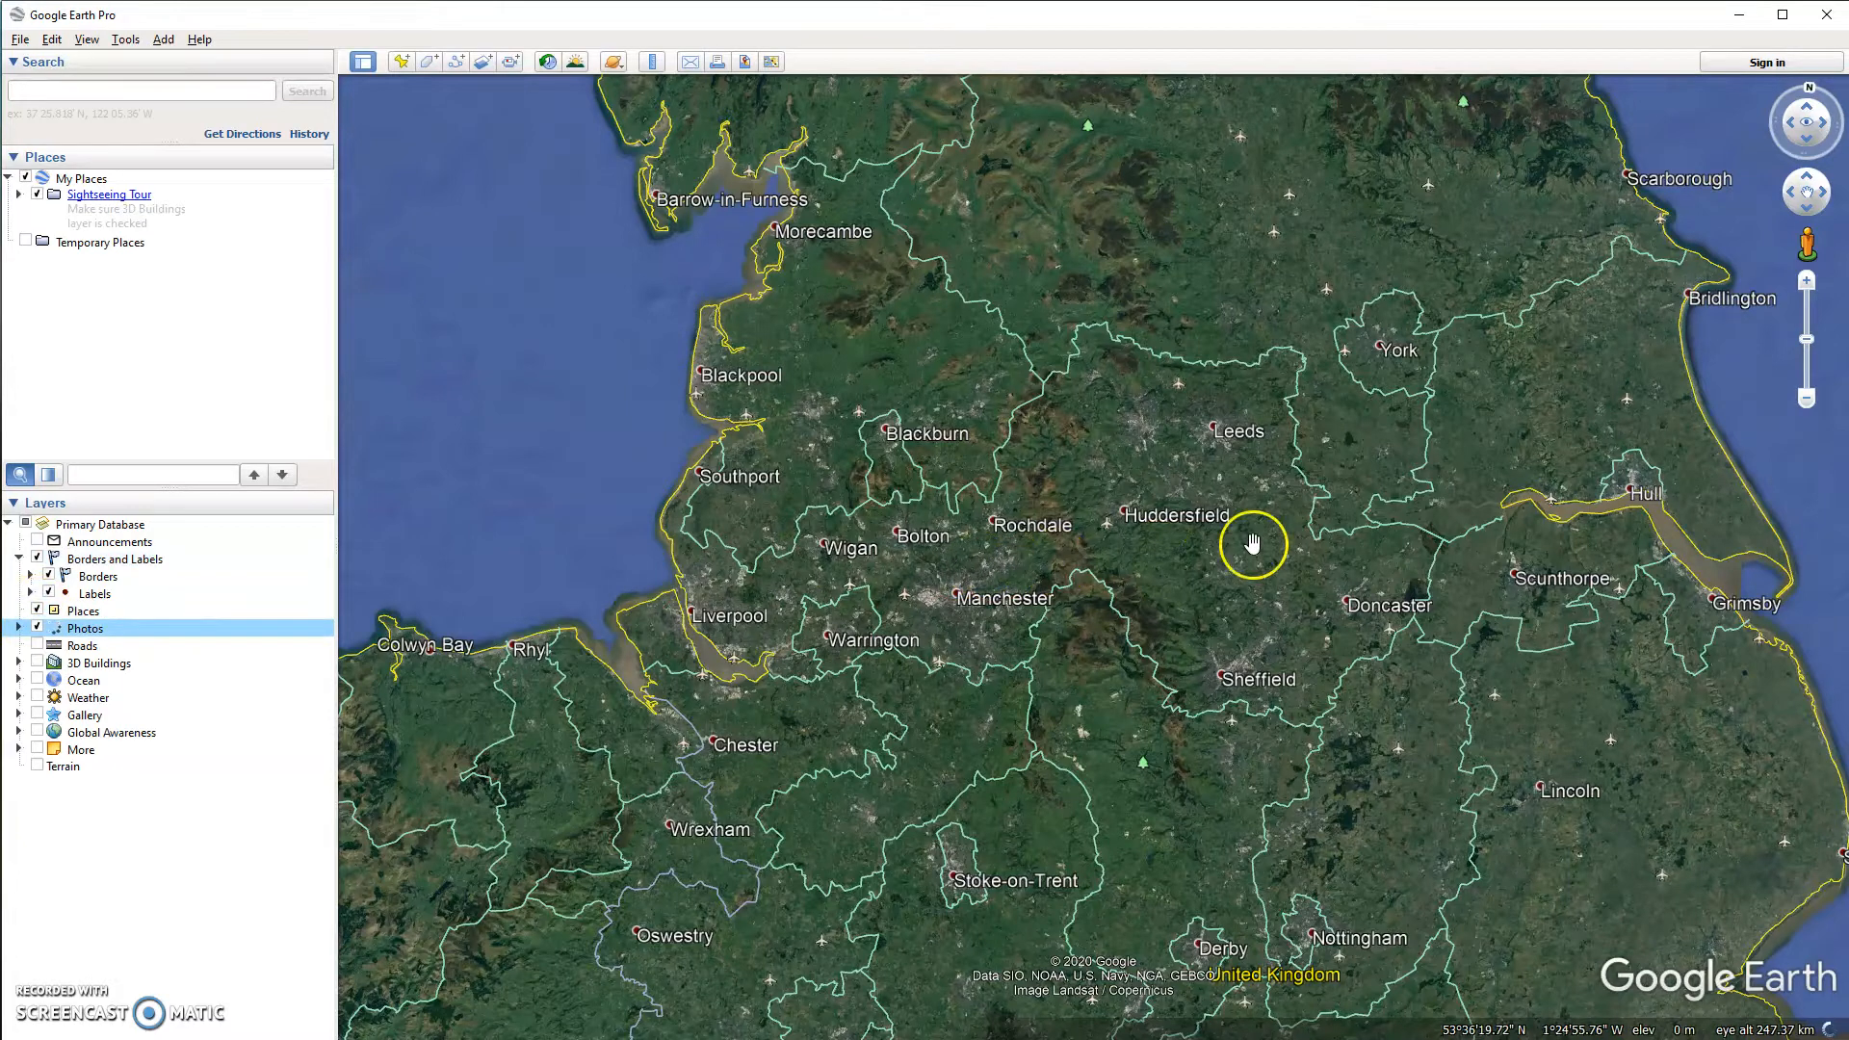
scroll(1183, 578, "up", 5)
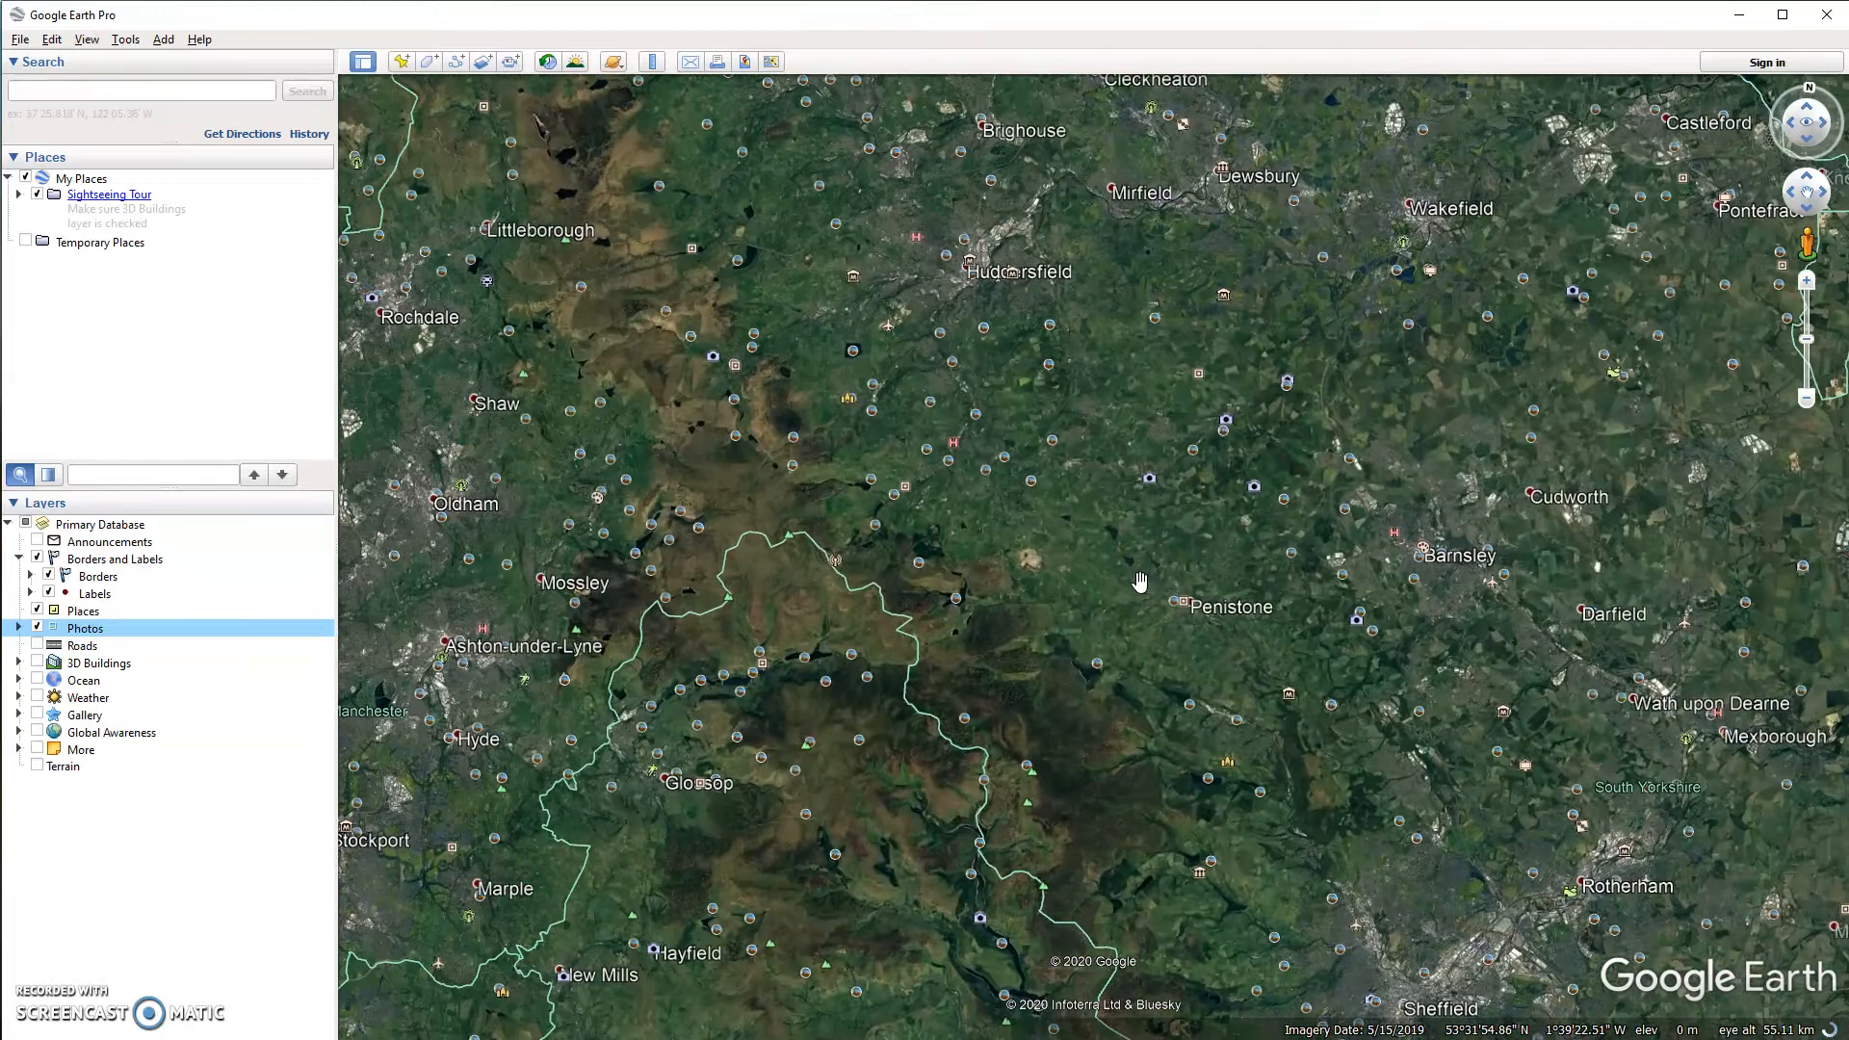
scroll(1122, 587, "up", 2)
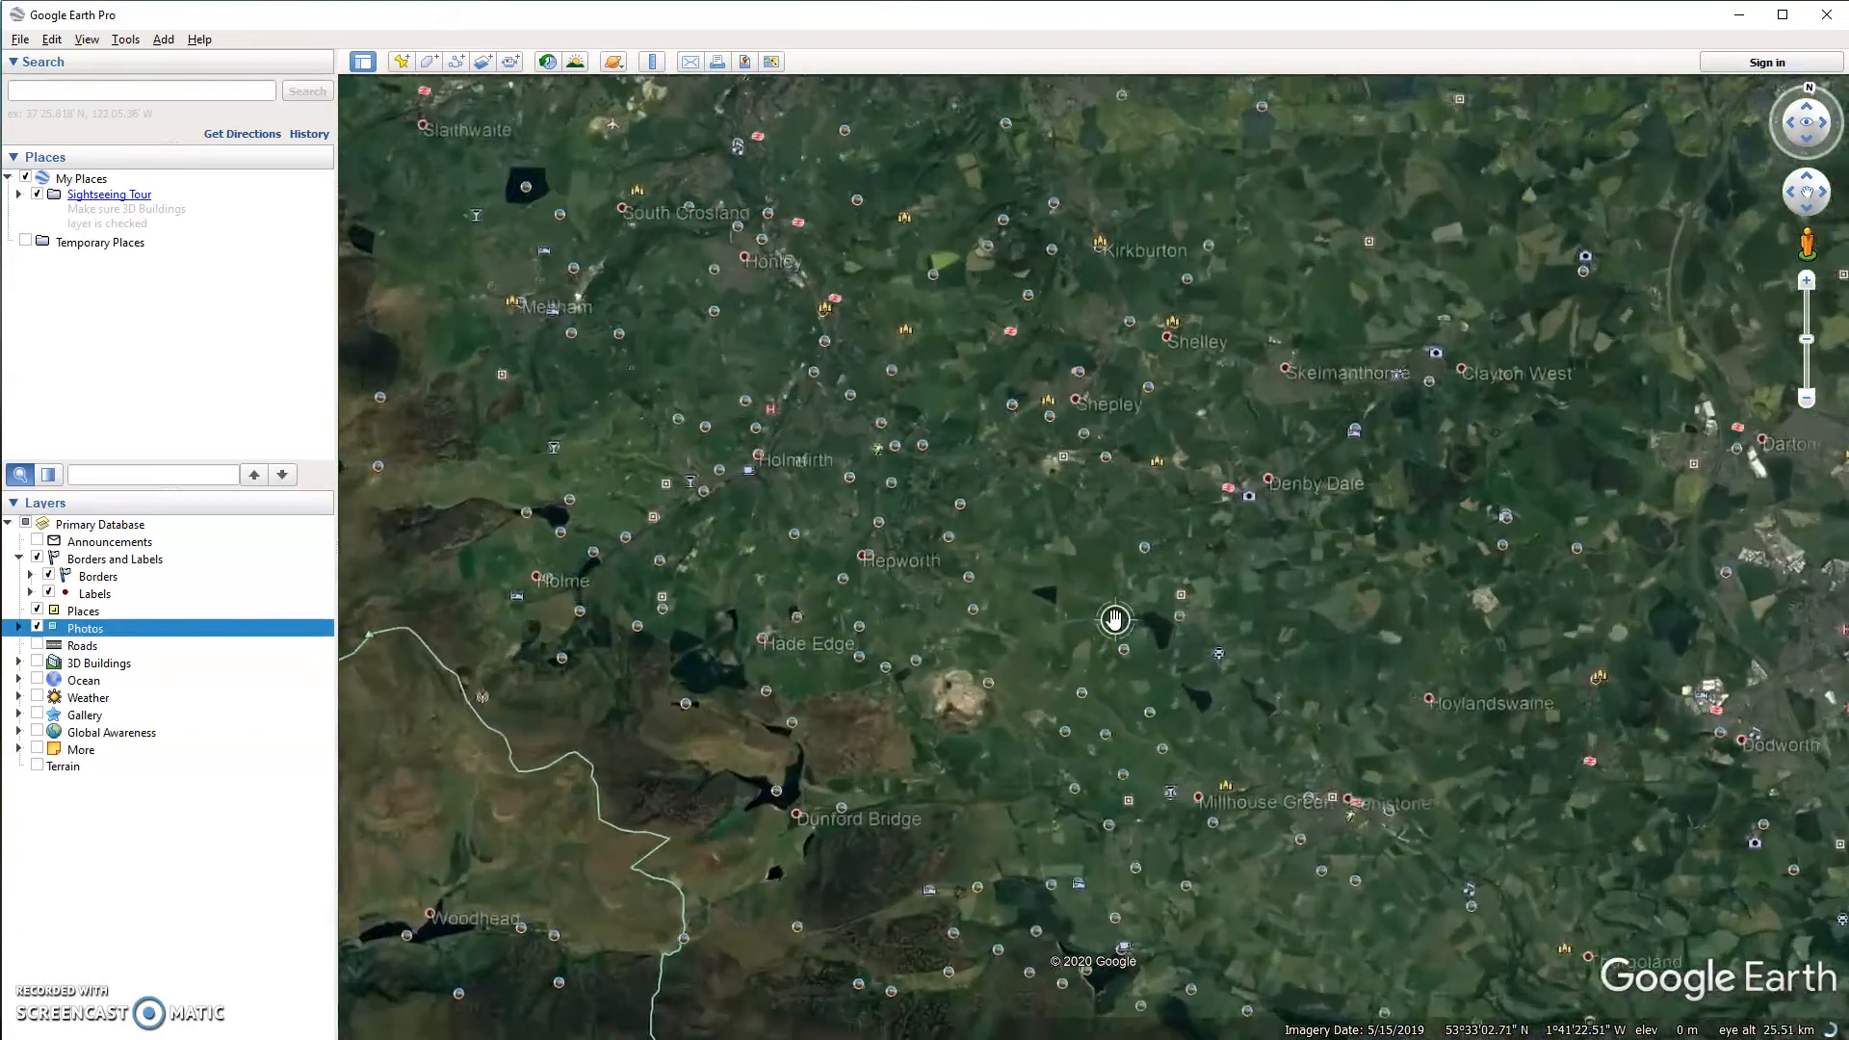
Find the canal area in central Huddersfield, view the Canalside East photo there and close it.
double_click(1103, 616)
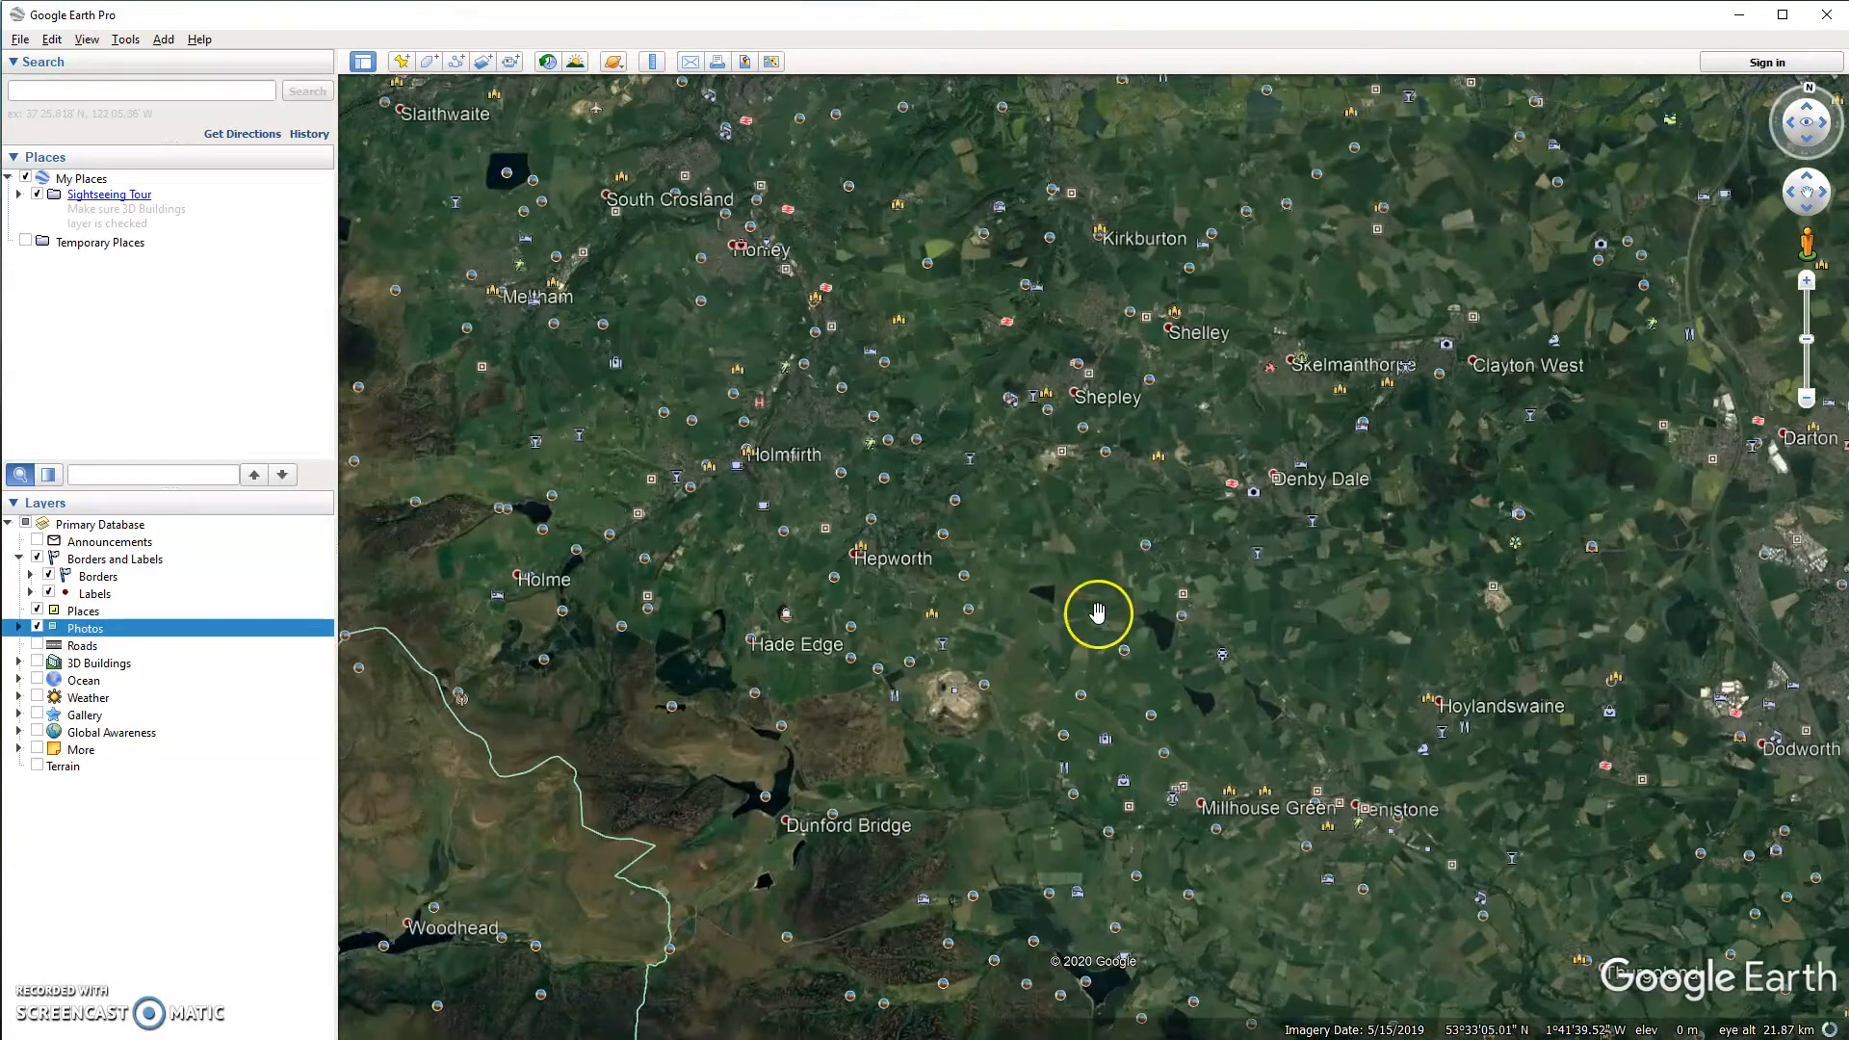
double_click(1083, 611)
left_click_drag(1088, 531, 1124, 750)
left_click(1059, 520)
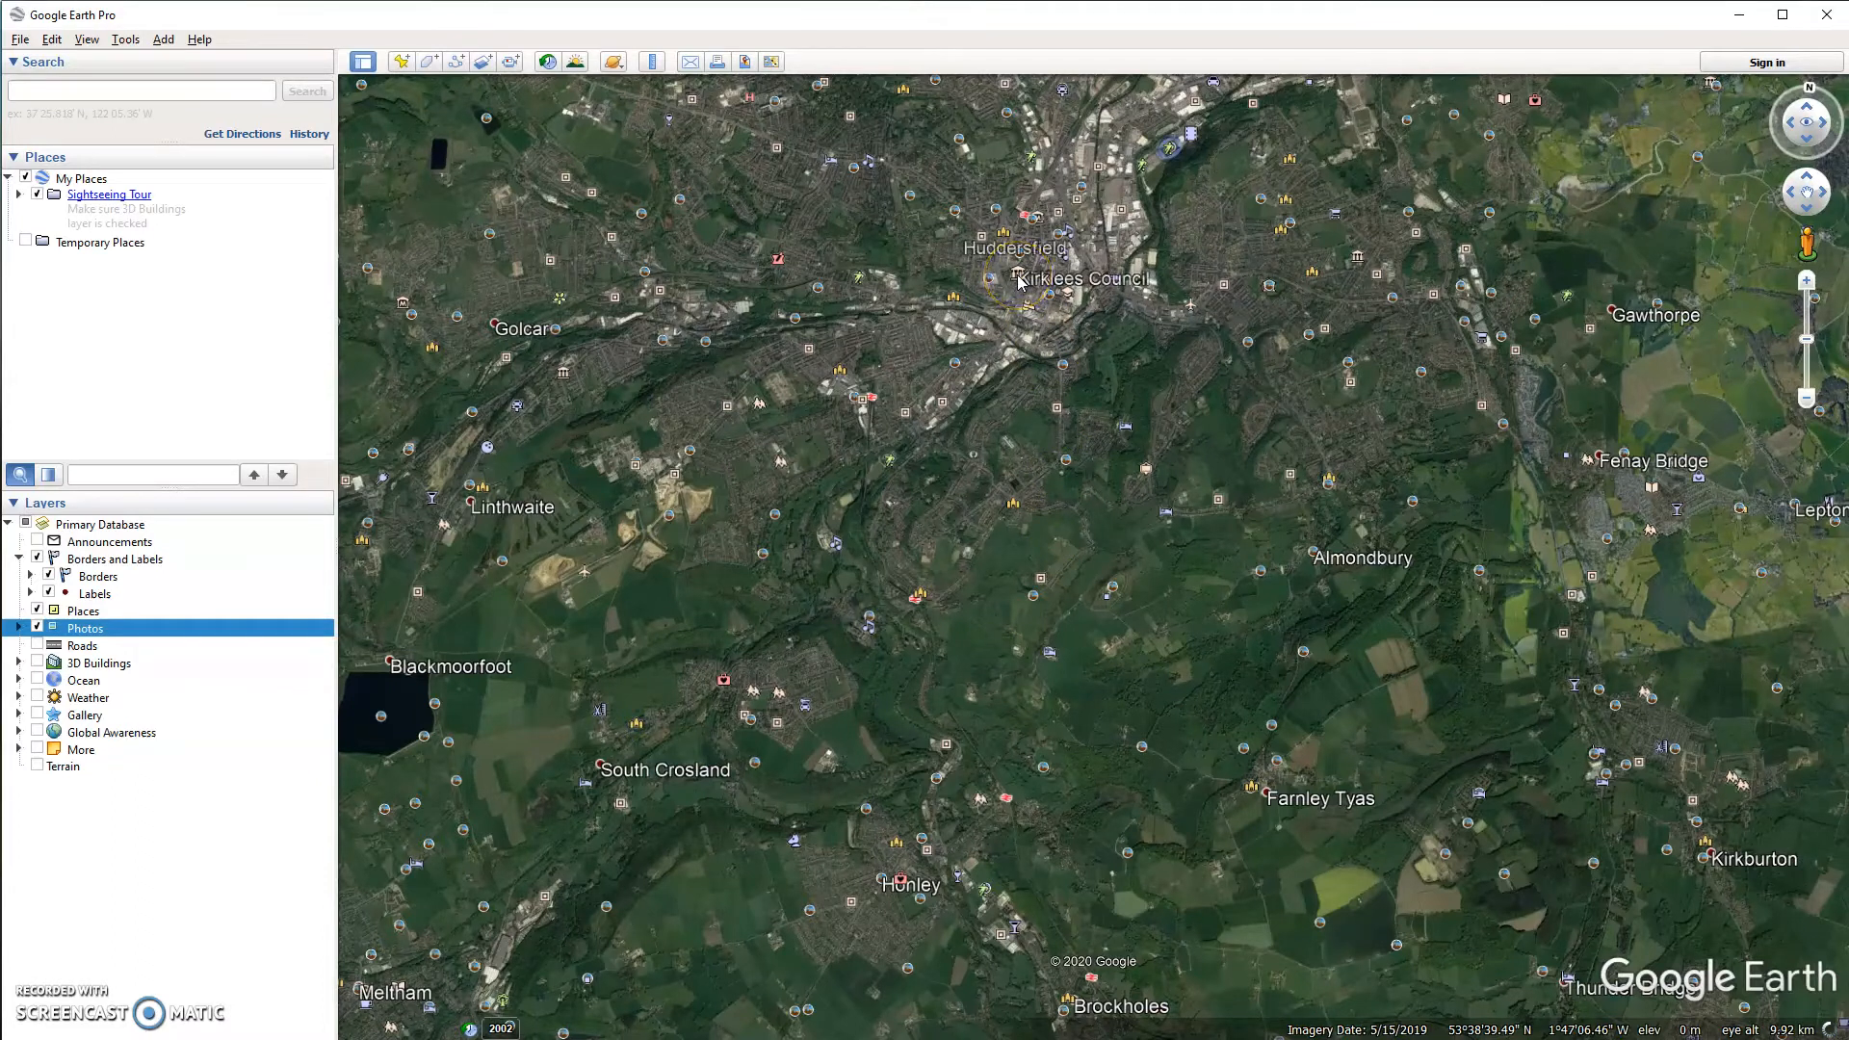
left_click_drag(1032, 408, 1081, 682)
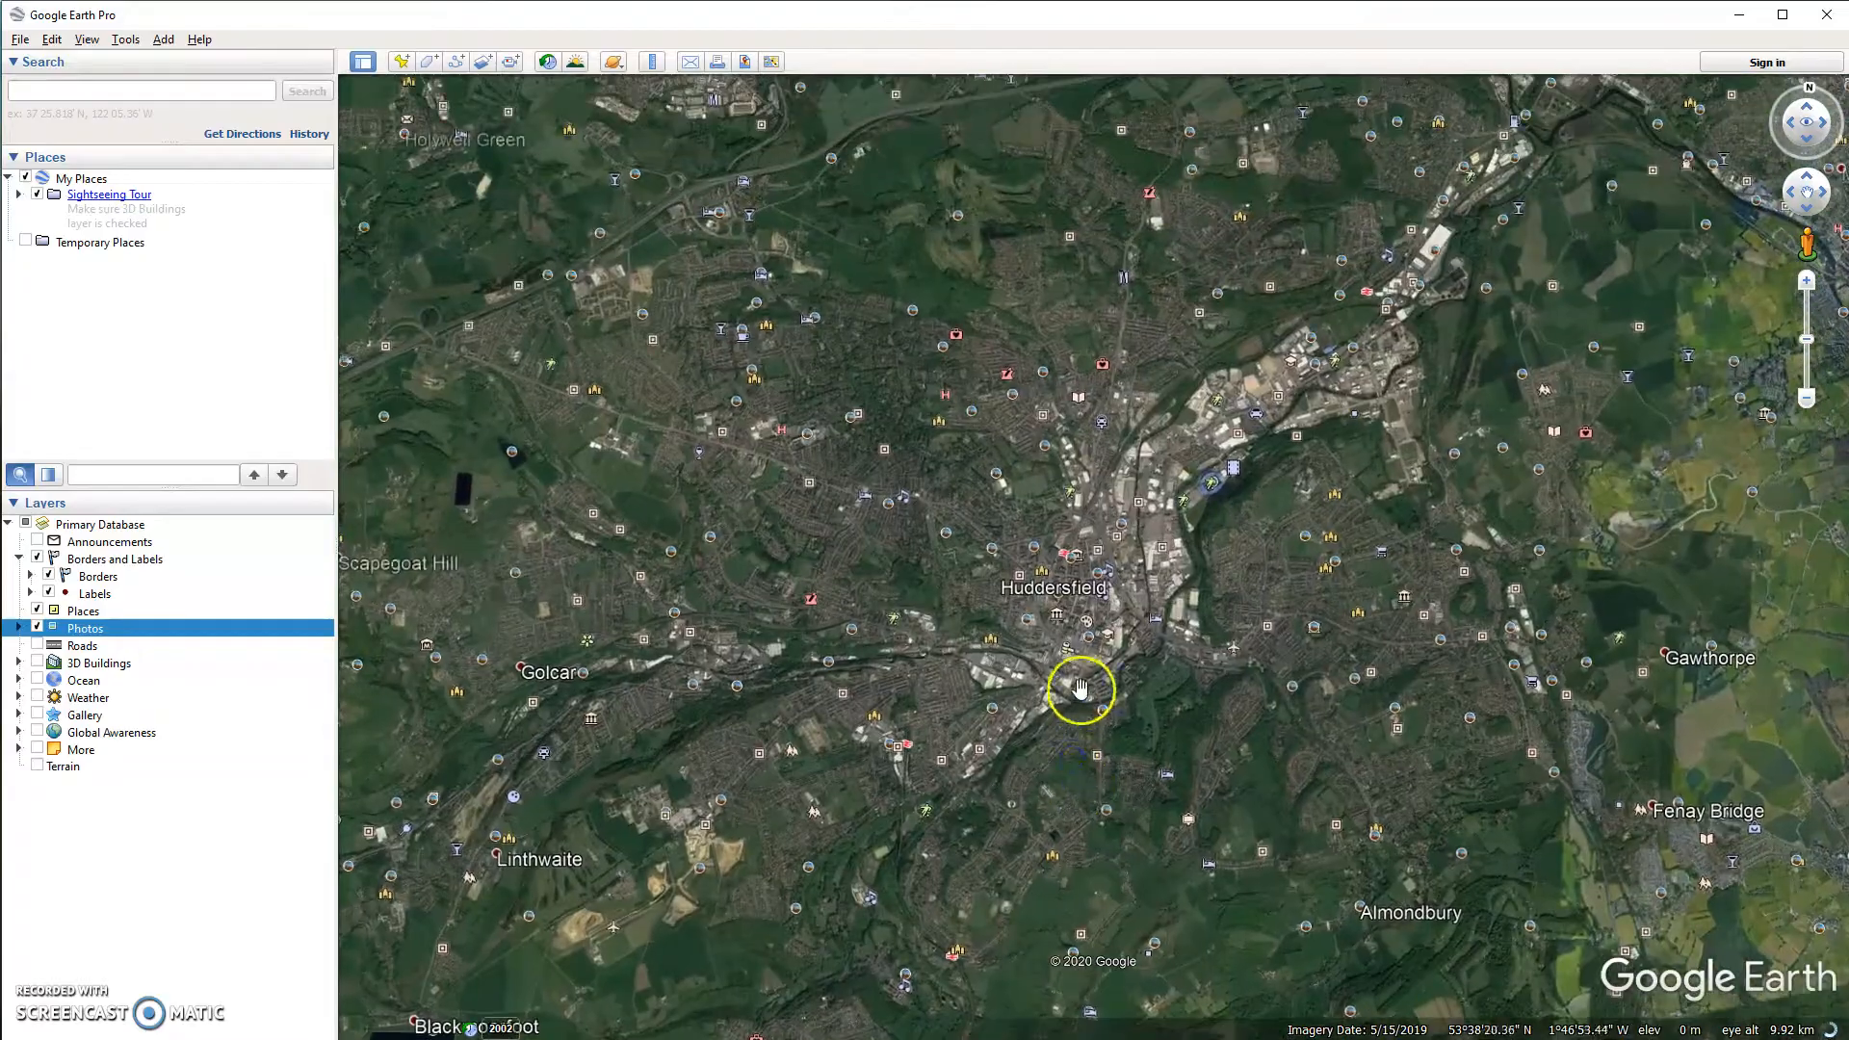
scroll(1081, 682, "up", 3)
scroll(1081, 682, "up", 4)
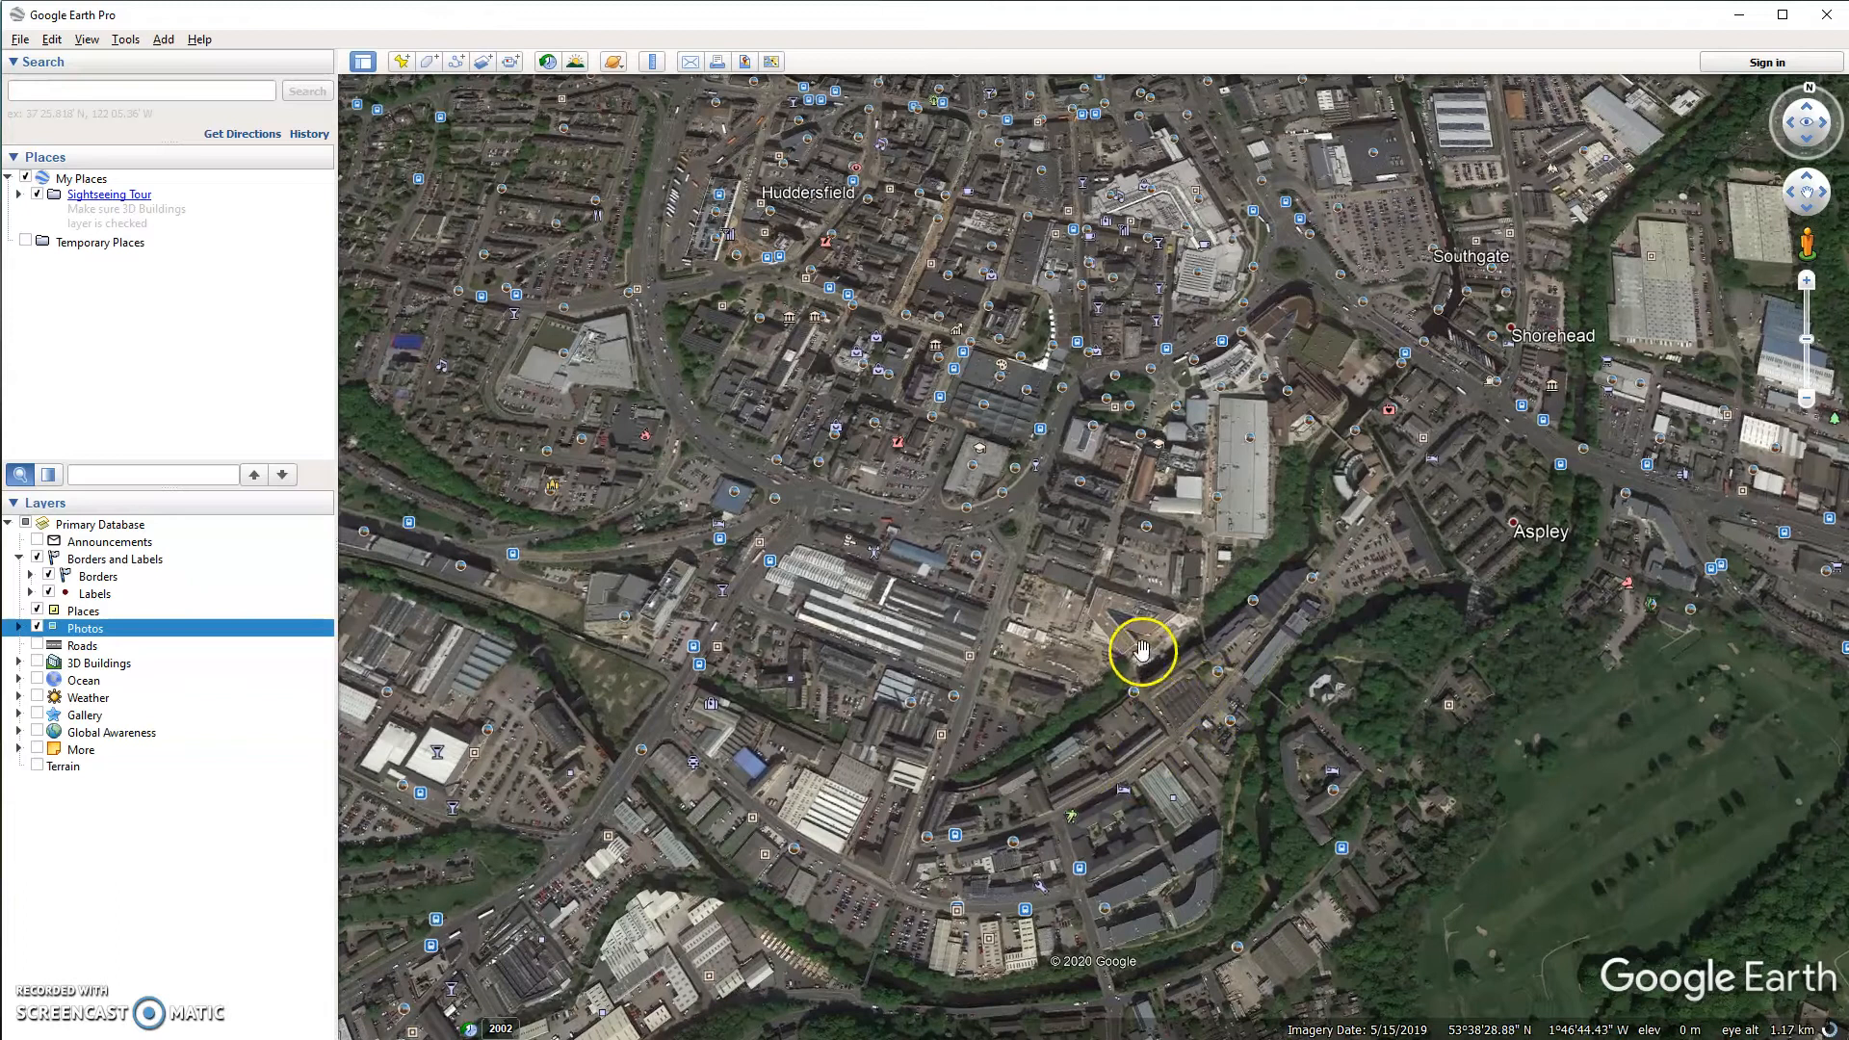
left_click(1141, 652)
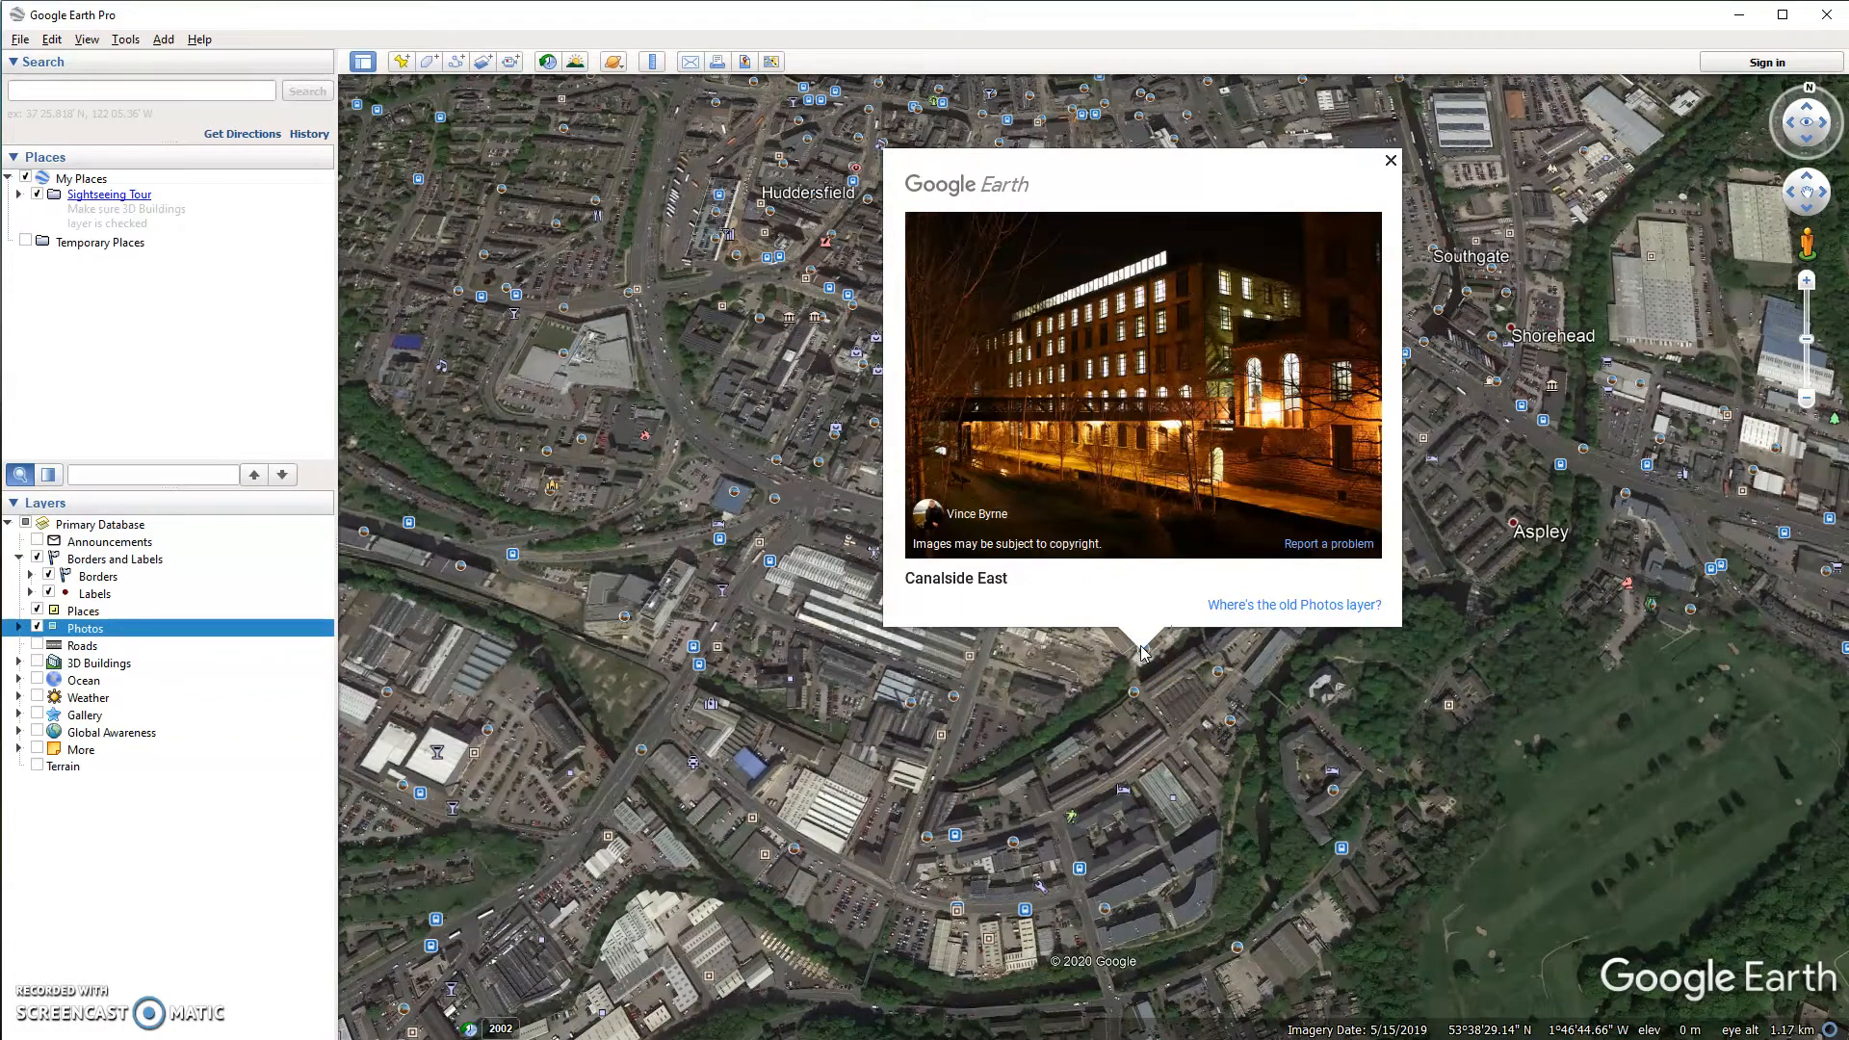
left_click(1390, 162)
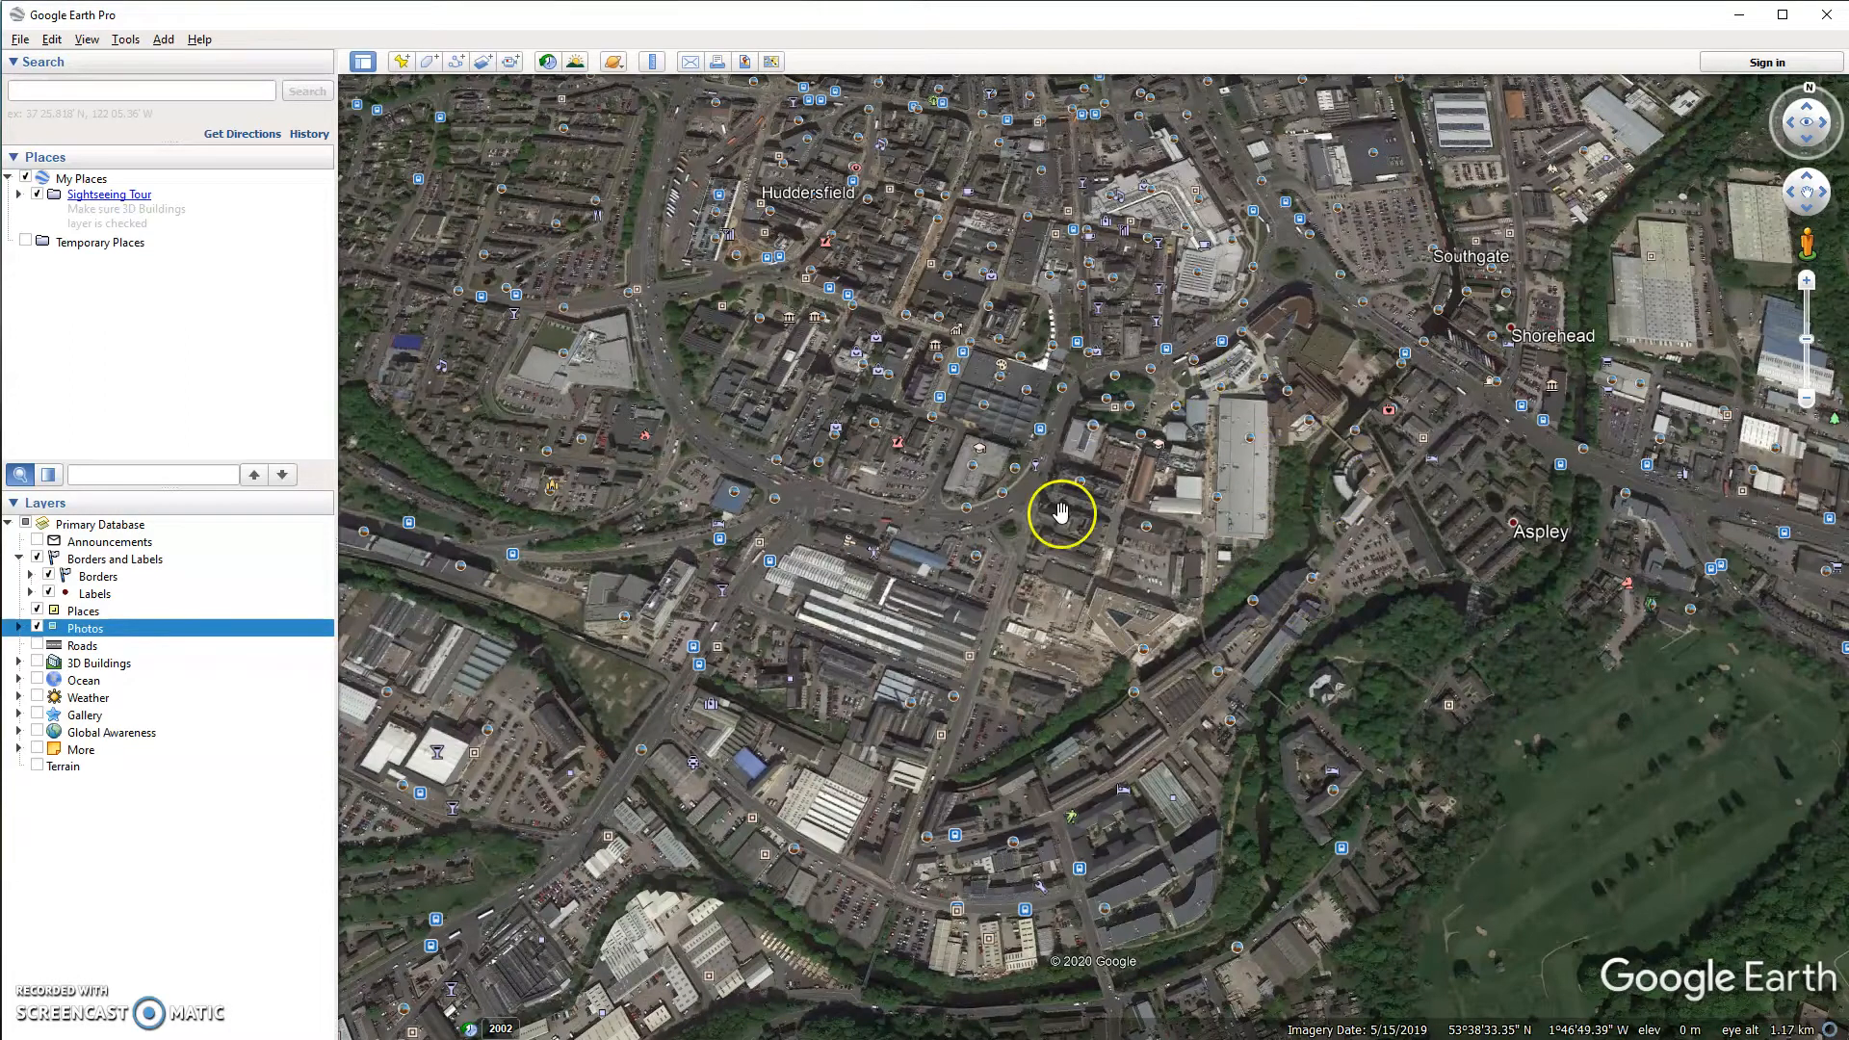
Examine the triangular-roofed building beside the canal in Huddersfield from a close, tilted view.
scroll(1122, 524, "down", 5)
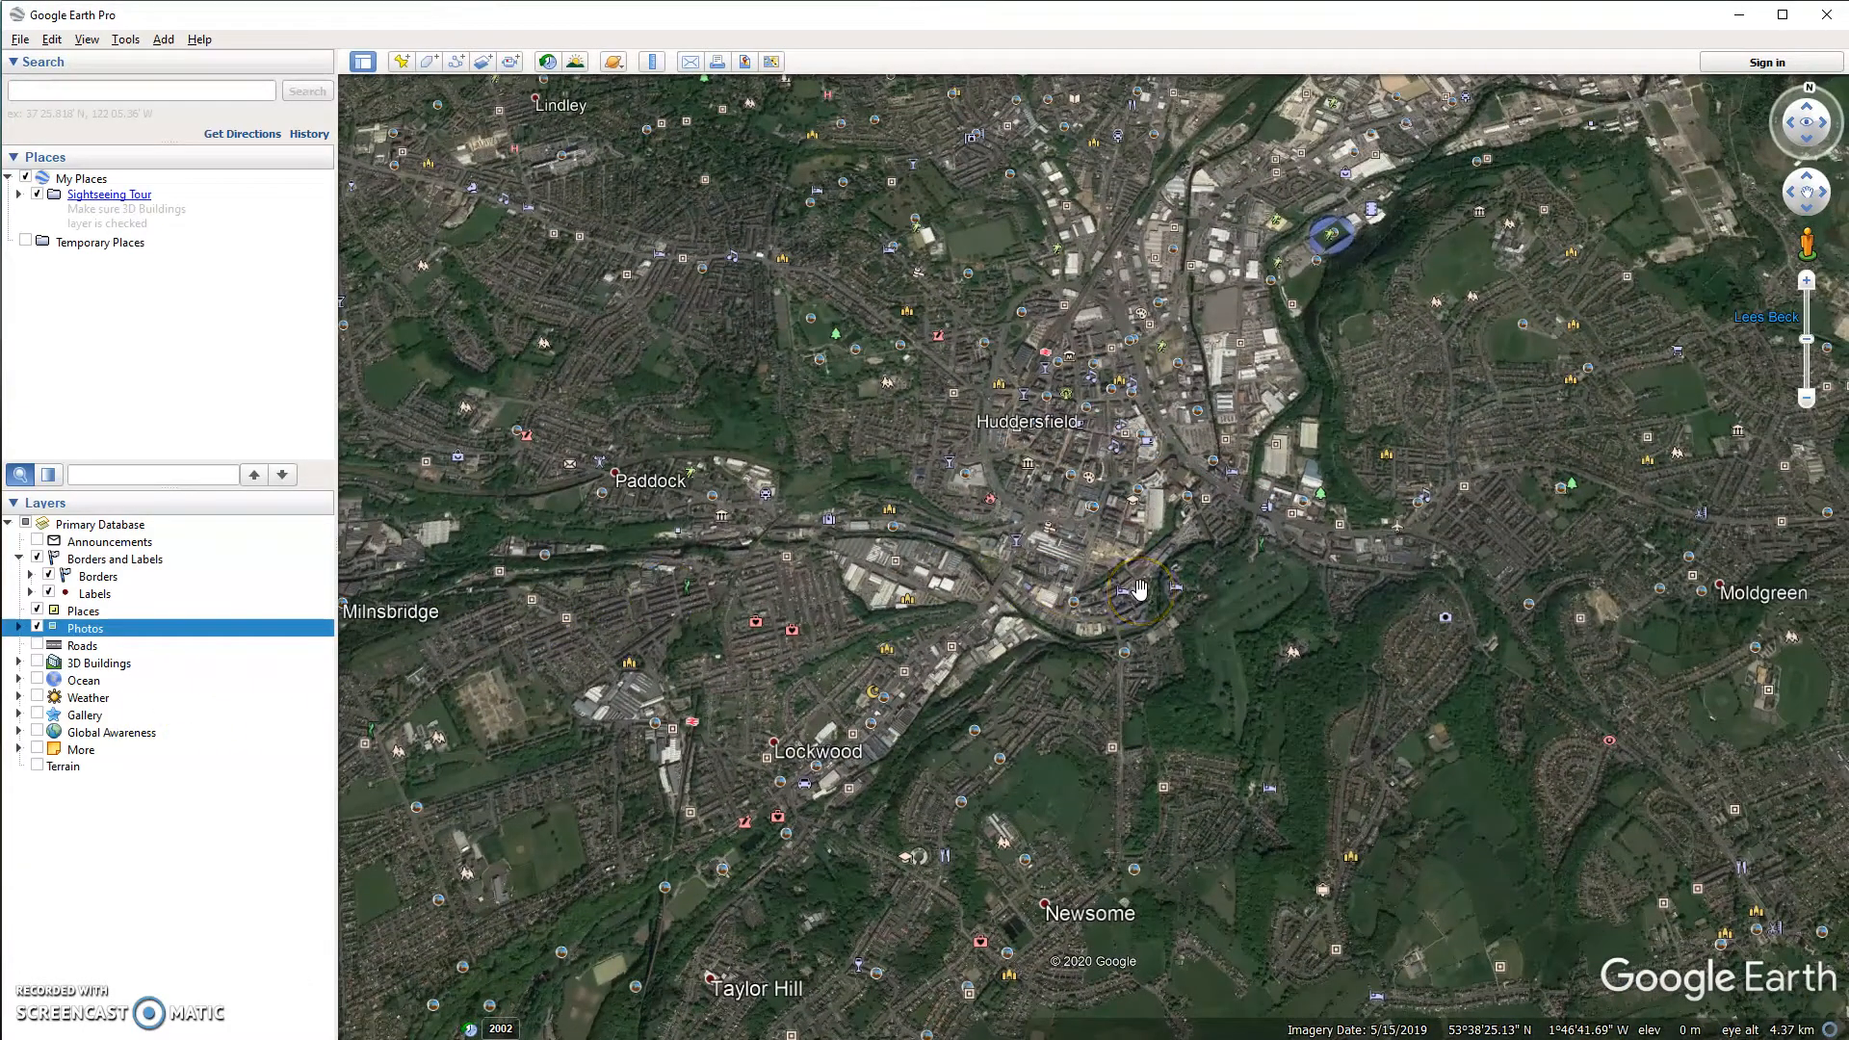
scroll(1132, 570, "up", 4)
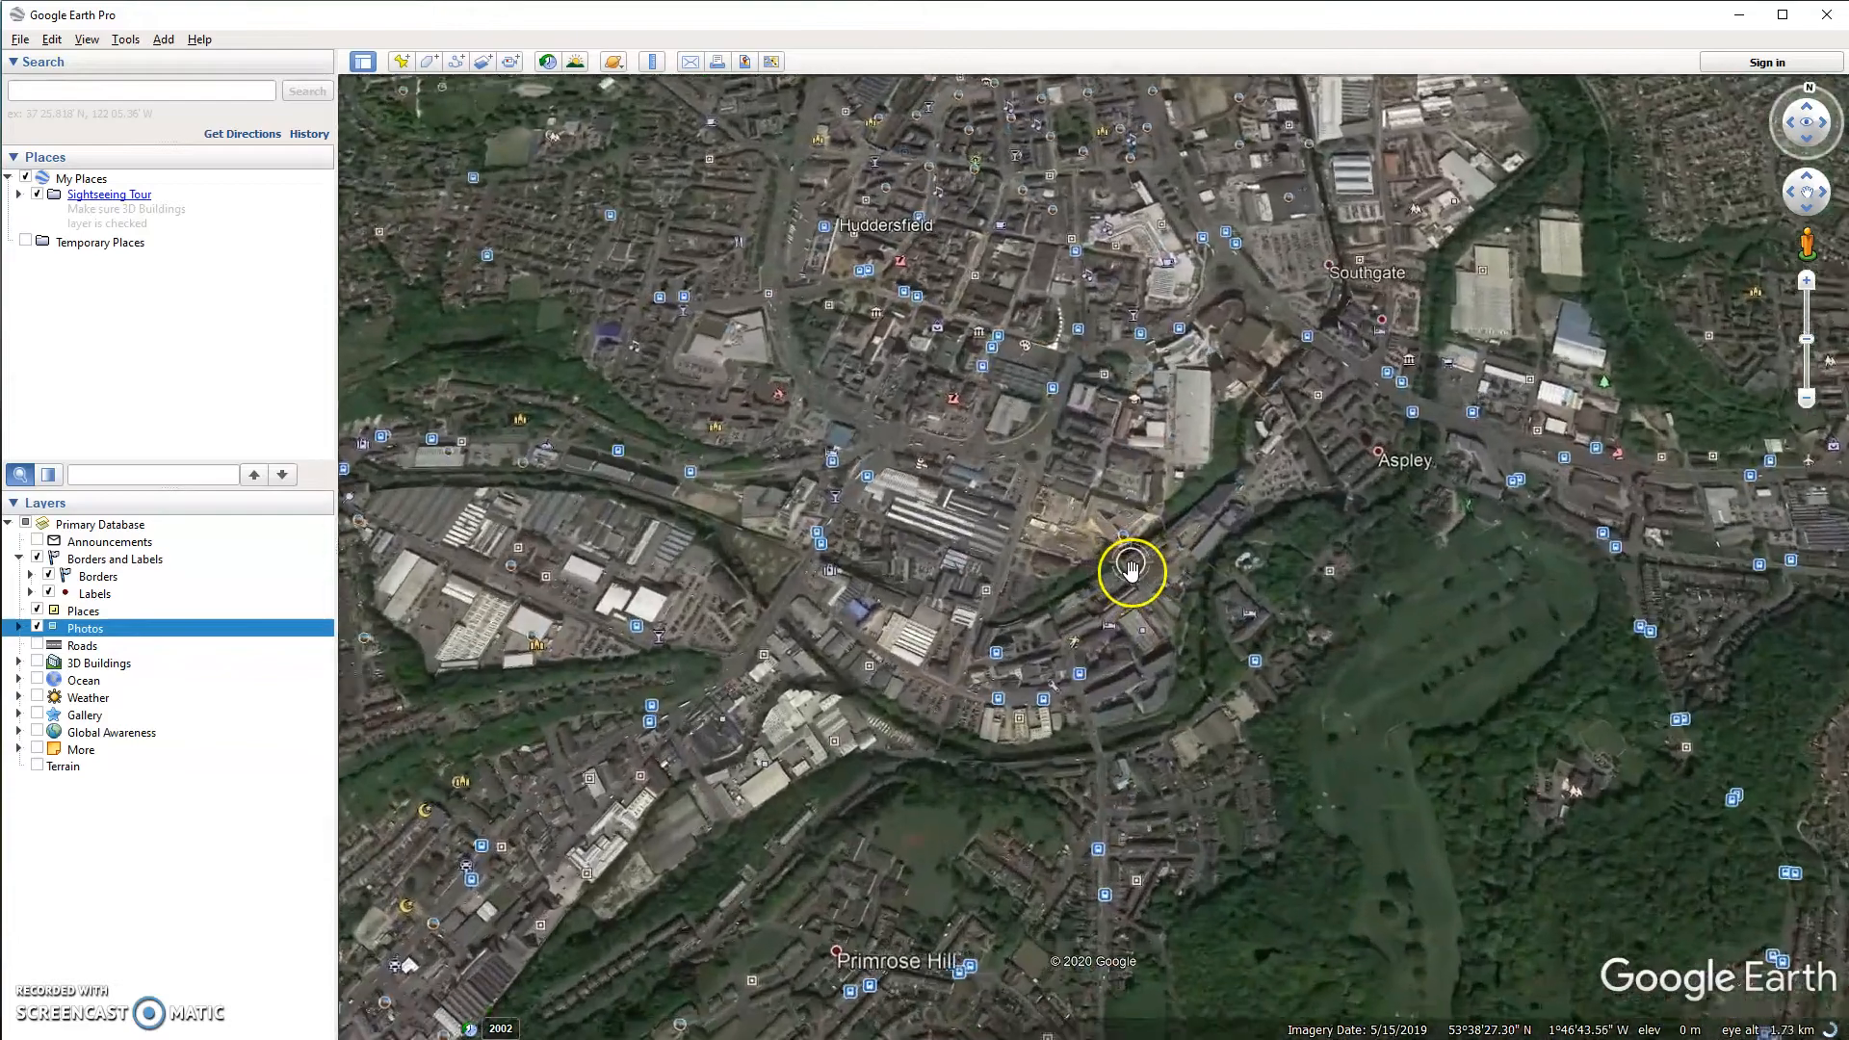
scroll(1106, 595, "up", 4)
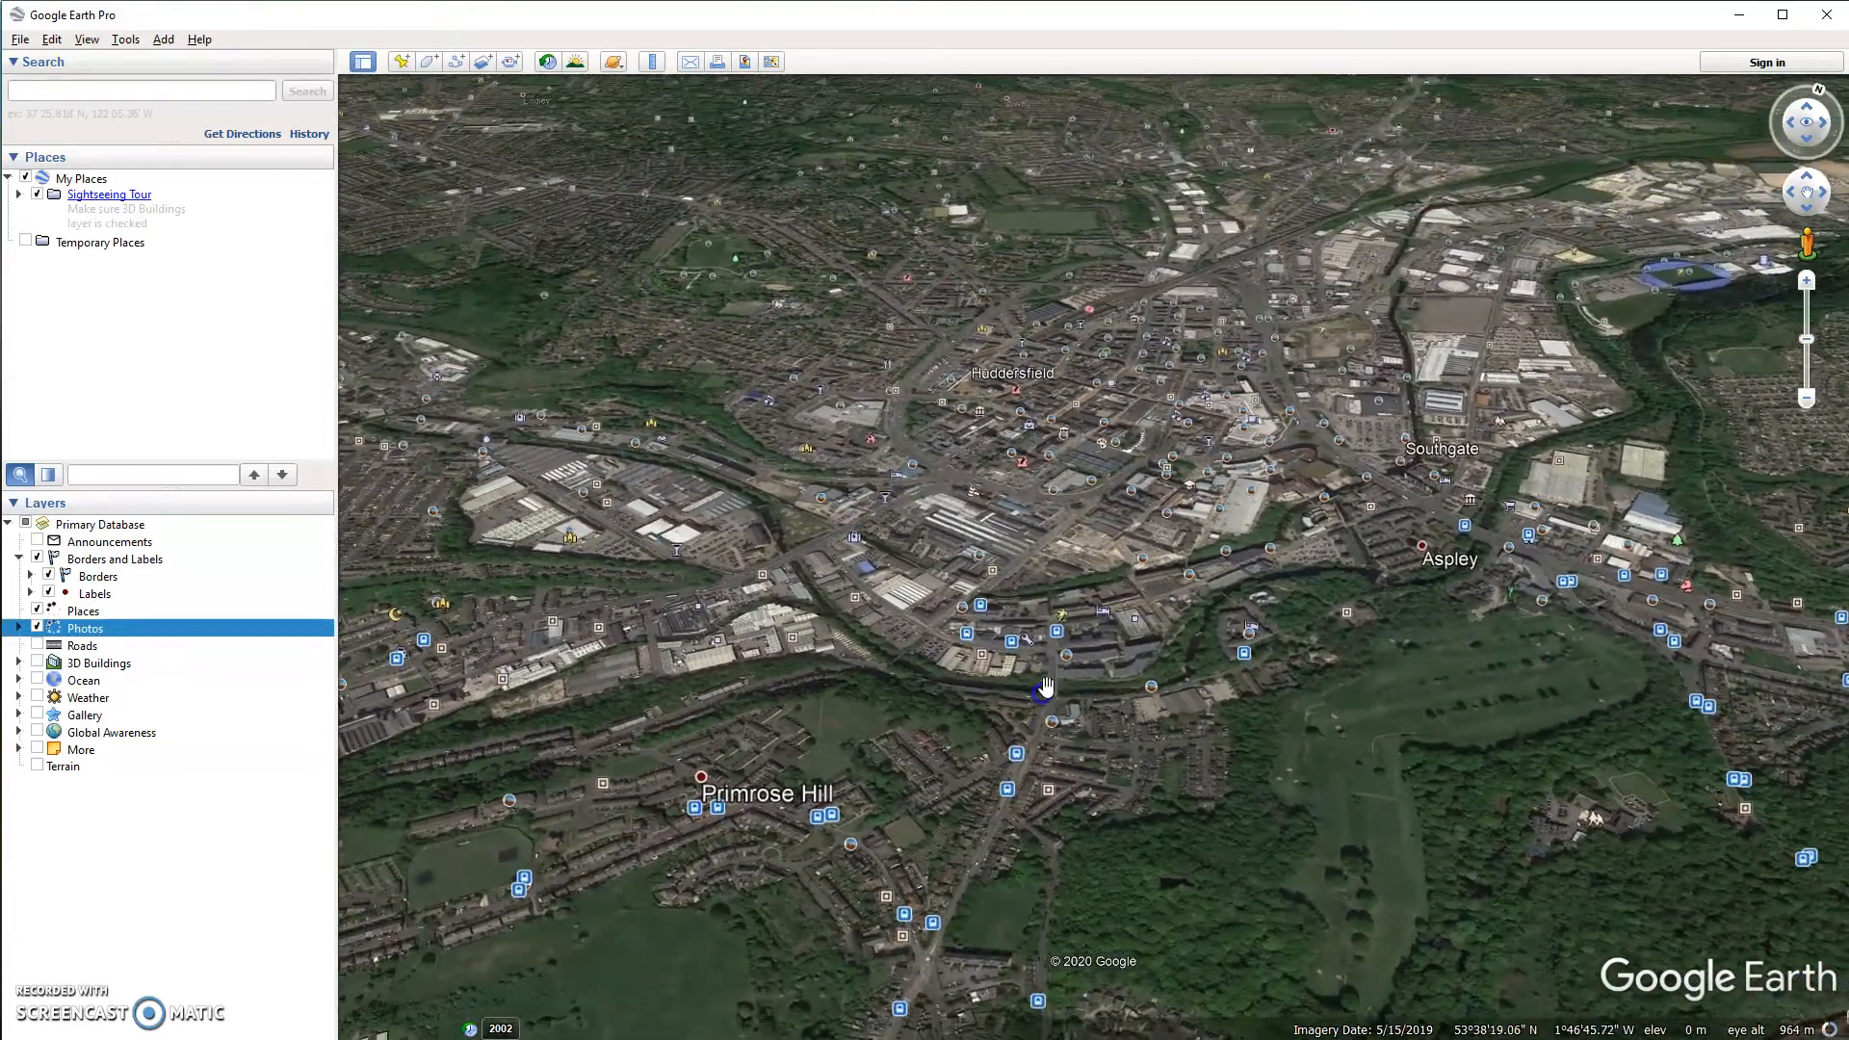
double_click(1134, 598)
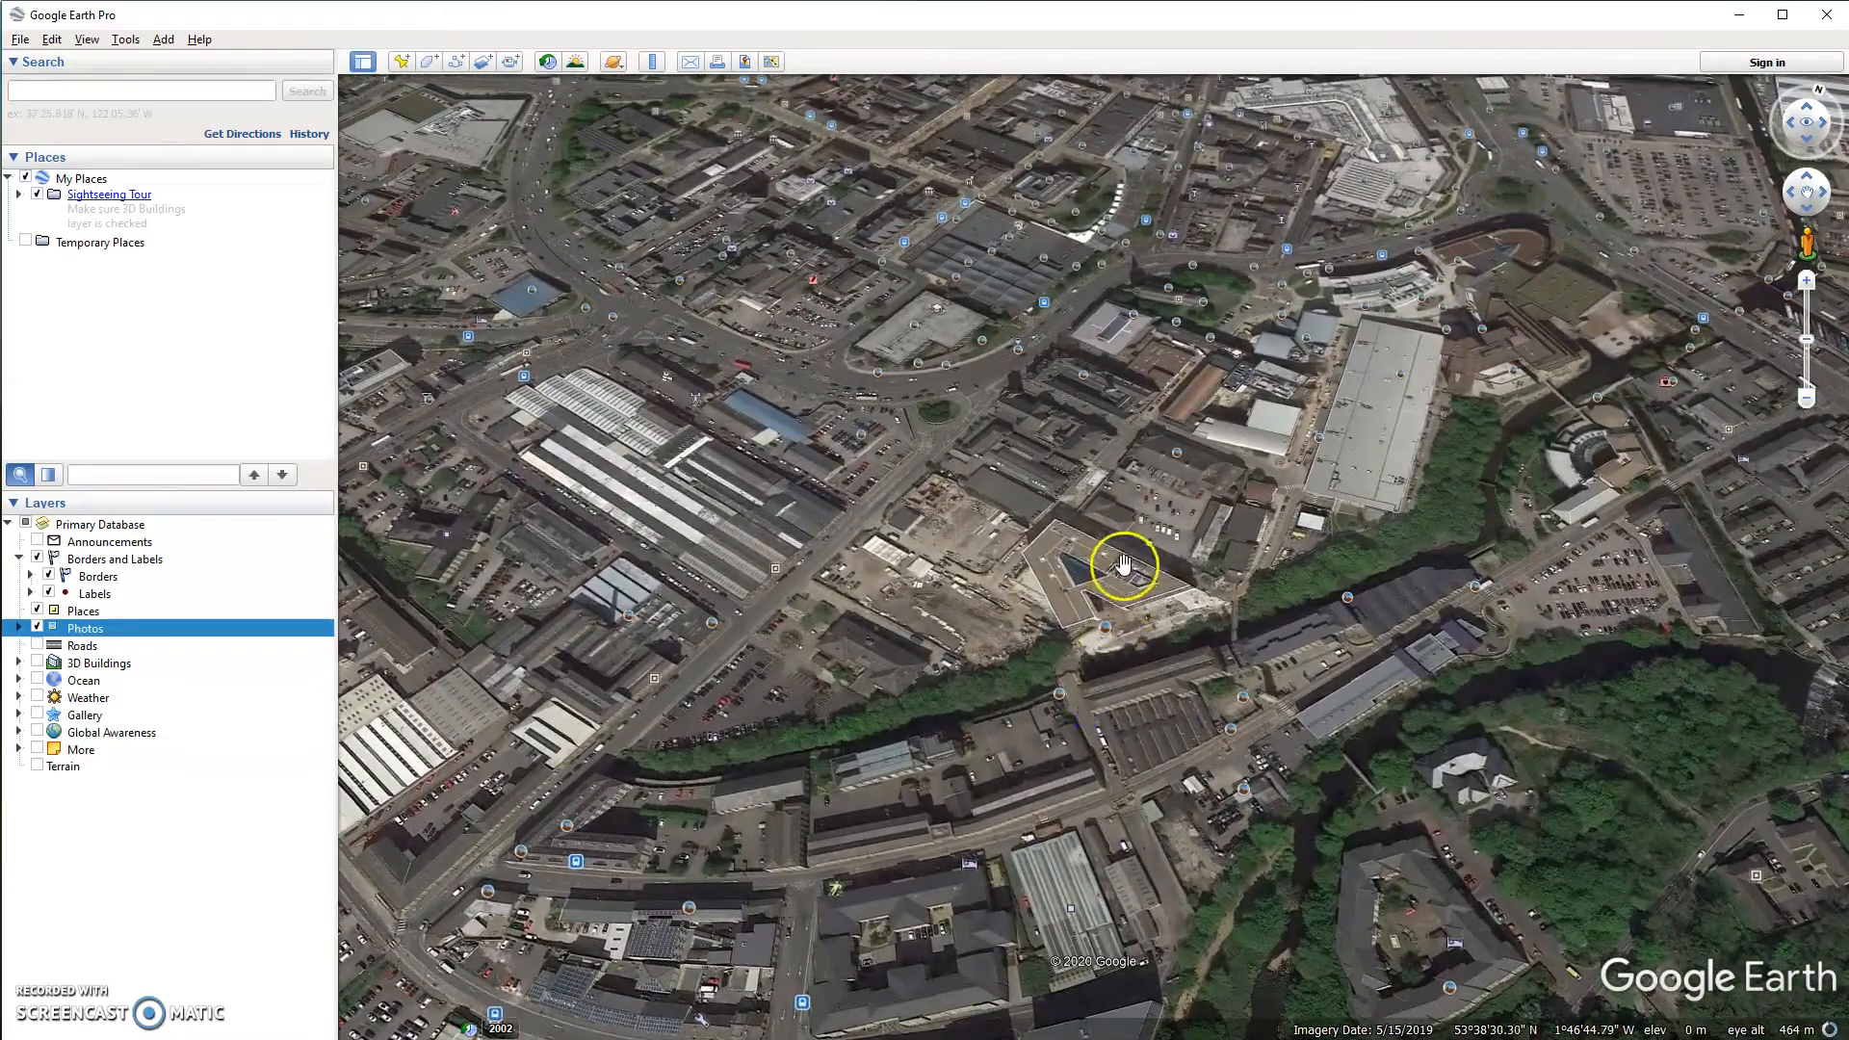
double_click(1123, 564)
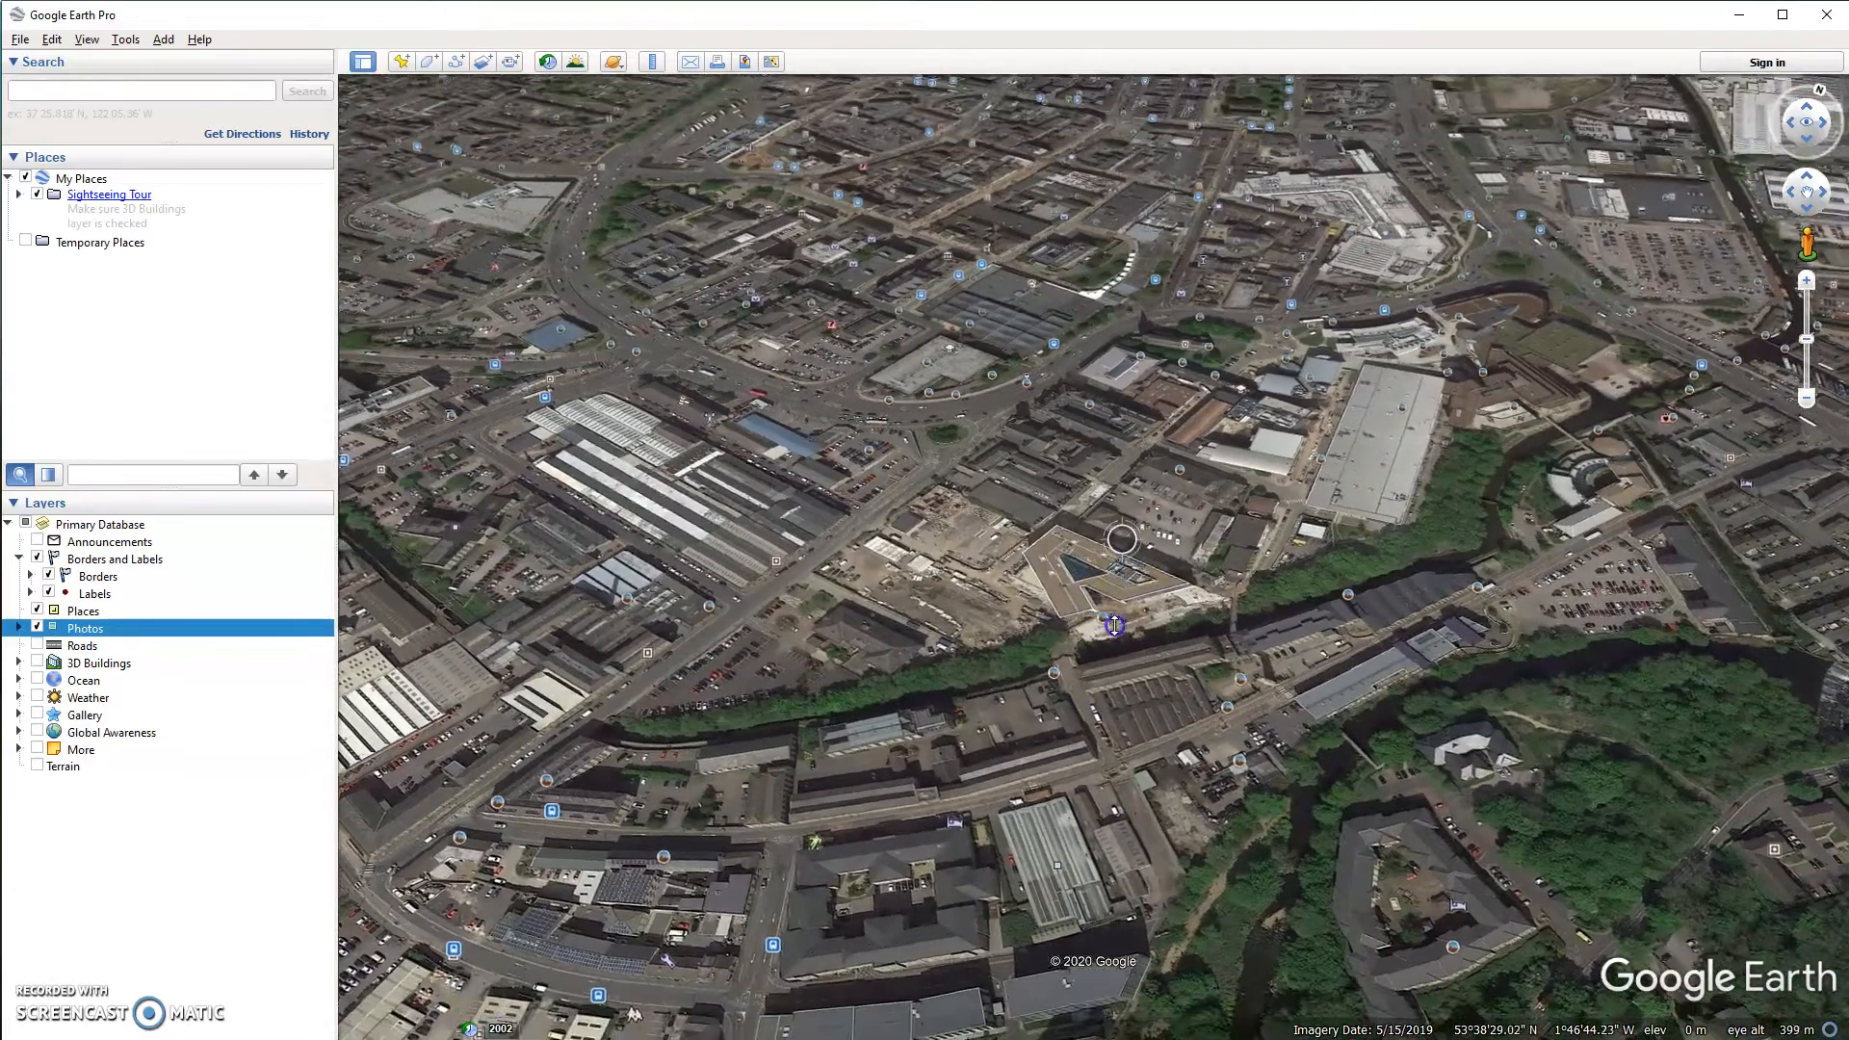
left_click(1086, 529)
Expand the Borders layer group and turn off all of its sublayers.
left_click(249, 633)
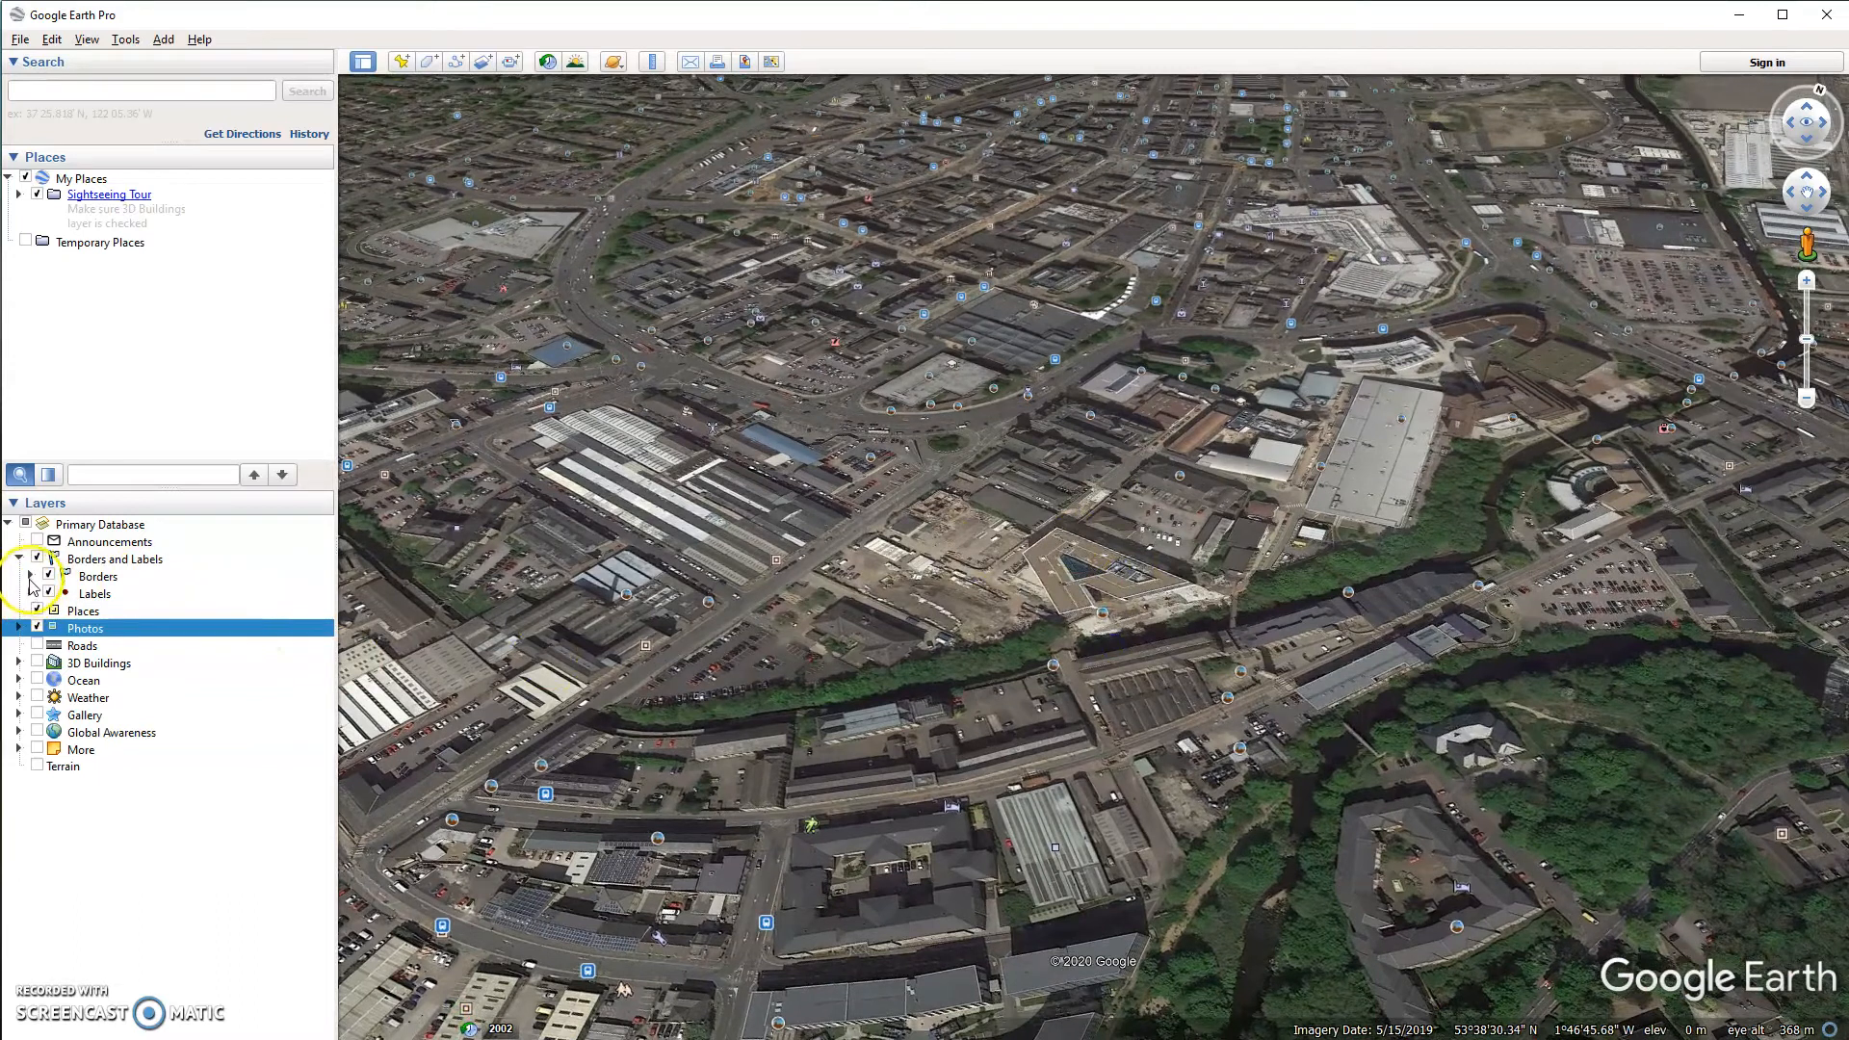
left_click(29, 576)
left_click(30, 576)
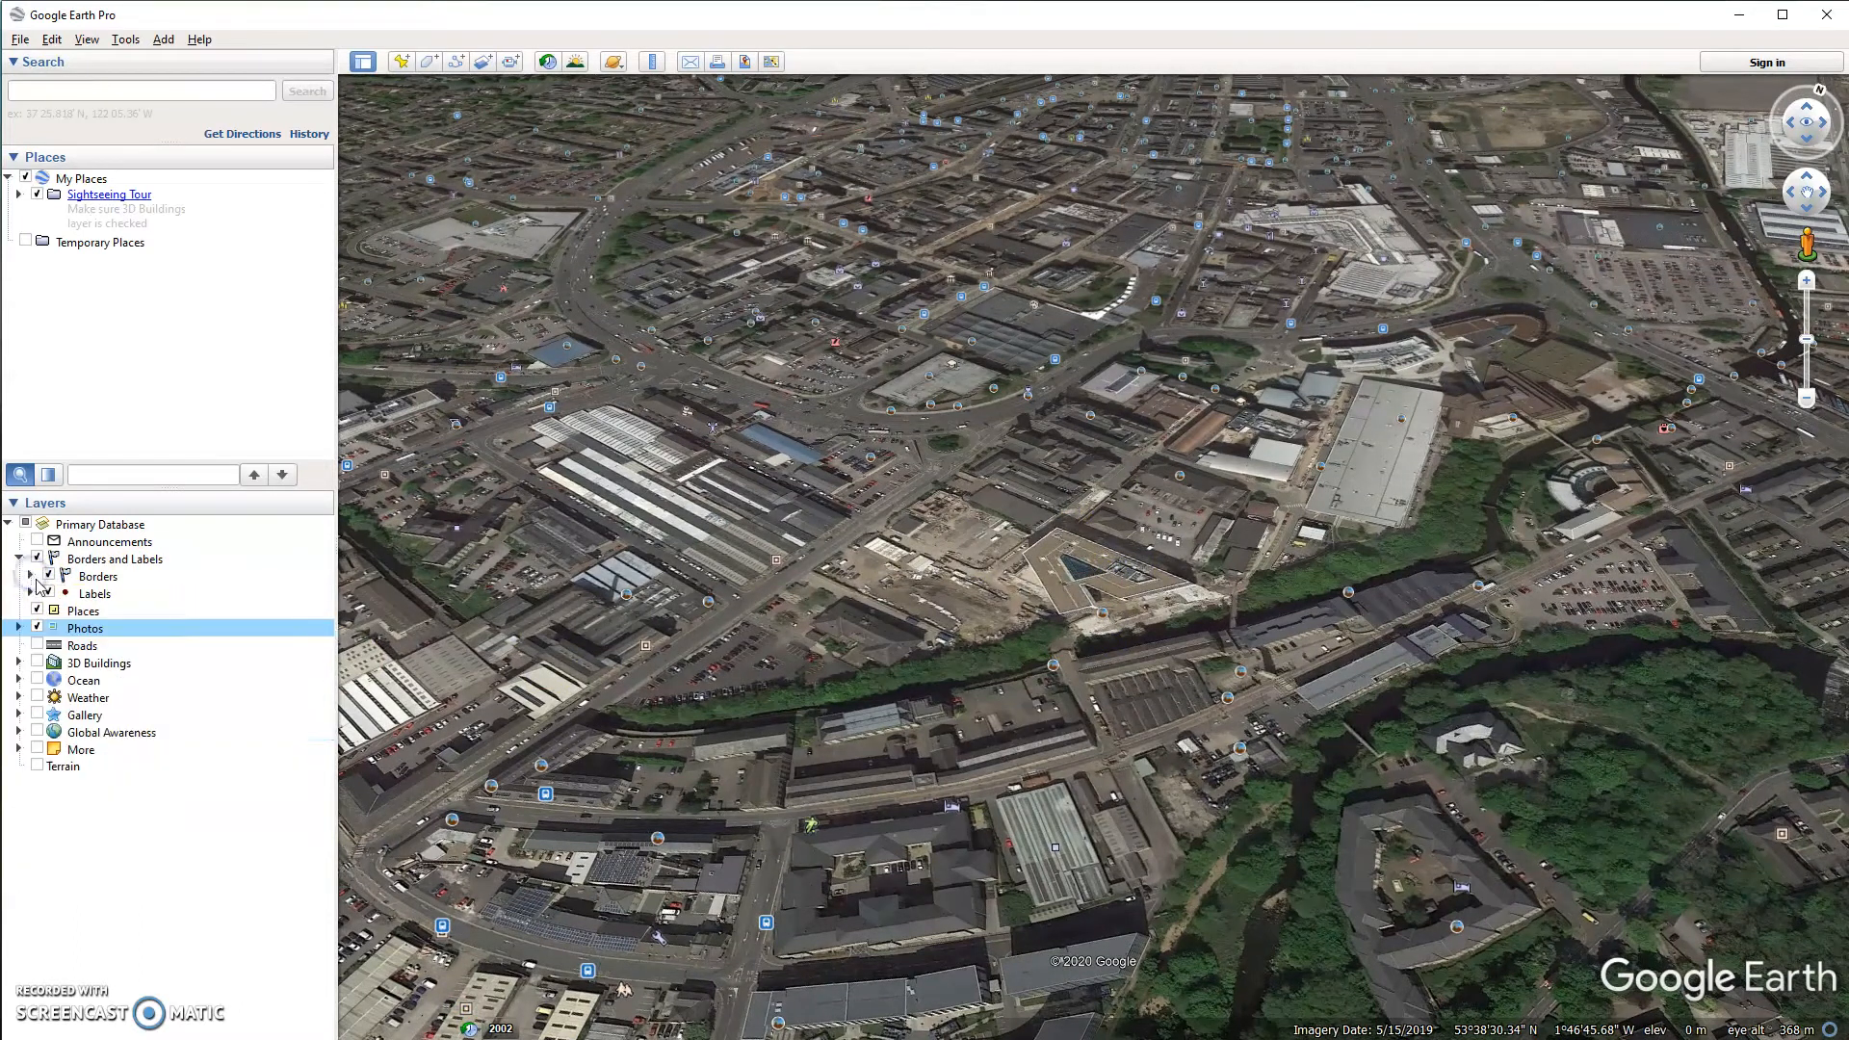
left_click(30, 576)
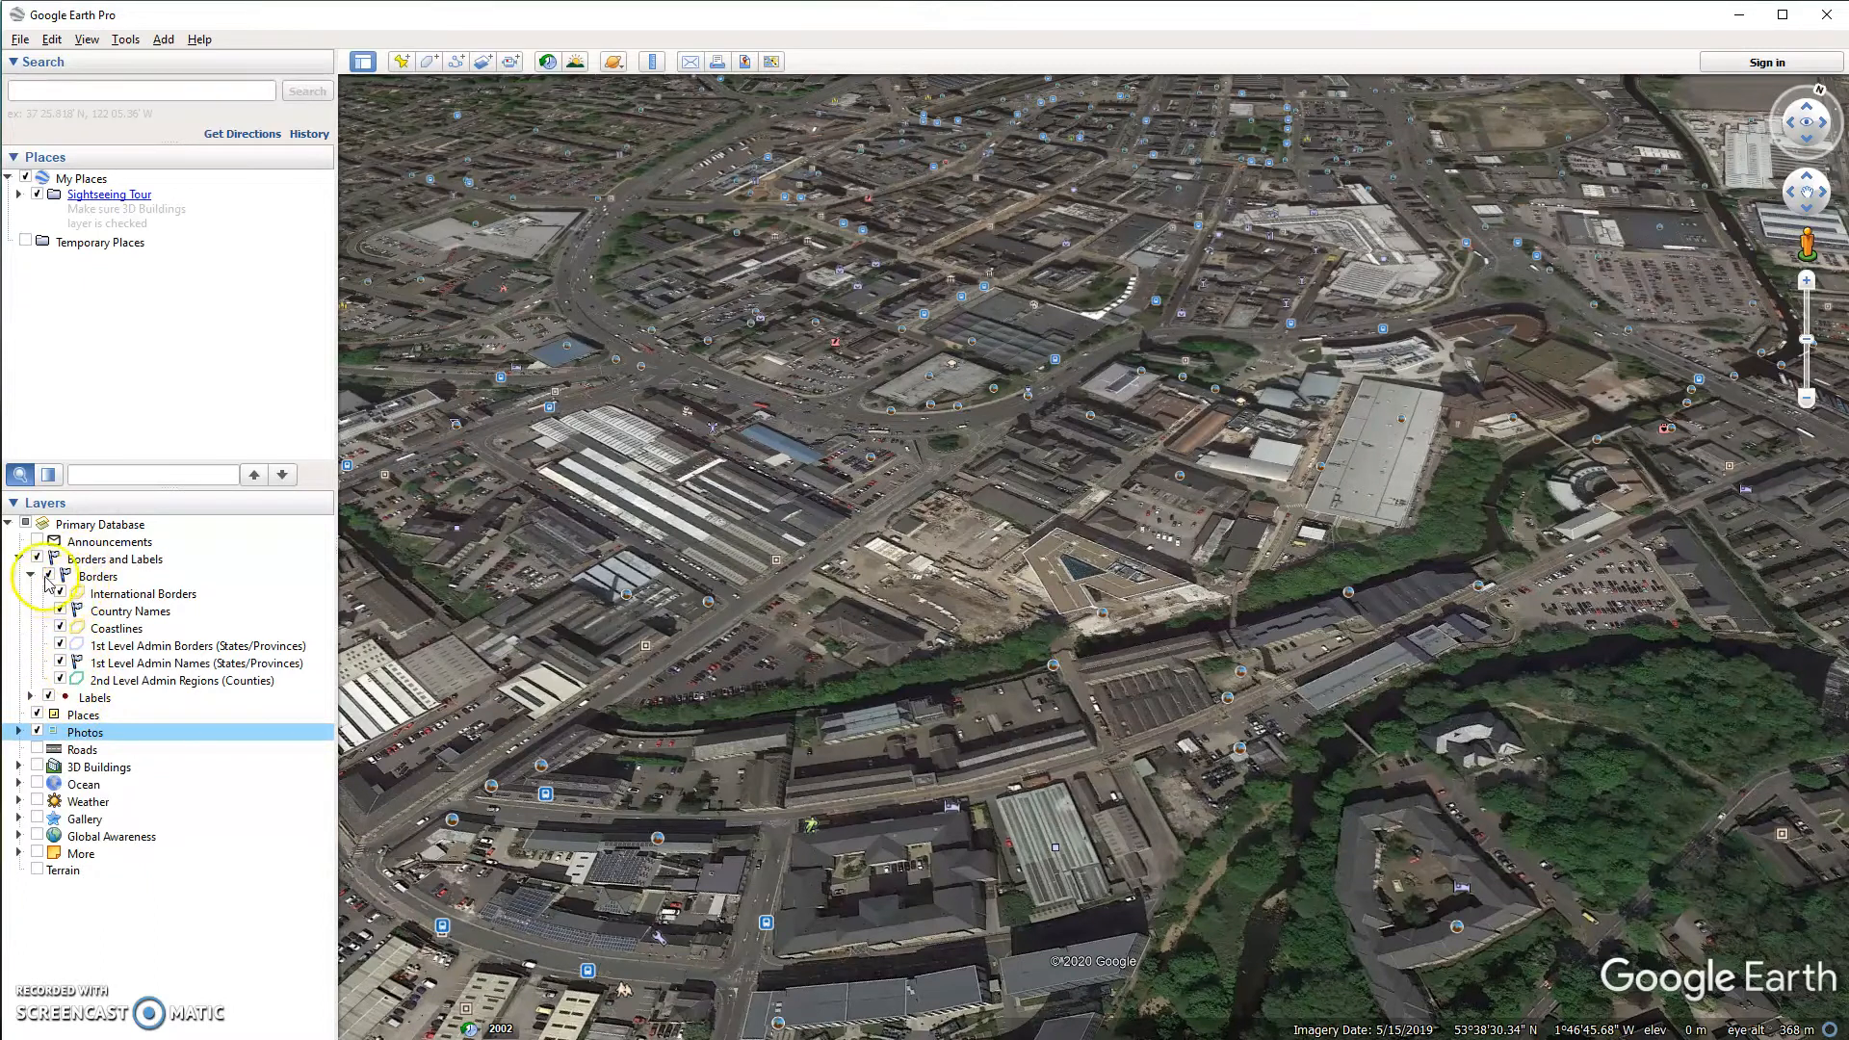
left_click(49, 576)
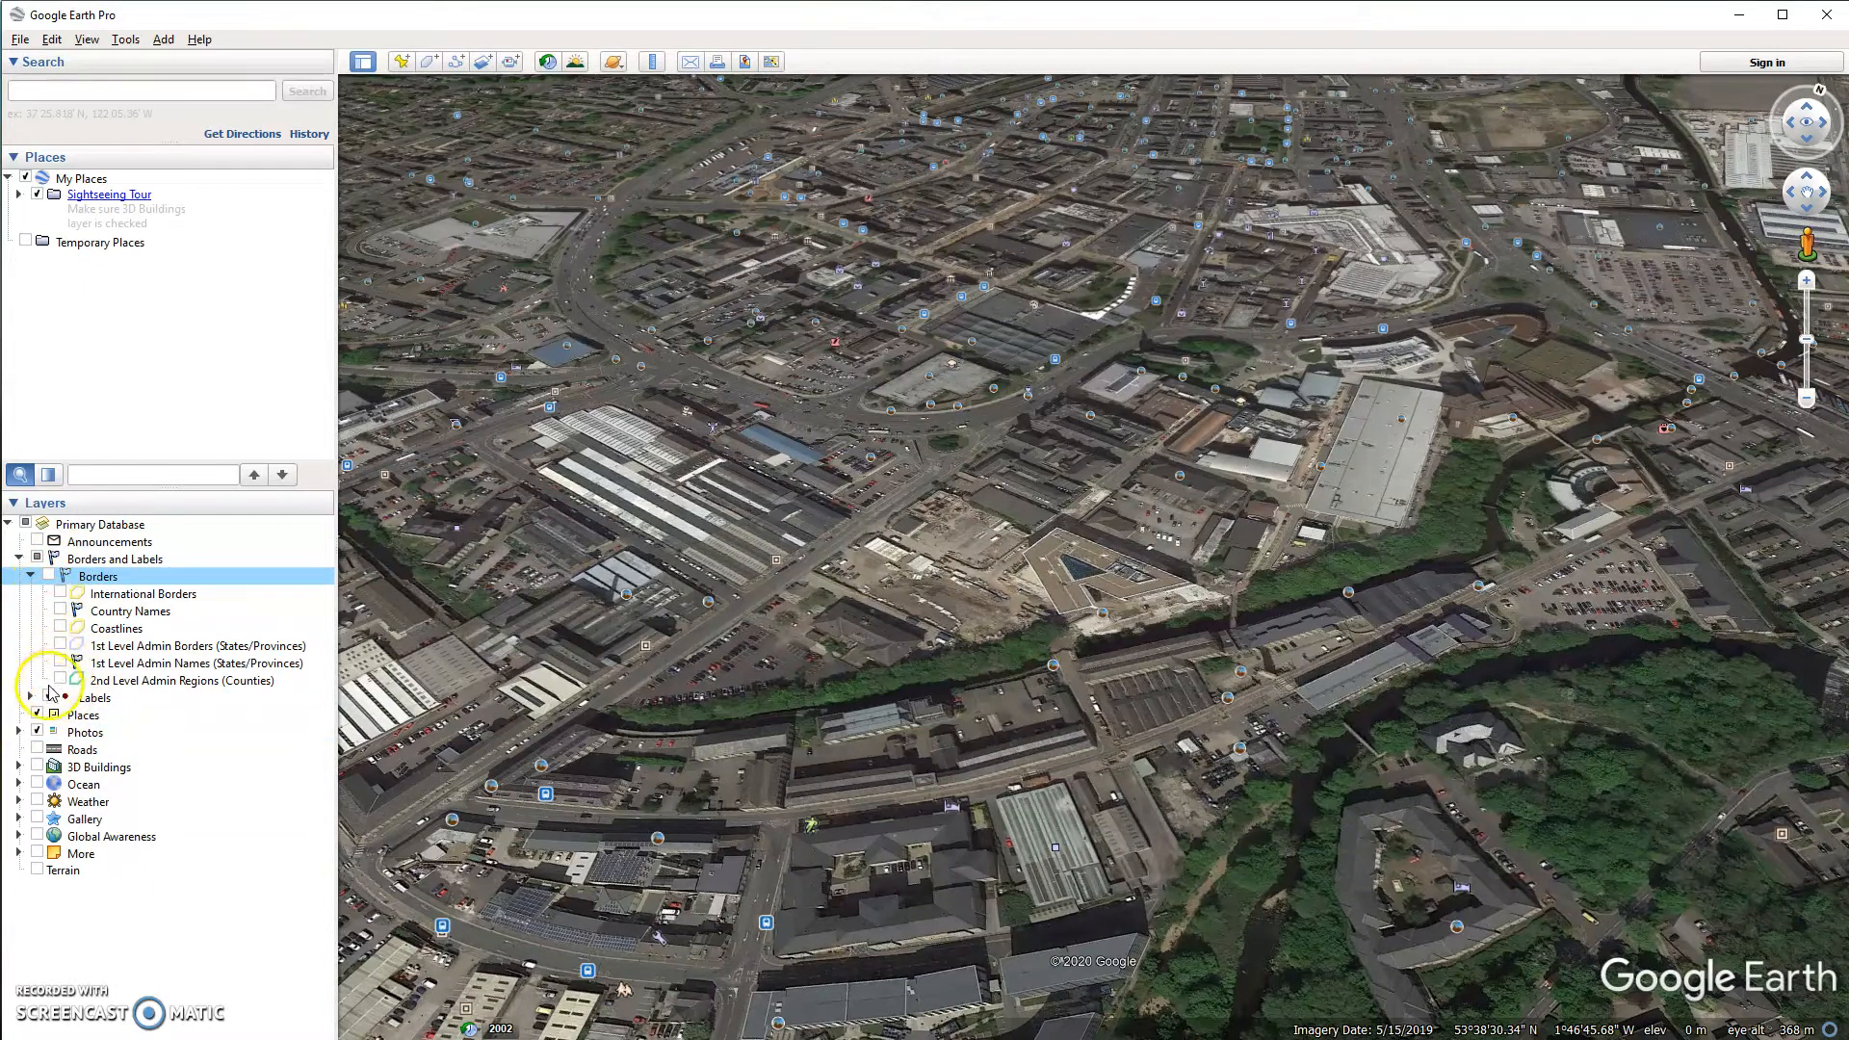
Turn off the Labels layer, review its sublayers, and collapse the Labels and Borders groups.
left_click(49, 697)
left_click(30, 697)
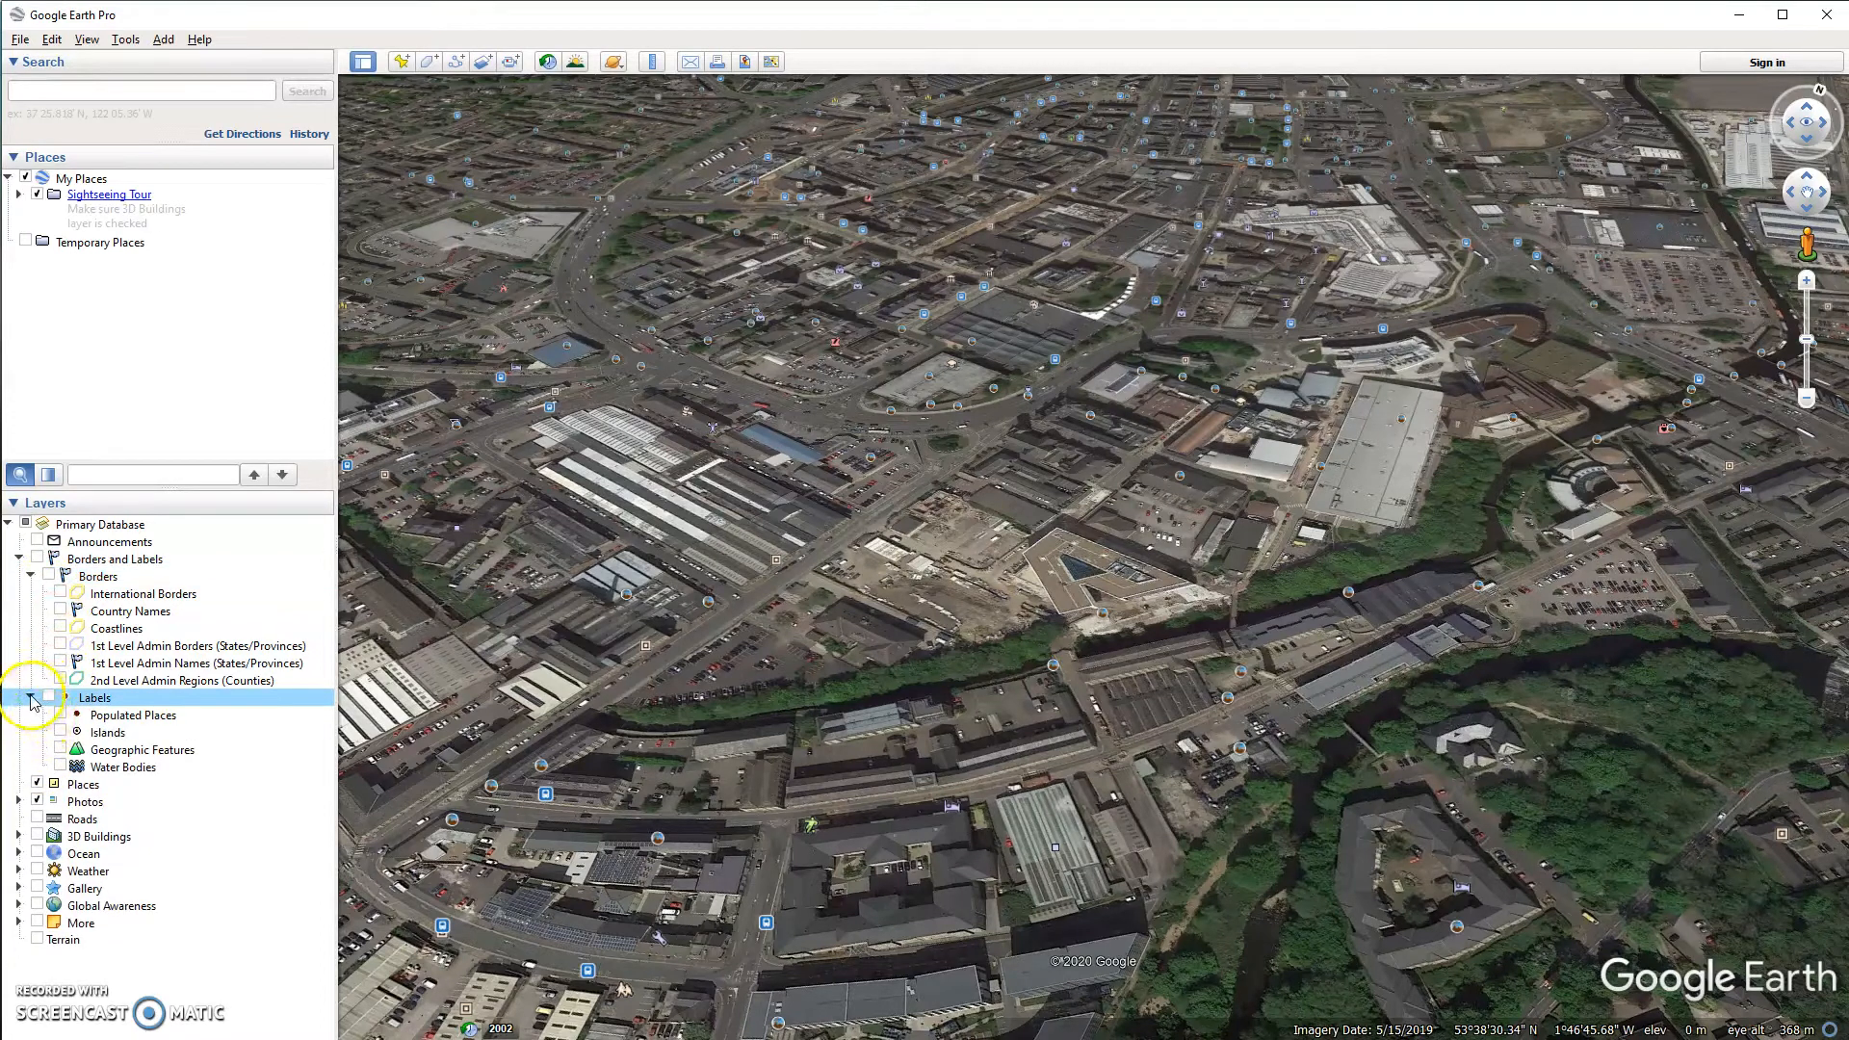
left_click(30, 697)
left_click(30, 576)
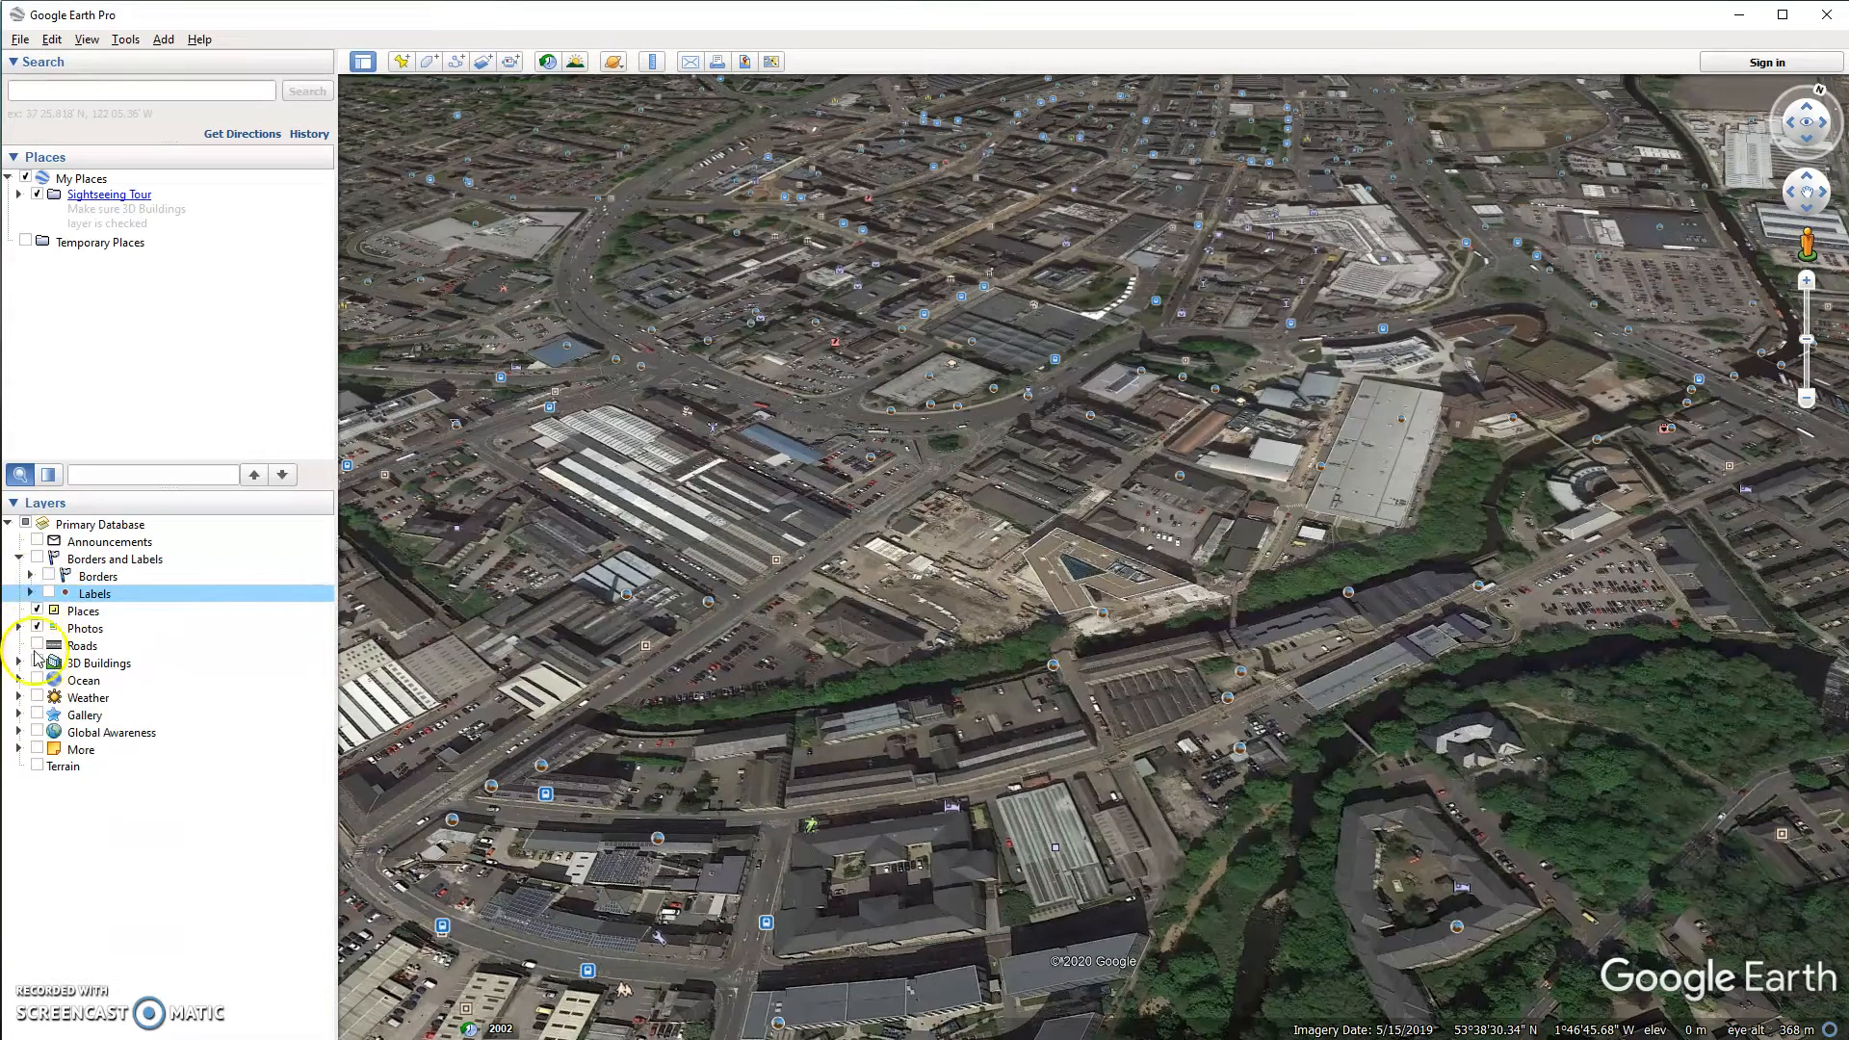
Turn off the Photos and Places layers, and expand and turn on the 3D Buildings layer with all its sublayers.
left_click(39, 627)
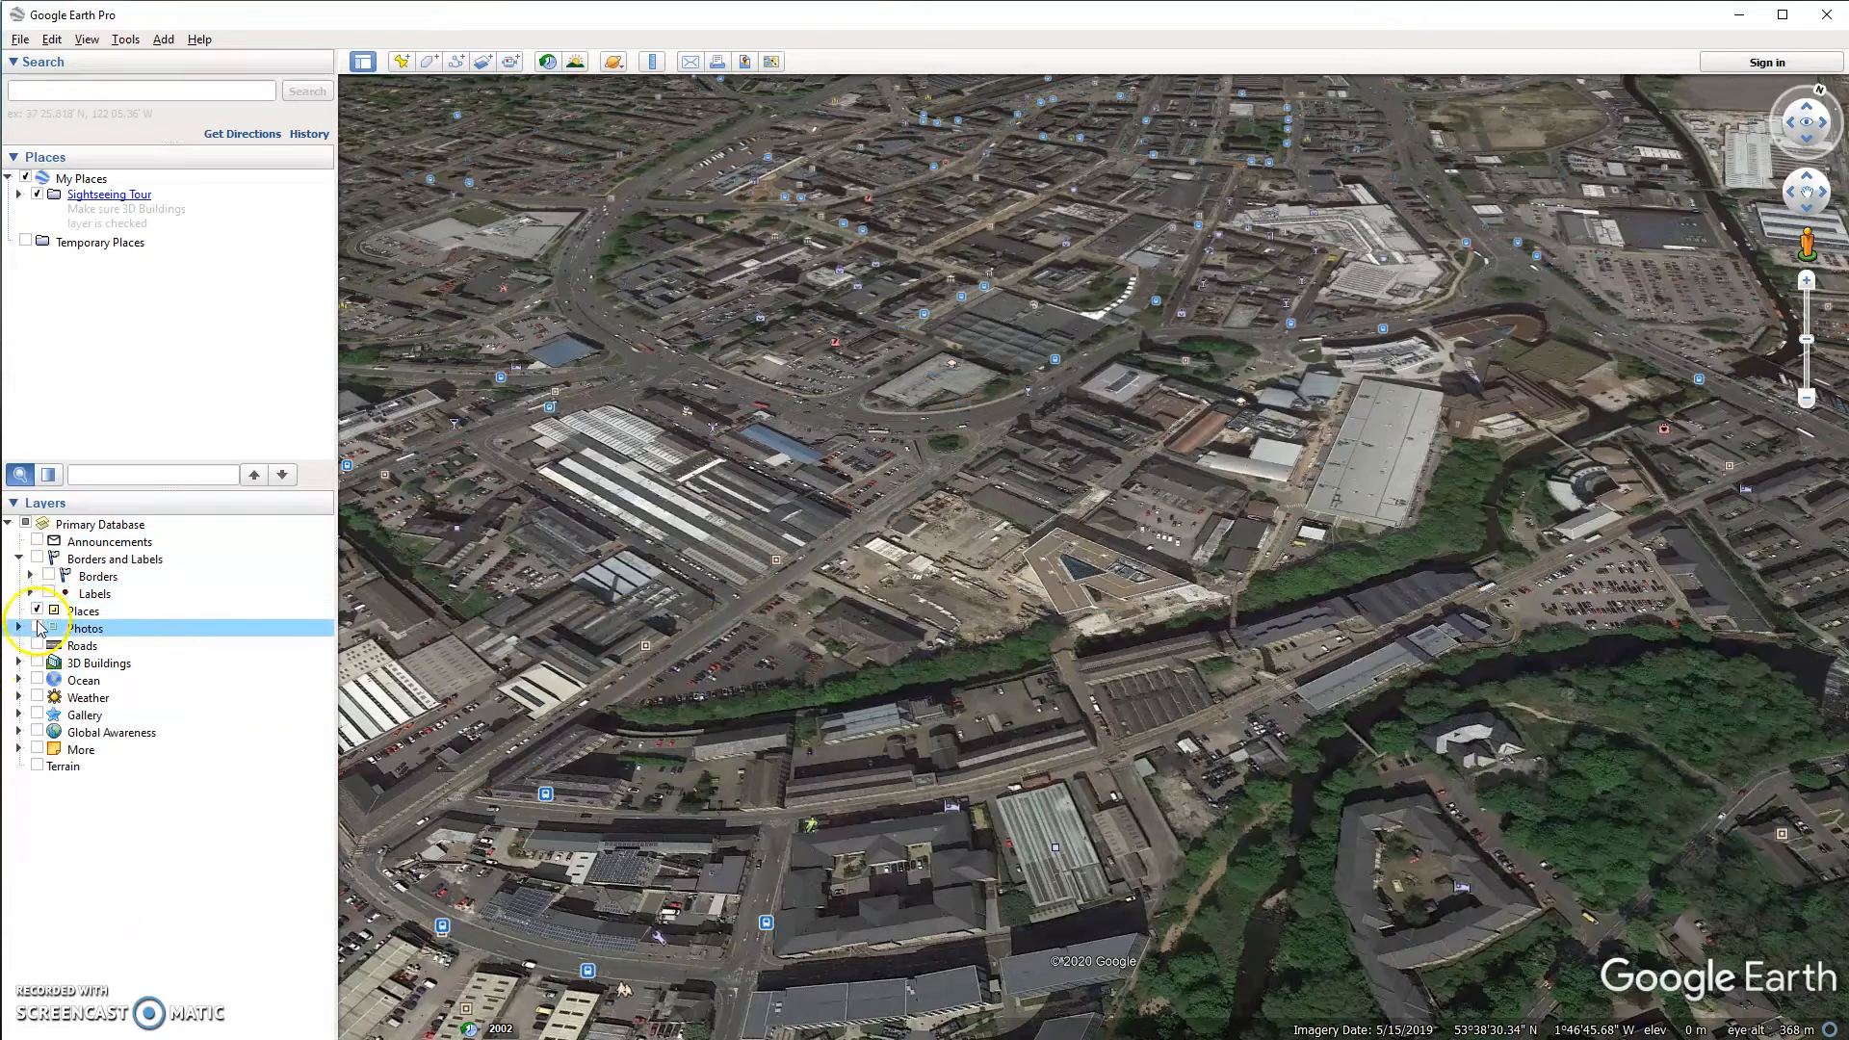
left_click(37, 611)
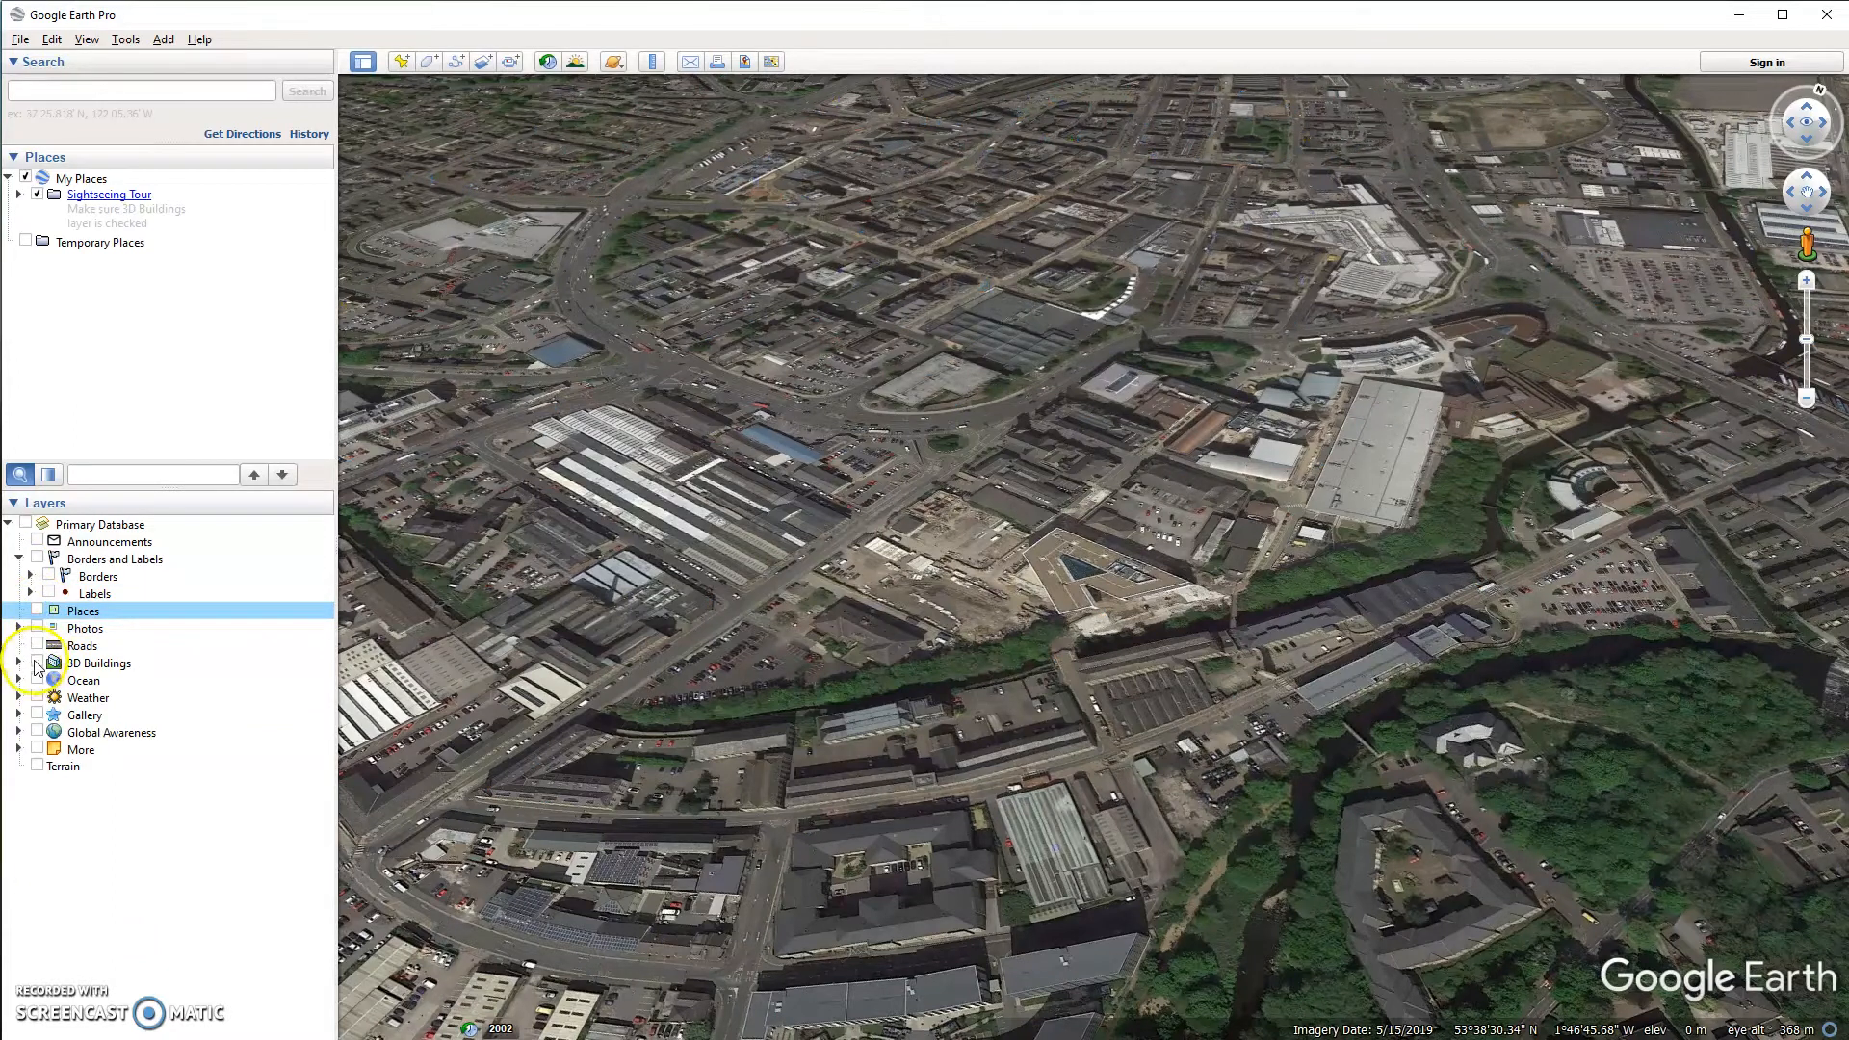
left_click(20, 664)
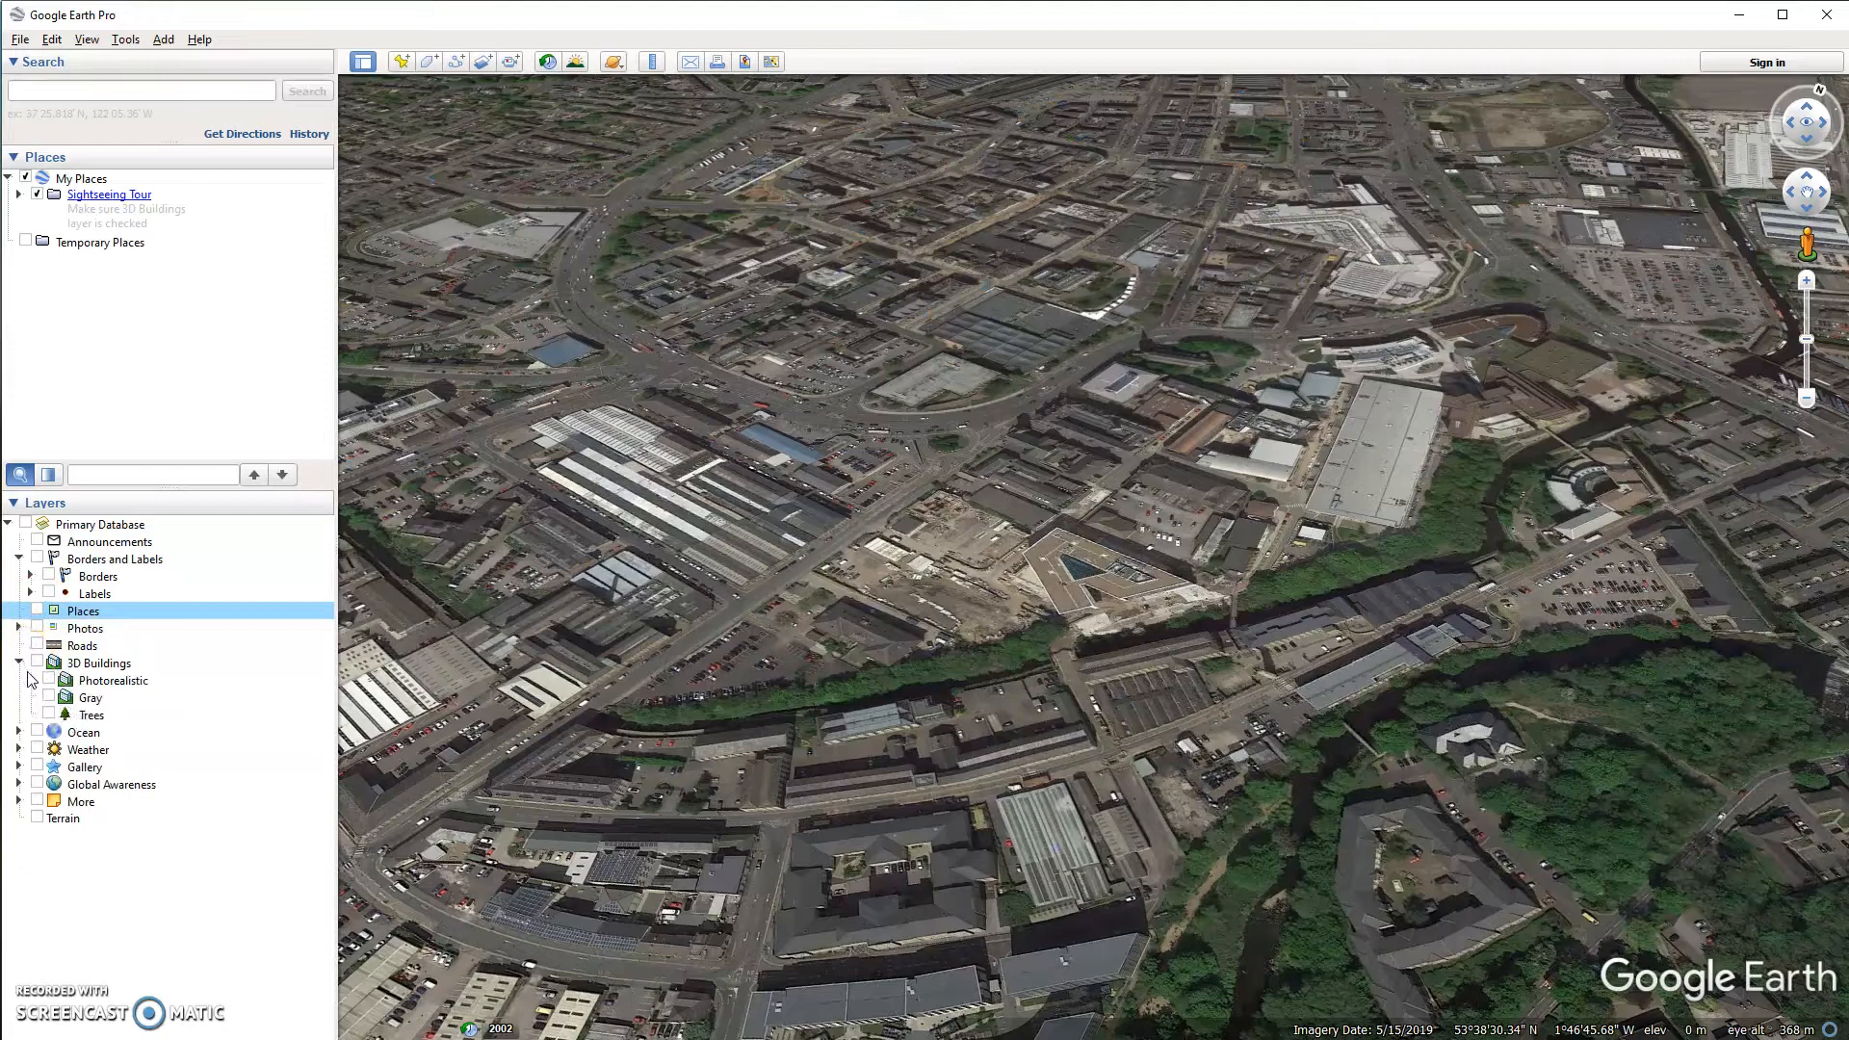
left_click(37, 662)
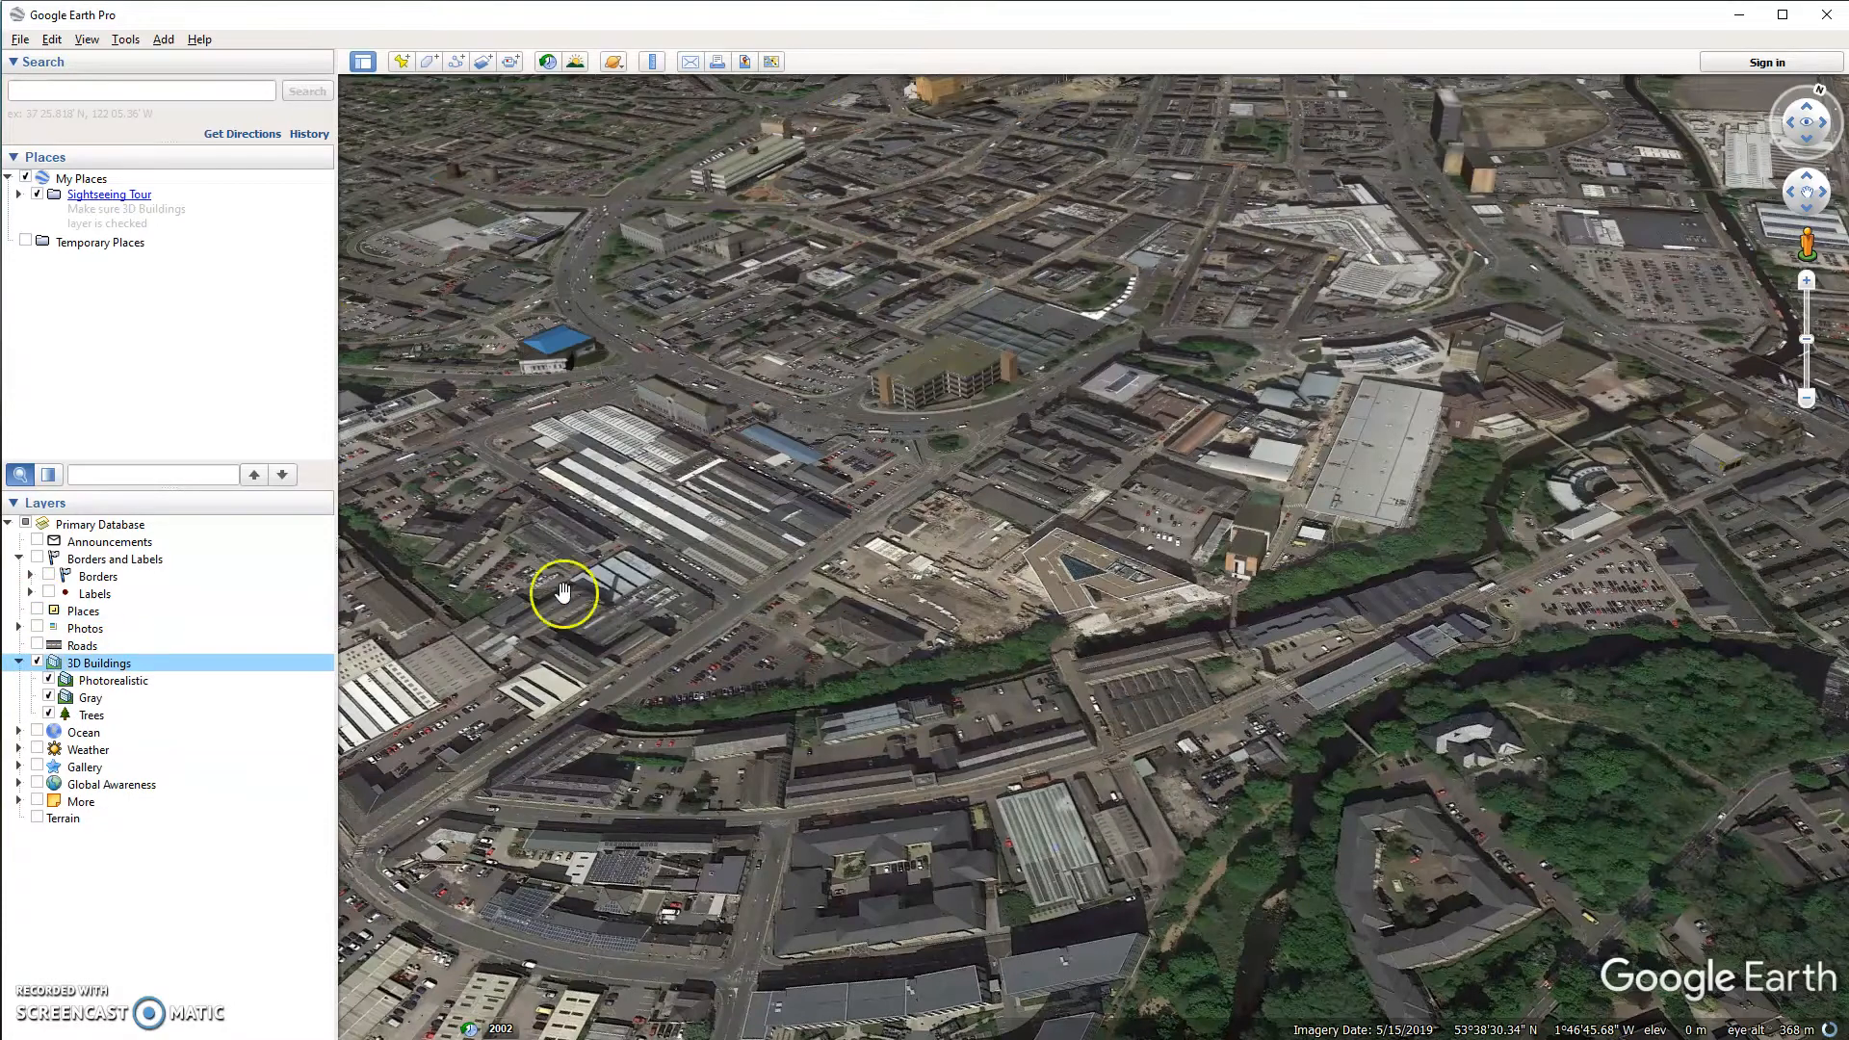
Examine the 3D buildings from the triangular-roofed building across to the building beside the large roundabout, turning the view around.
scroll(1097, 537, "up", 3)
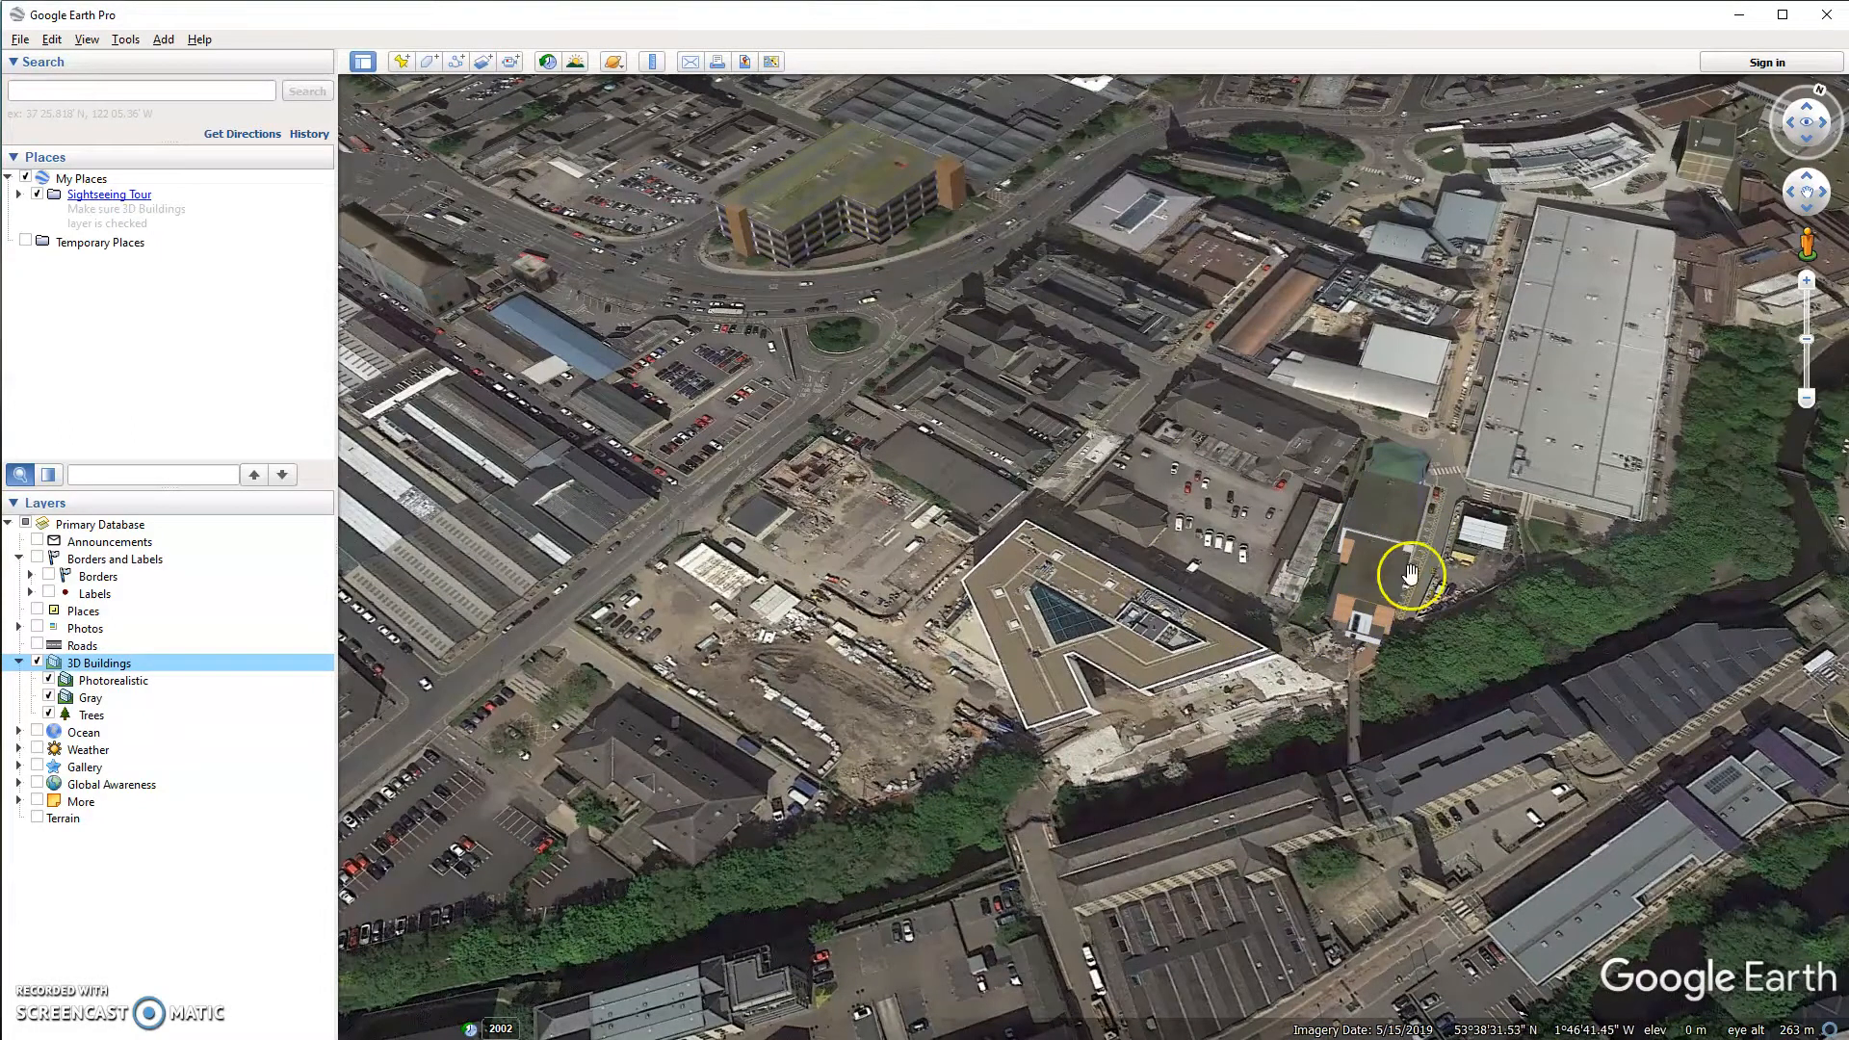
left_click_drag(1391, 581, 1247, 627)
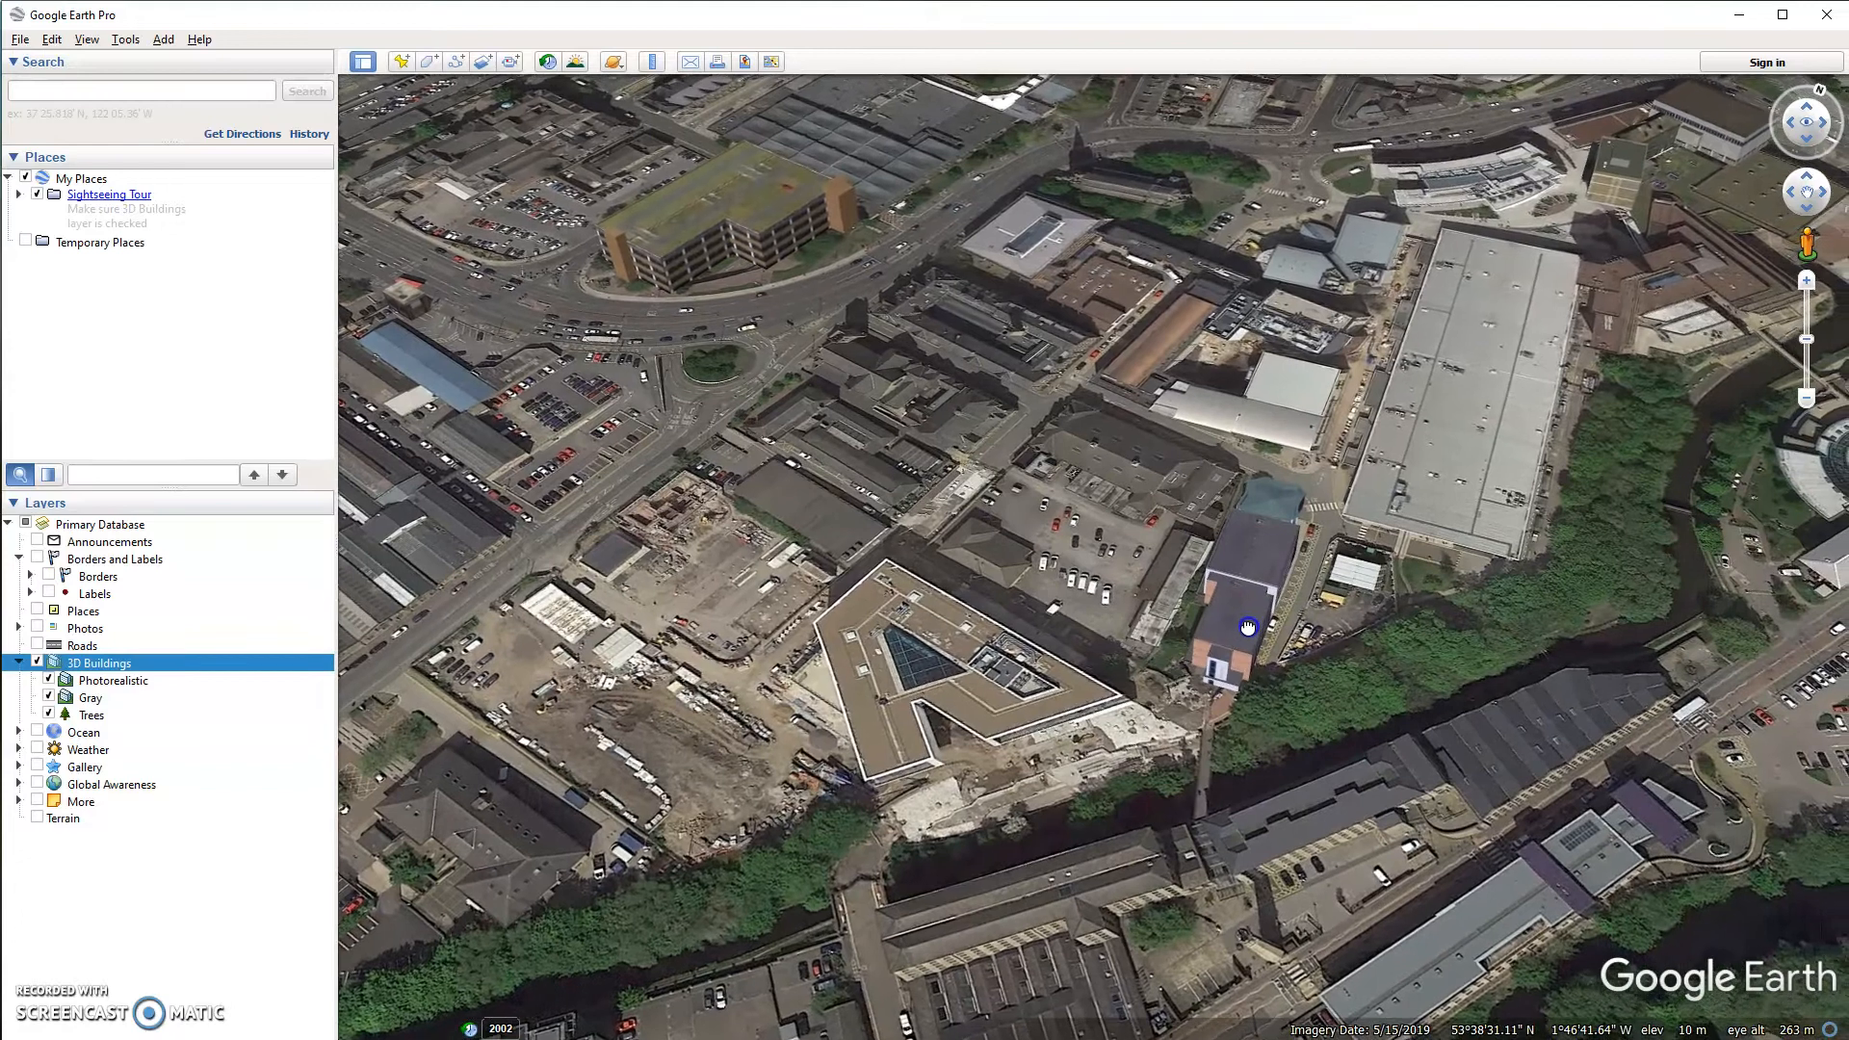
left_click_drag(1450, 543, 1273, 643)
left_click_drag(1425, 478, 1301, 574)
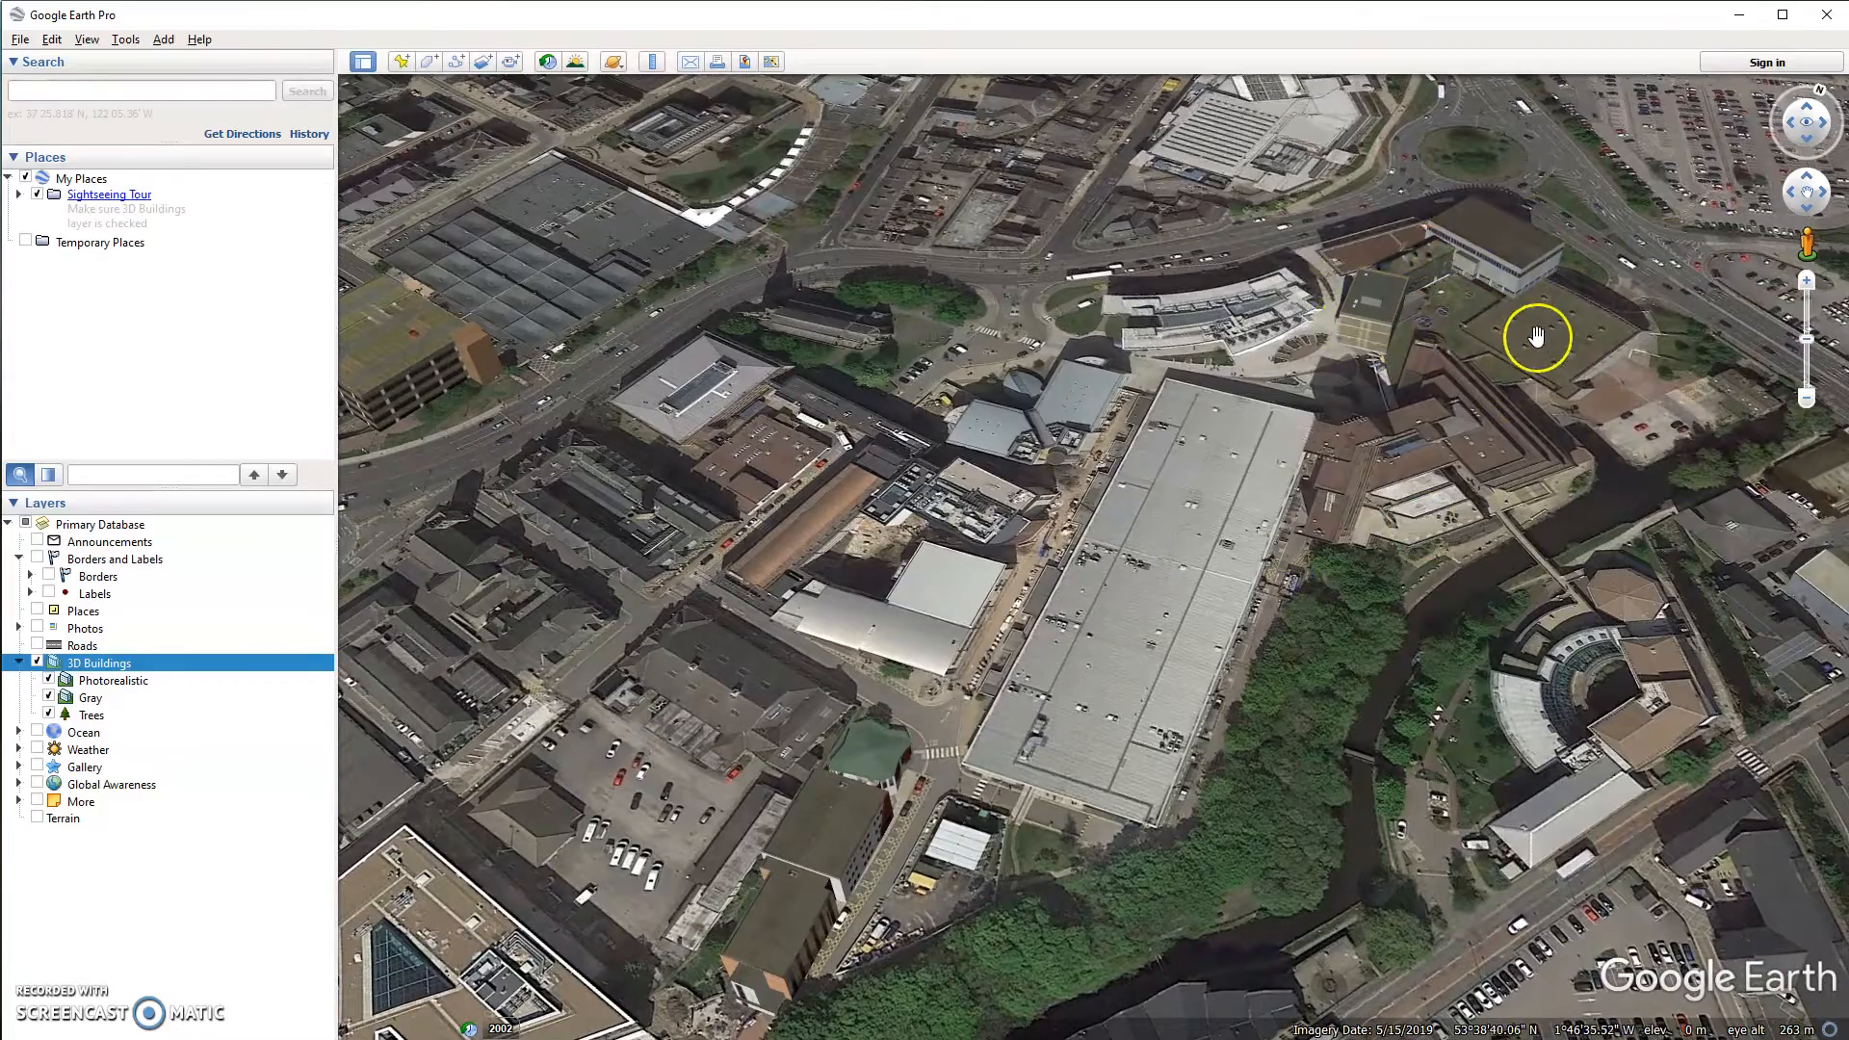
middle_click_drag(1539, 416, 1078, 573)
middle_click_drag(1475, 499, 1331, 431)
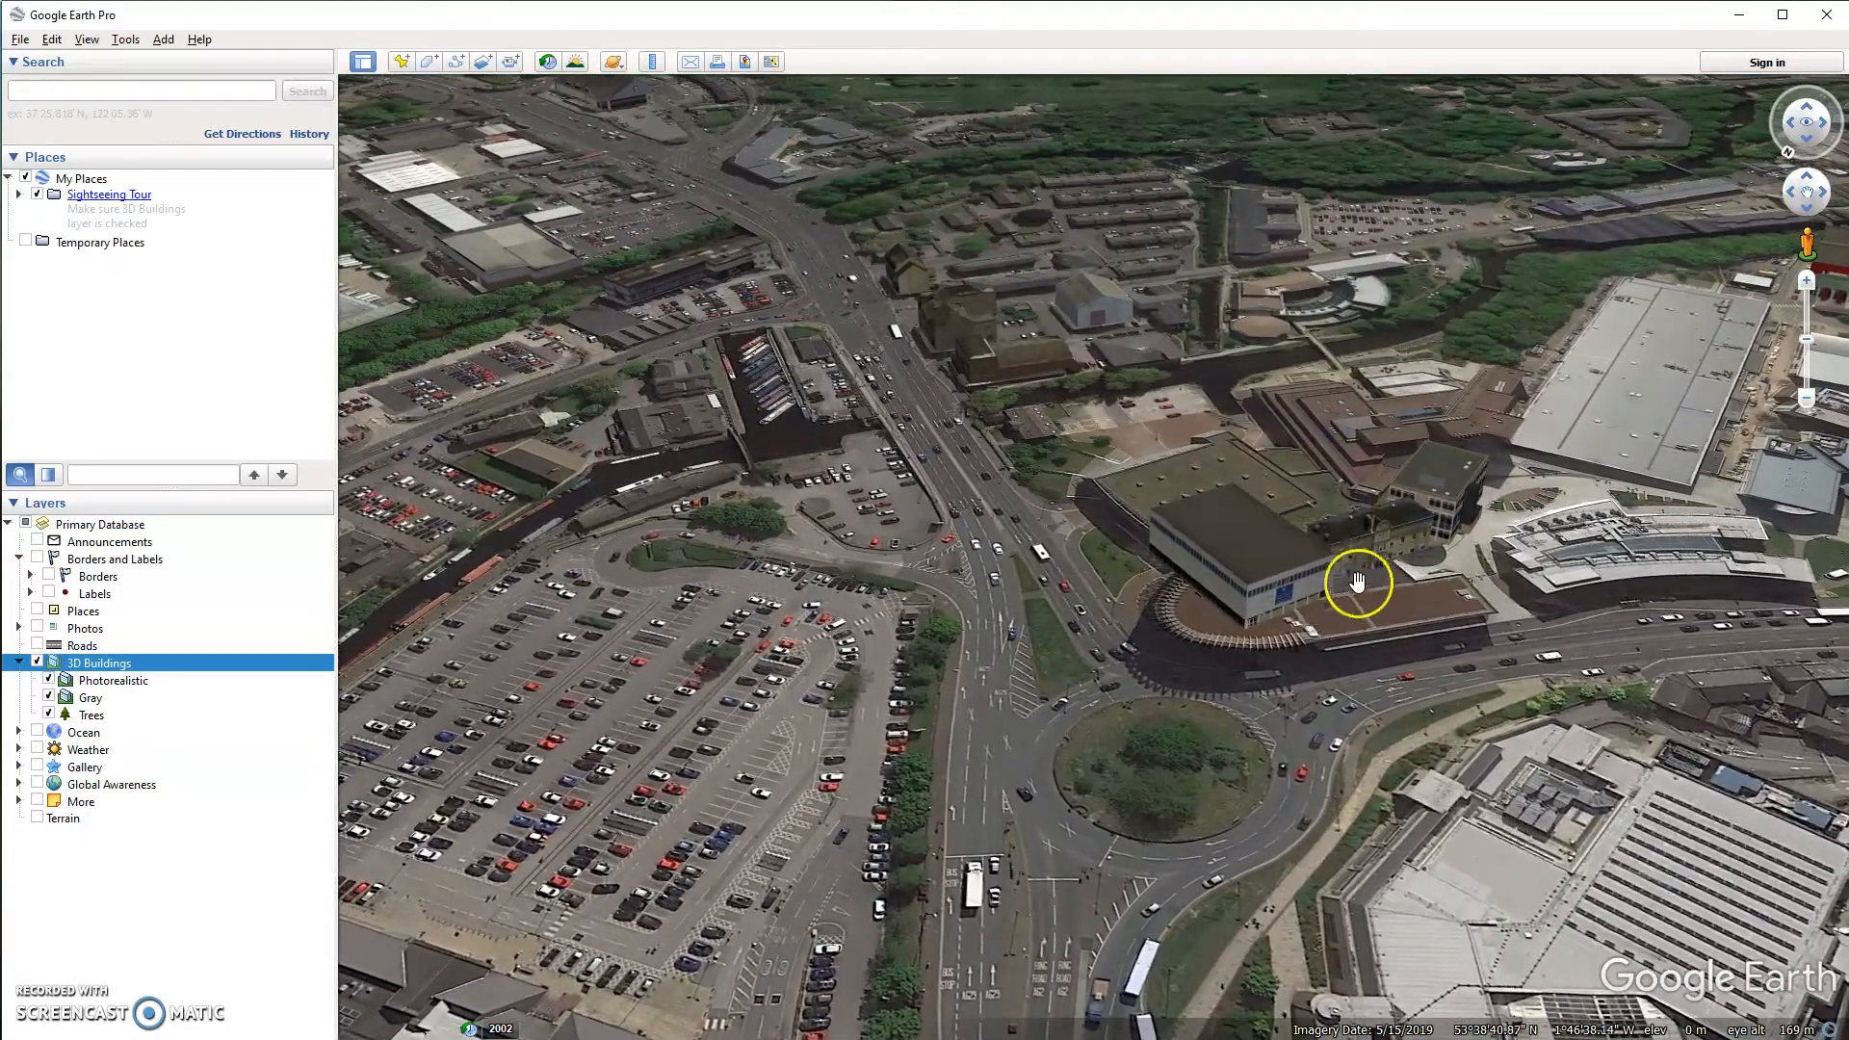
Compare the roundabout building close up with the 3D Buildings layer turned off and back on.
scroll(1354, 559, "up", 4)
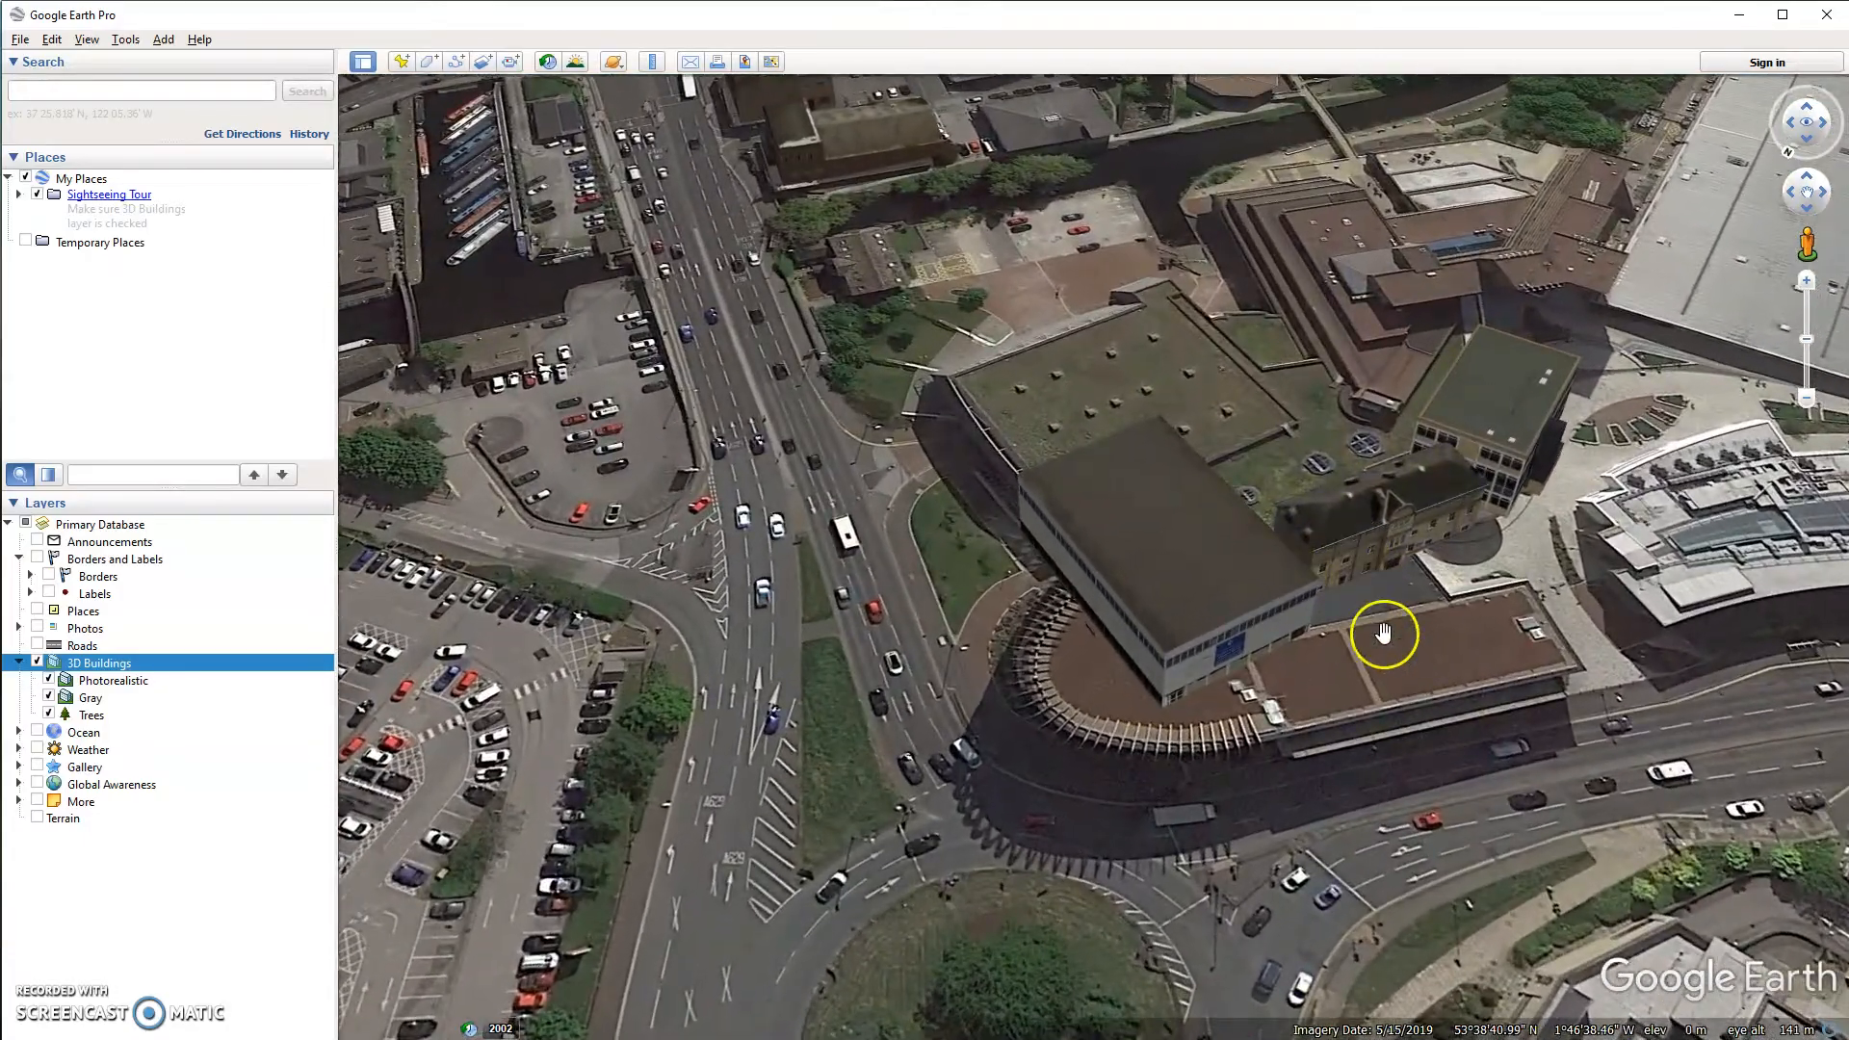
left_click_drag(1390, 639, 1188, 686)
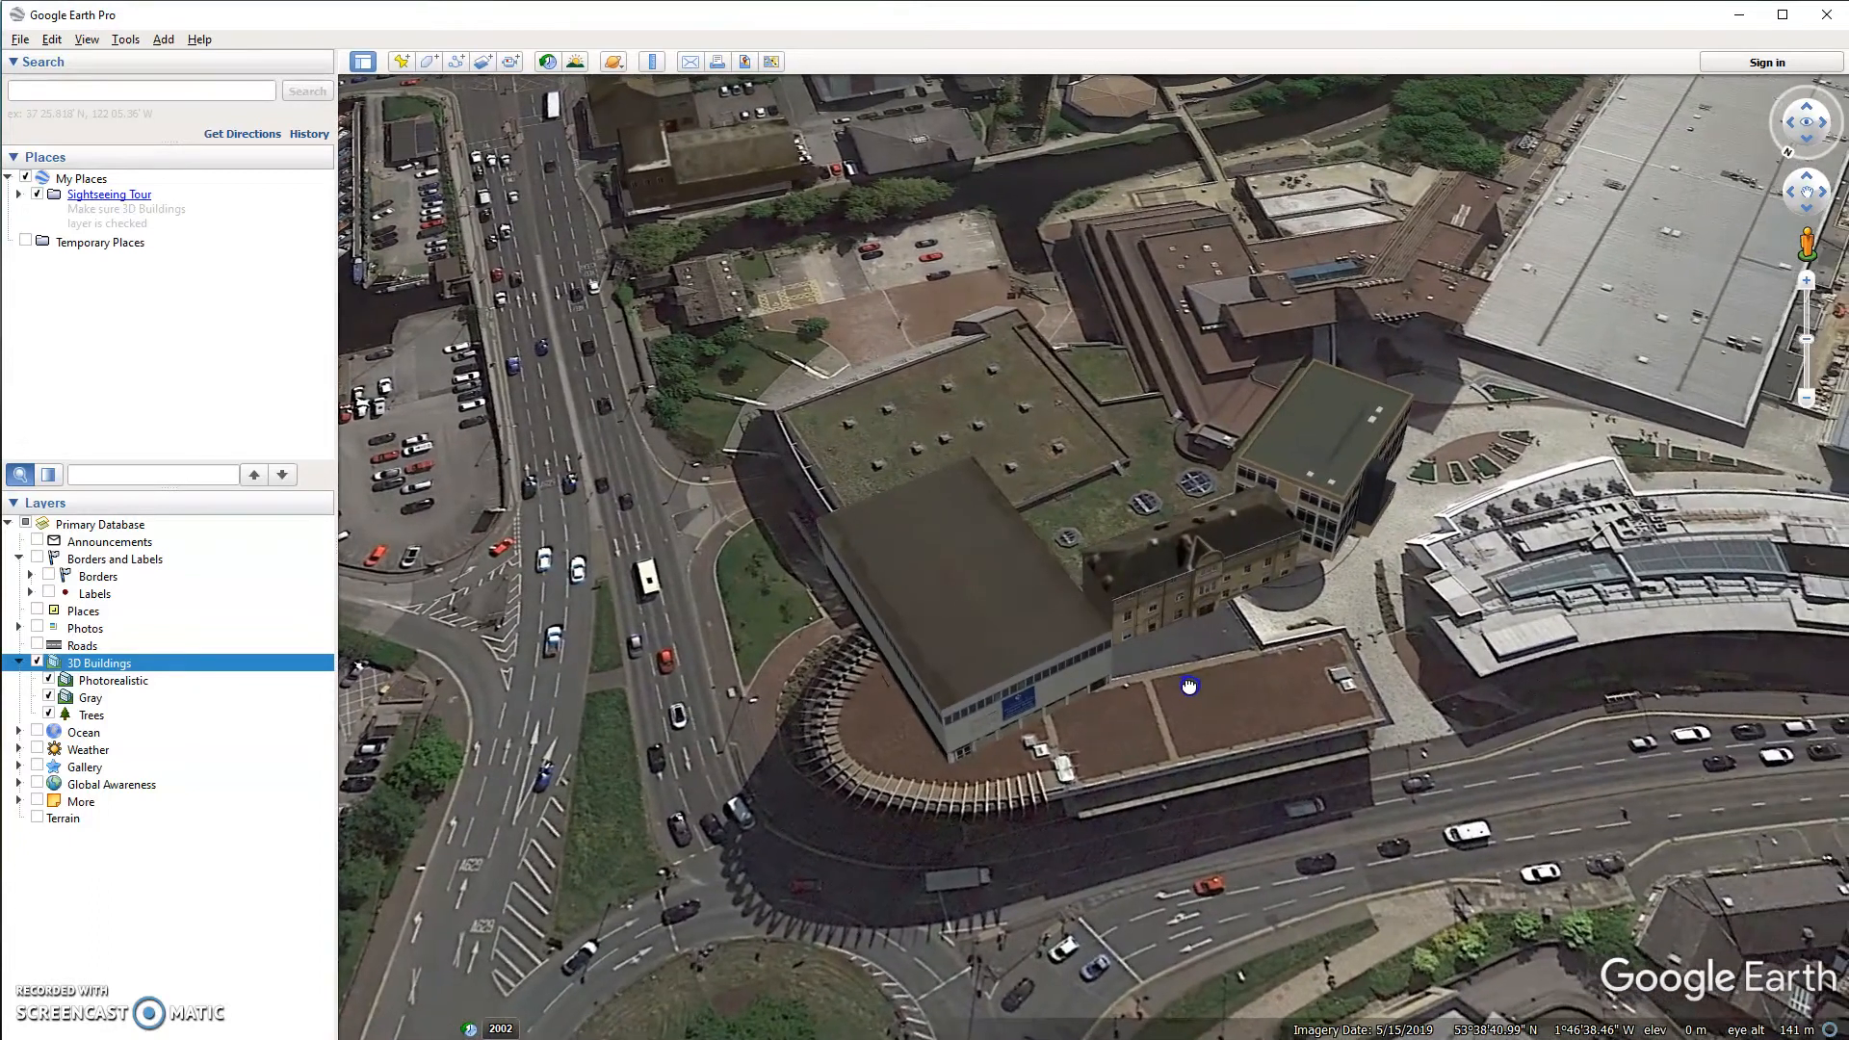
left_click(36, 662)
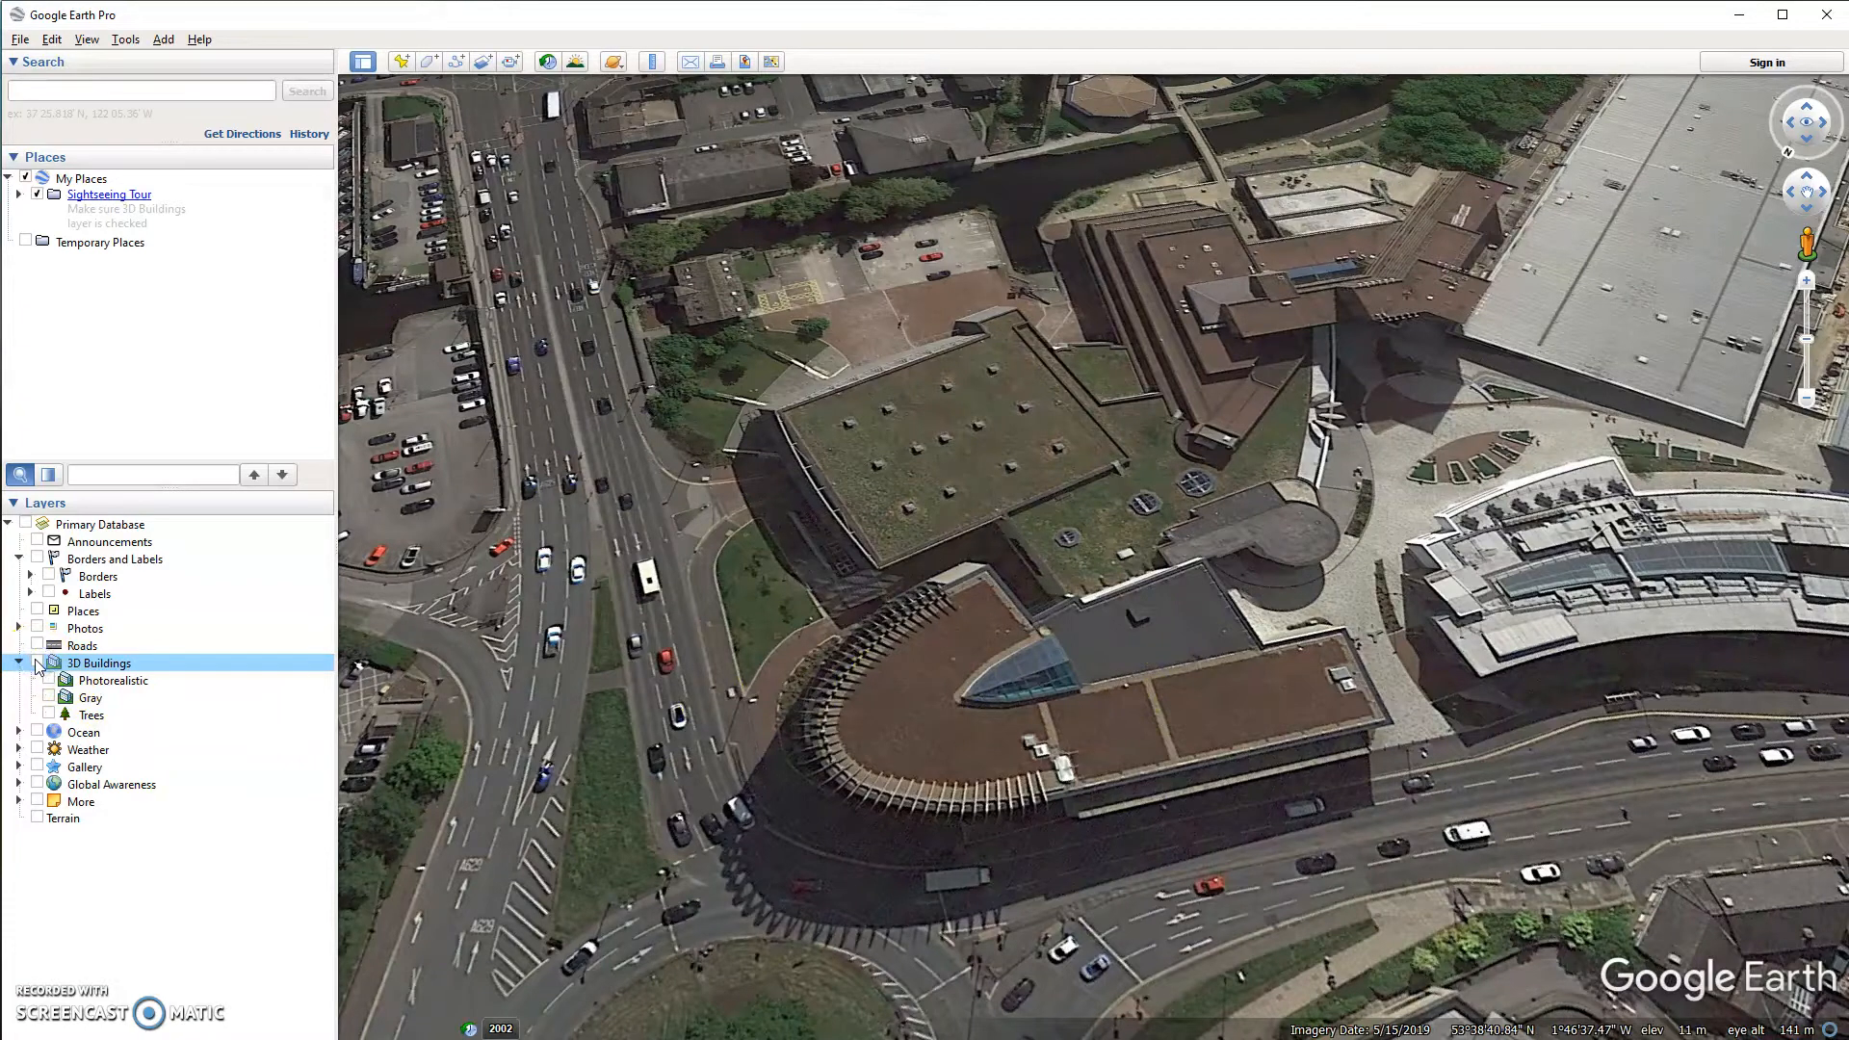
left_click(37, 663)
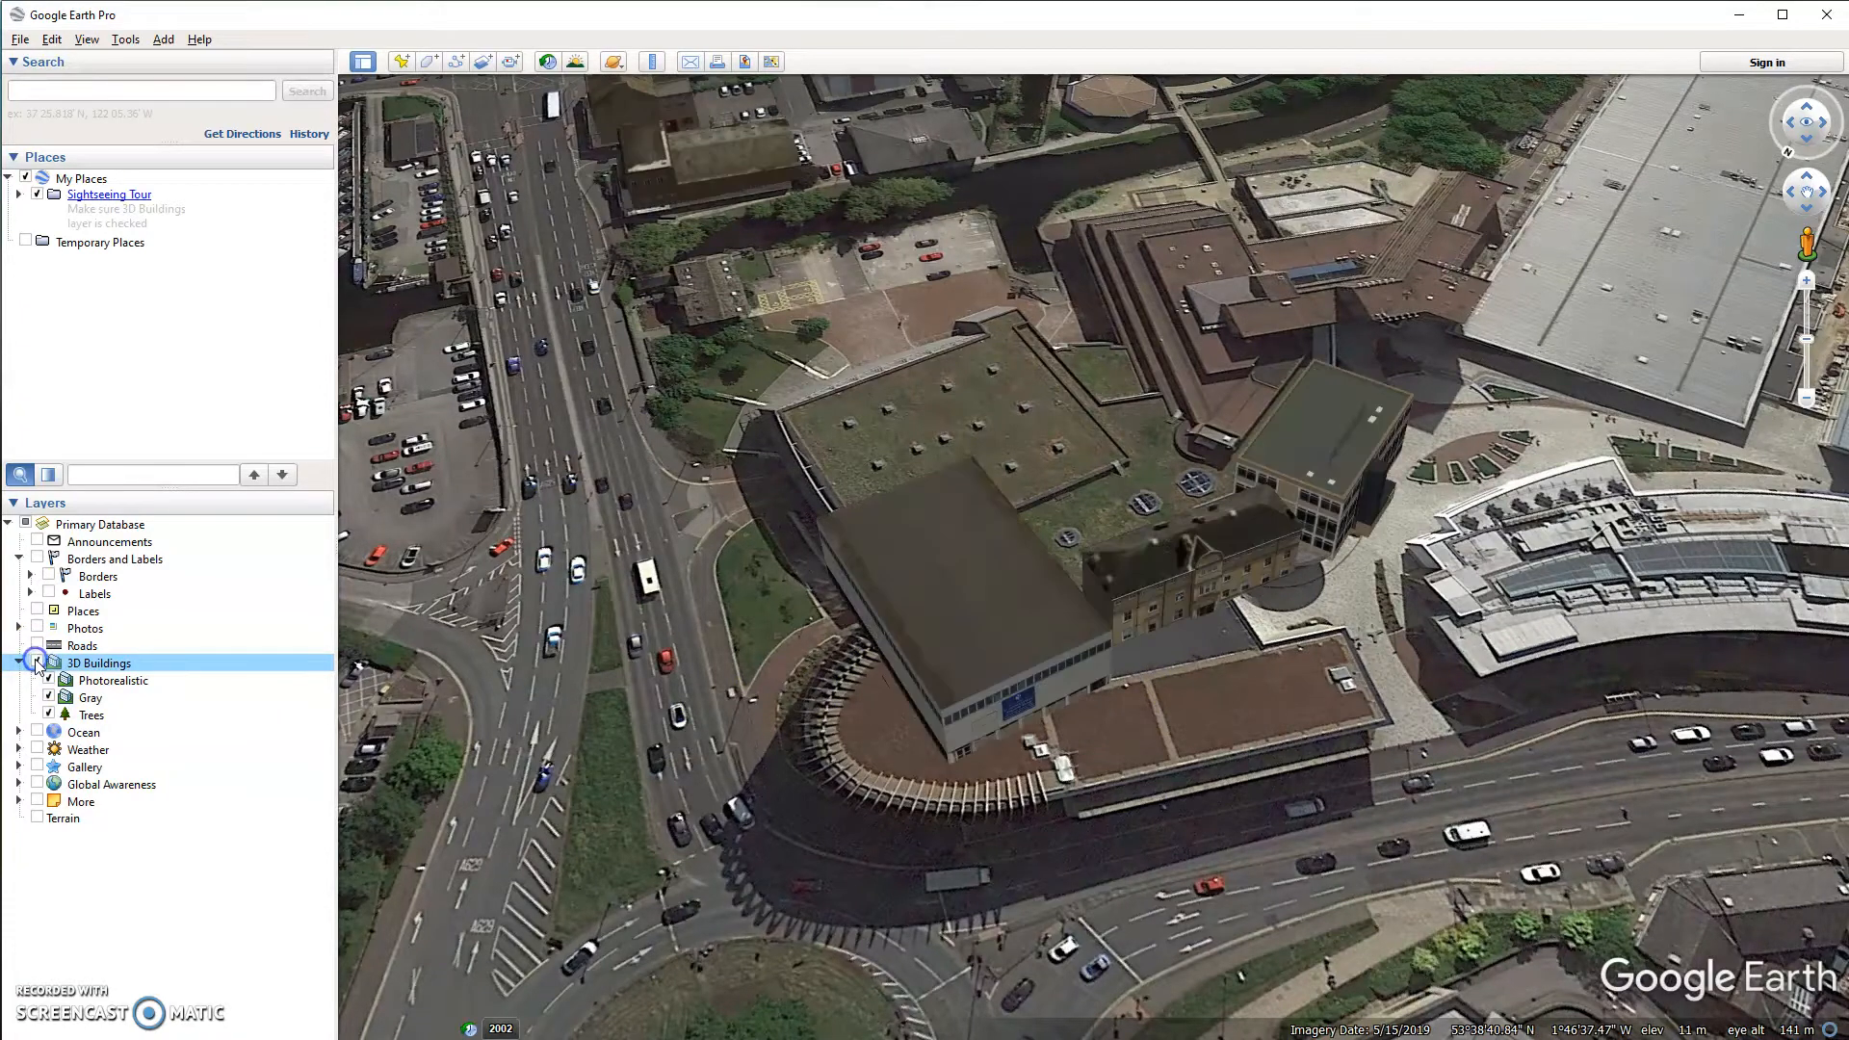
Examine the facades of the 3D buildings beside the roundabout from a close, low-tilted view.
middle_click_drag(1249, 634, 1066, 700)
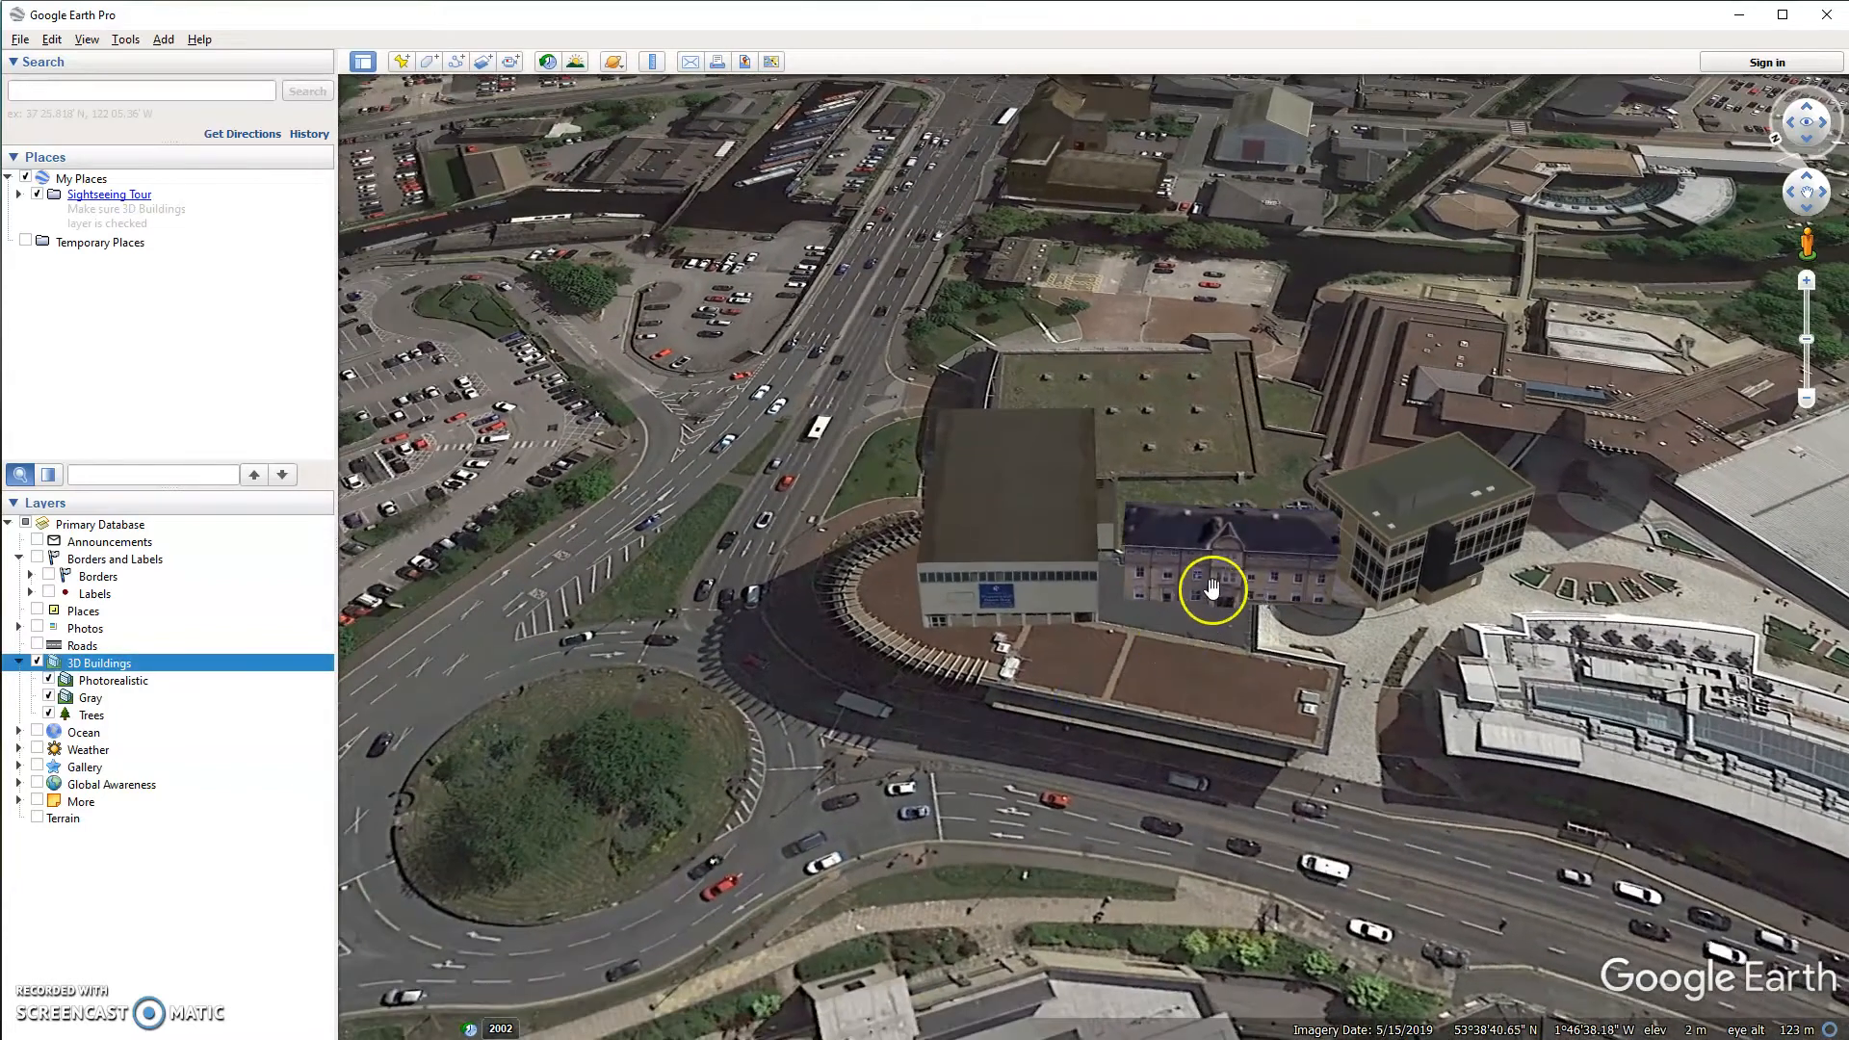
double_click(1211, 591)
left_click_drag(1242, 604, 1164, 689)
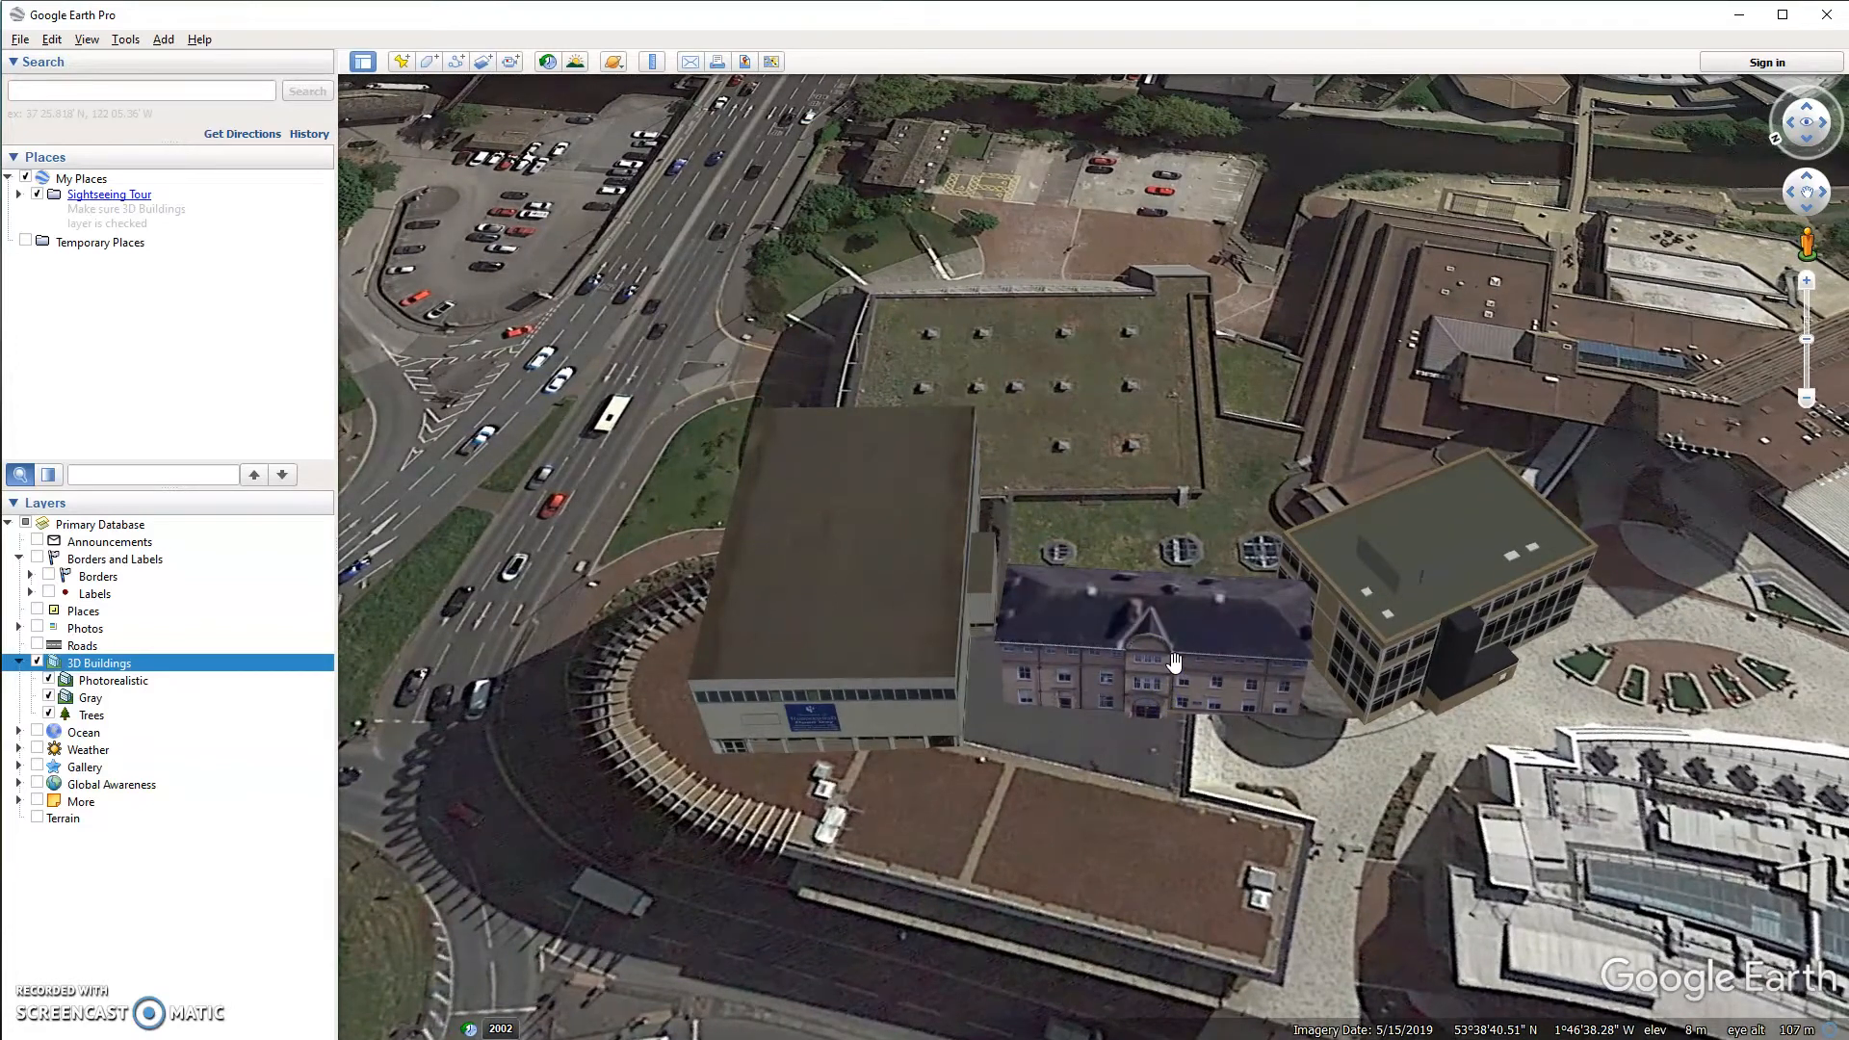
scroll(1174, 663, "up", 5)
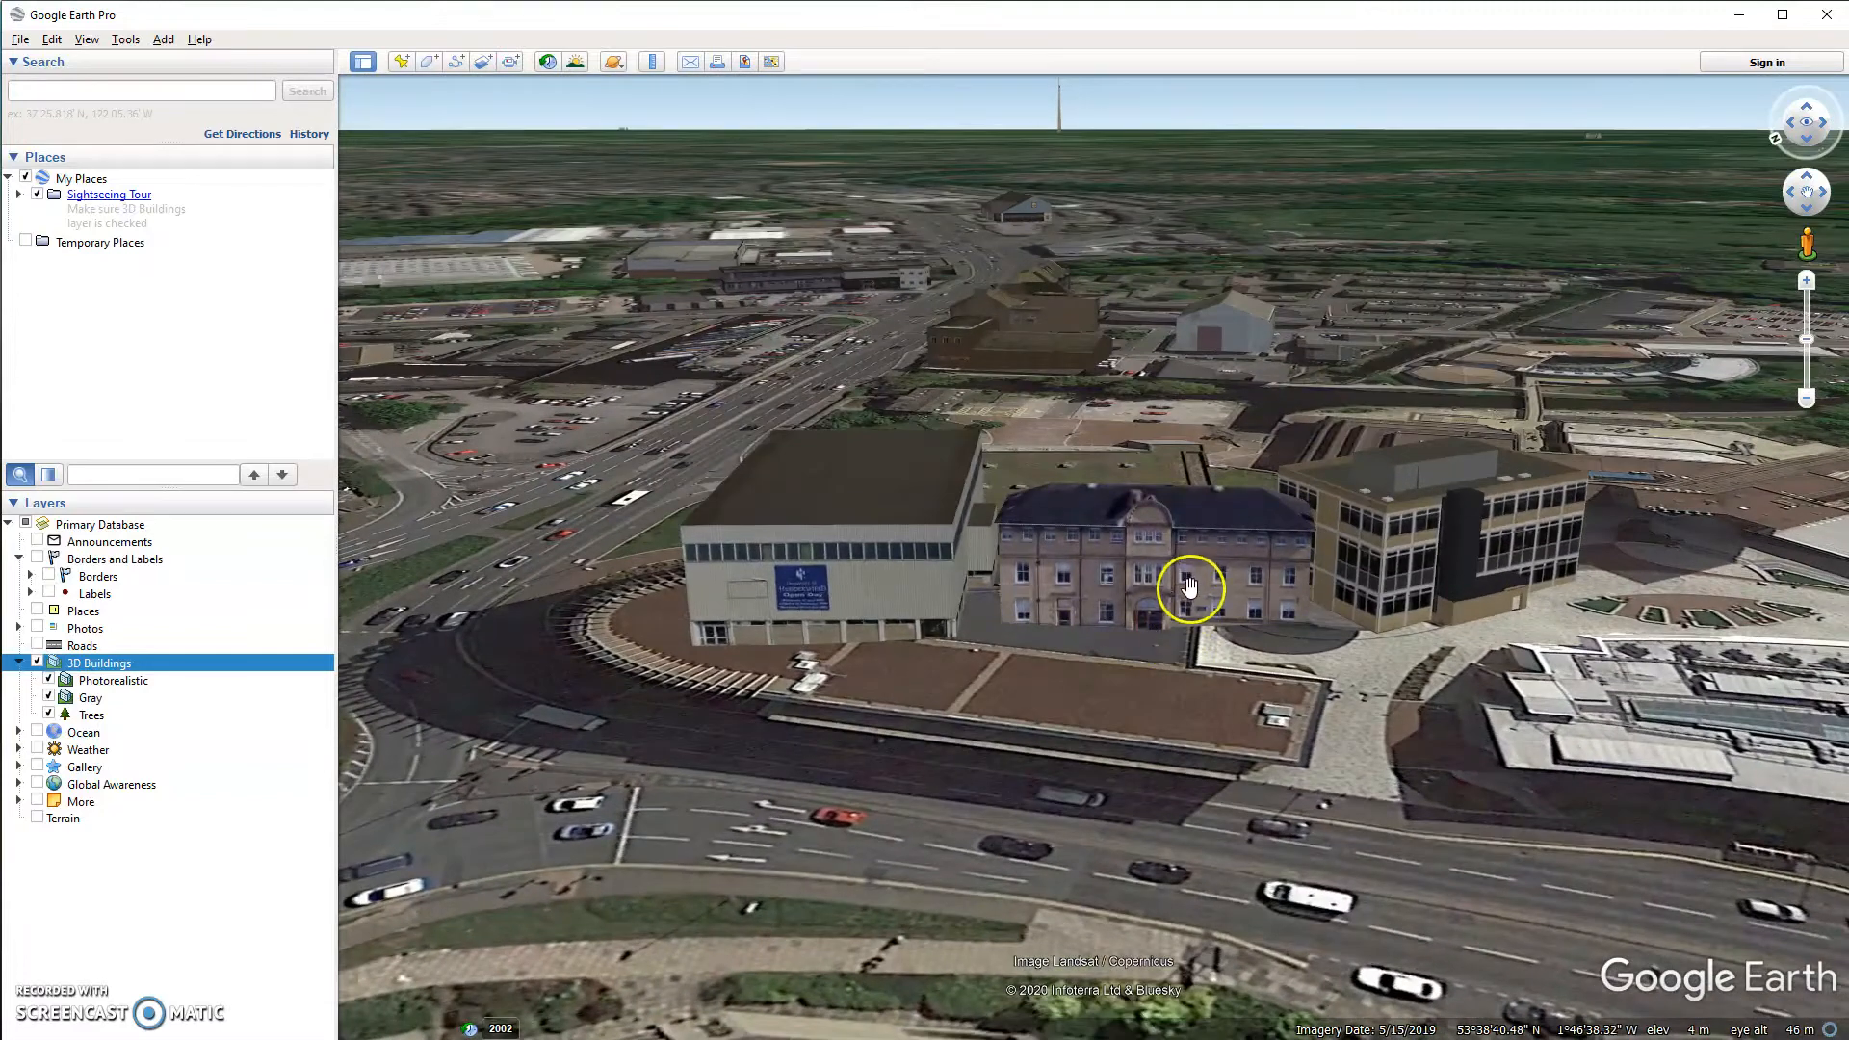
left_click_drag(1190, 588, 1182, 692)
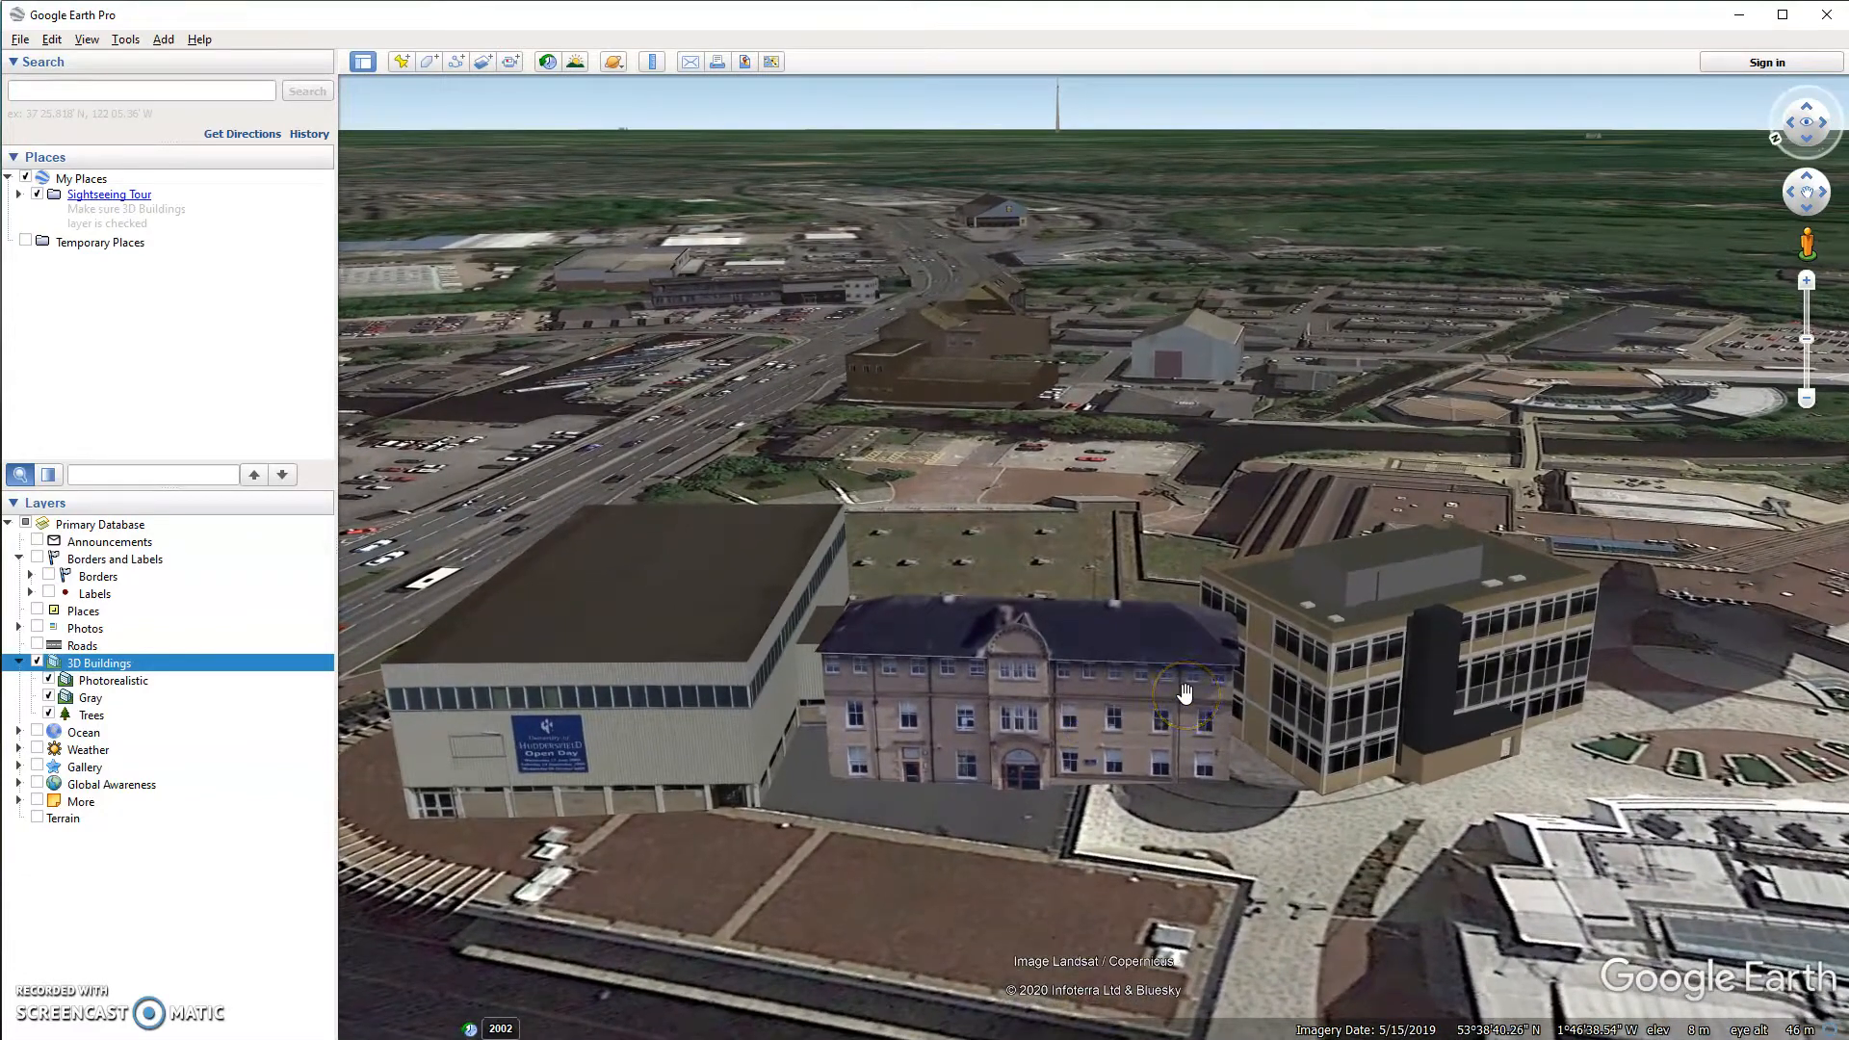
left_click_drag(1448, 711, 1334, 752)
View the wider 3D town centre from different directions and return to the triangular-roofed building by the canal.
scroll(1250, 743, "down", 5)
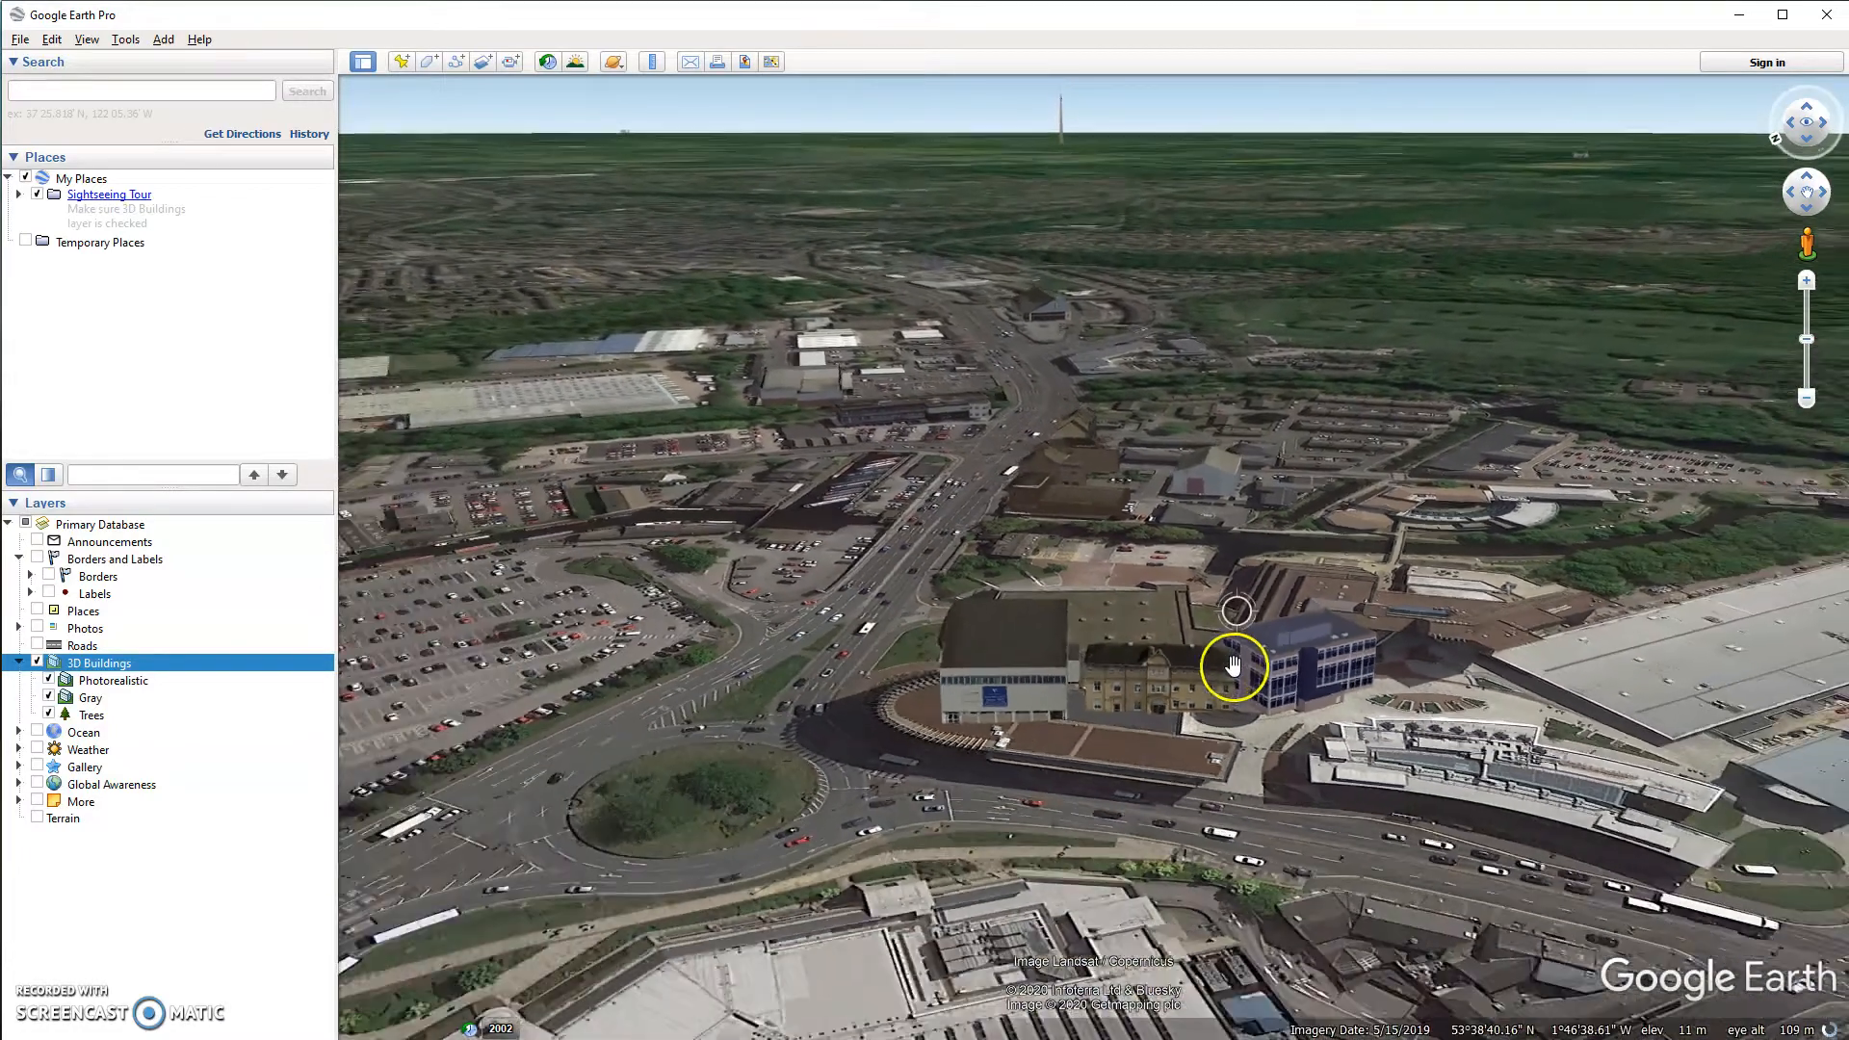
mouse_move(1233, 664)
middle_mouse_down()
mouse_move(1436, 743)
mouse_move(1066, 722)
mouse_move(1213, 688)
middle_mouse_up()
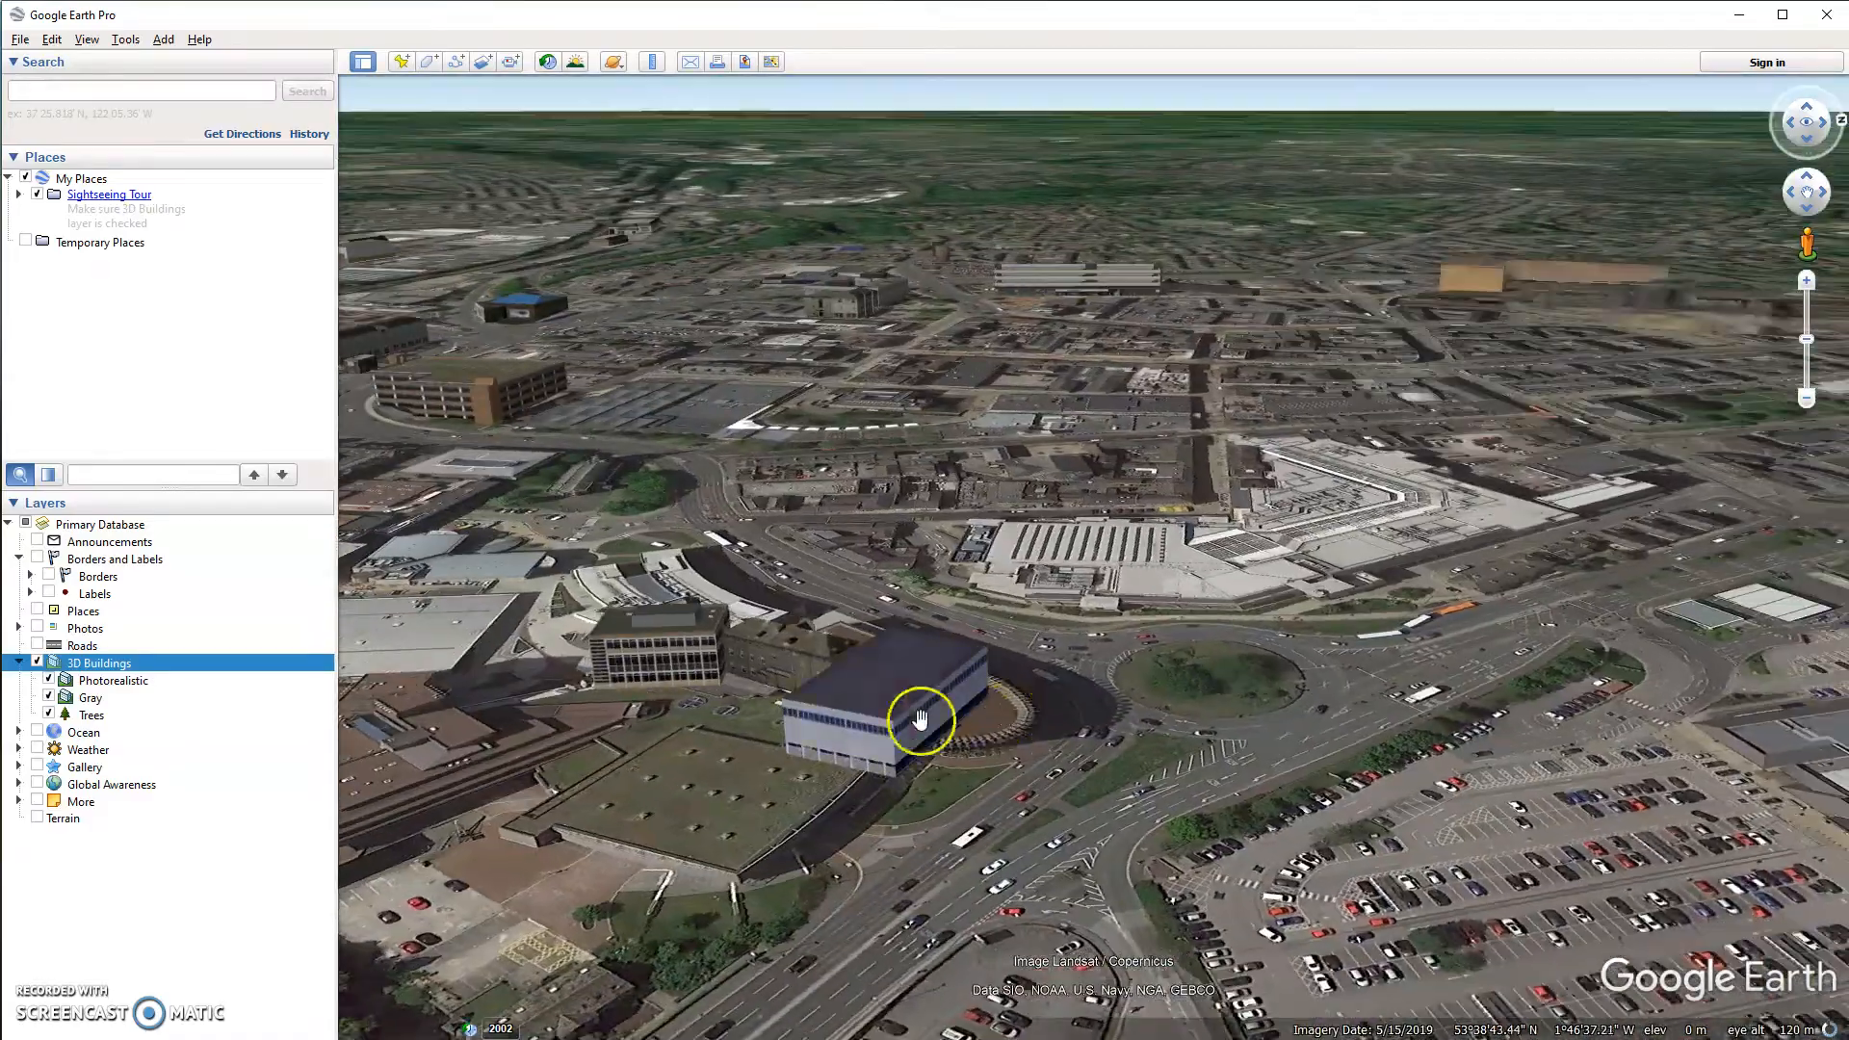
middle_click_drag(817, 693, 1130, 668)
left_click_drag(751, 805, 1100, 576)
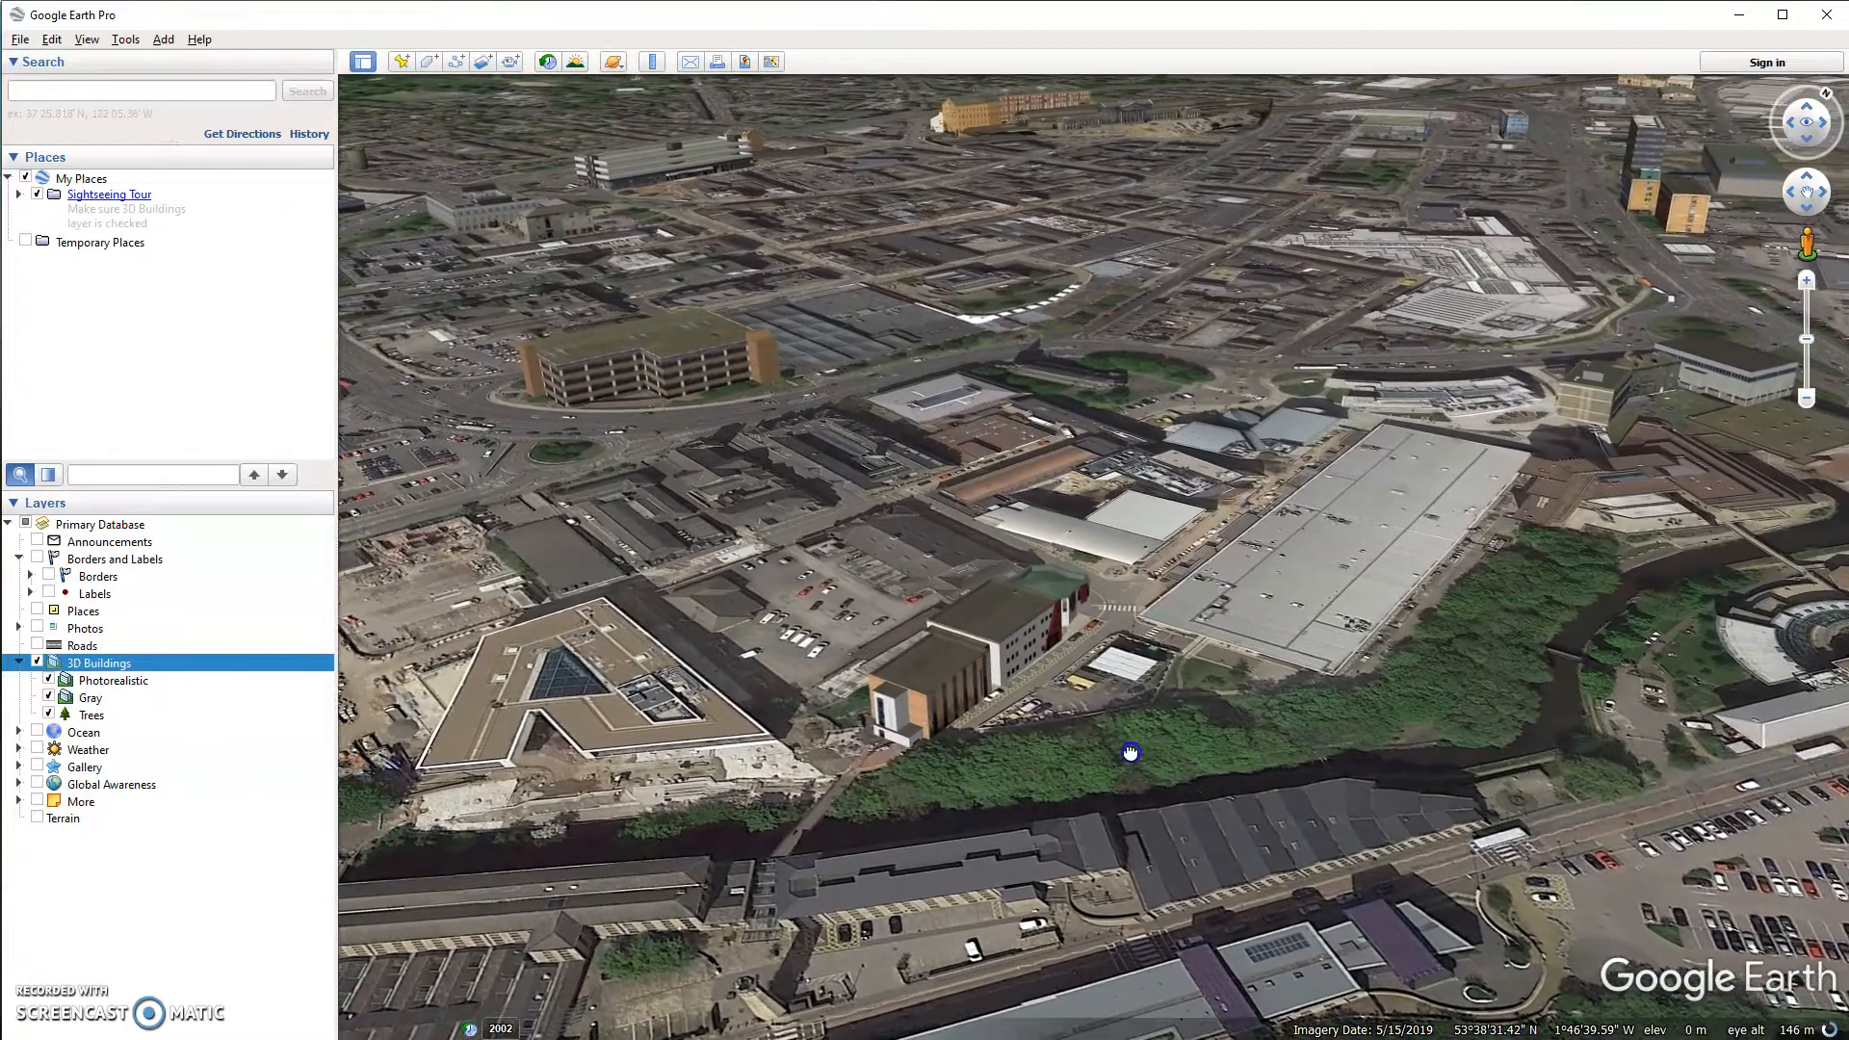
left_click_drag(953, 730, 1003, 713)
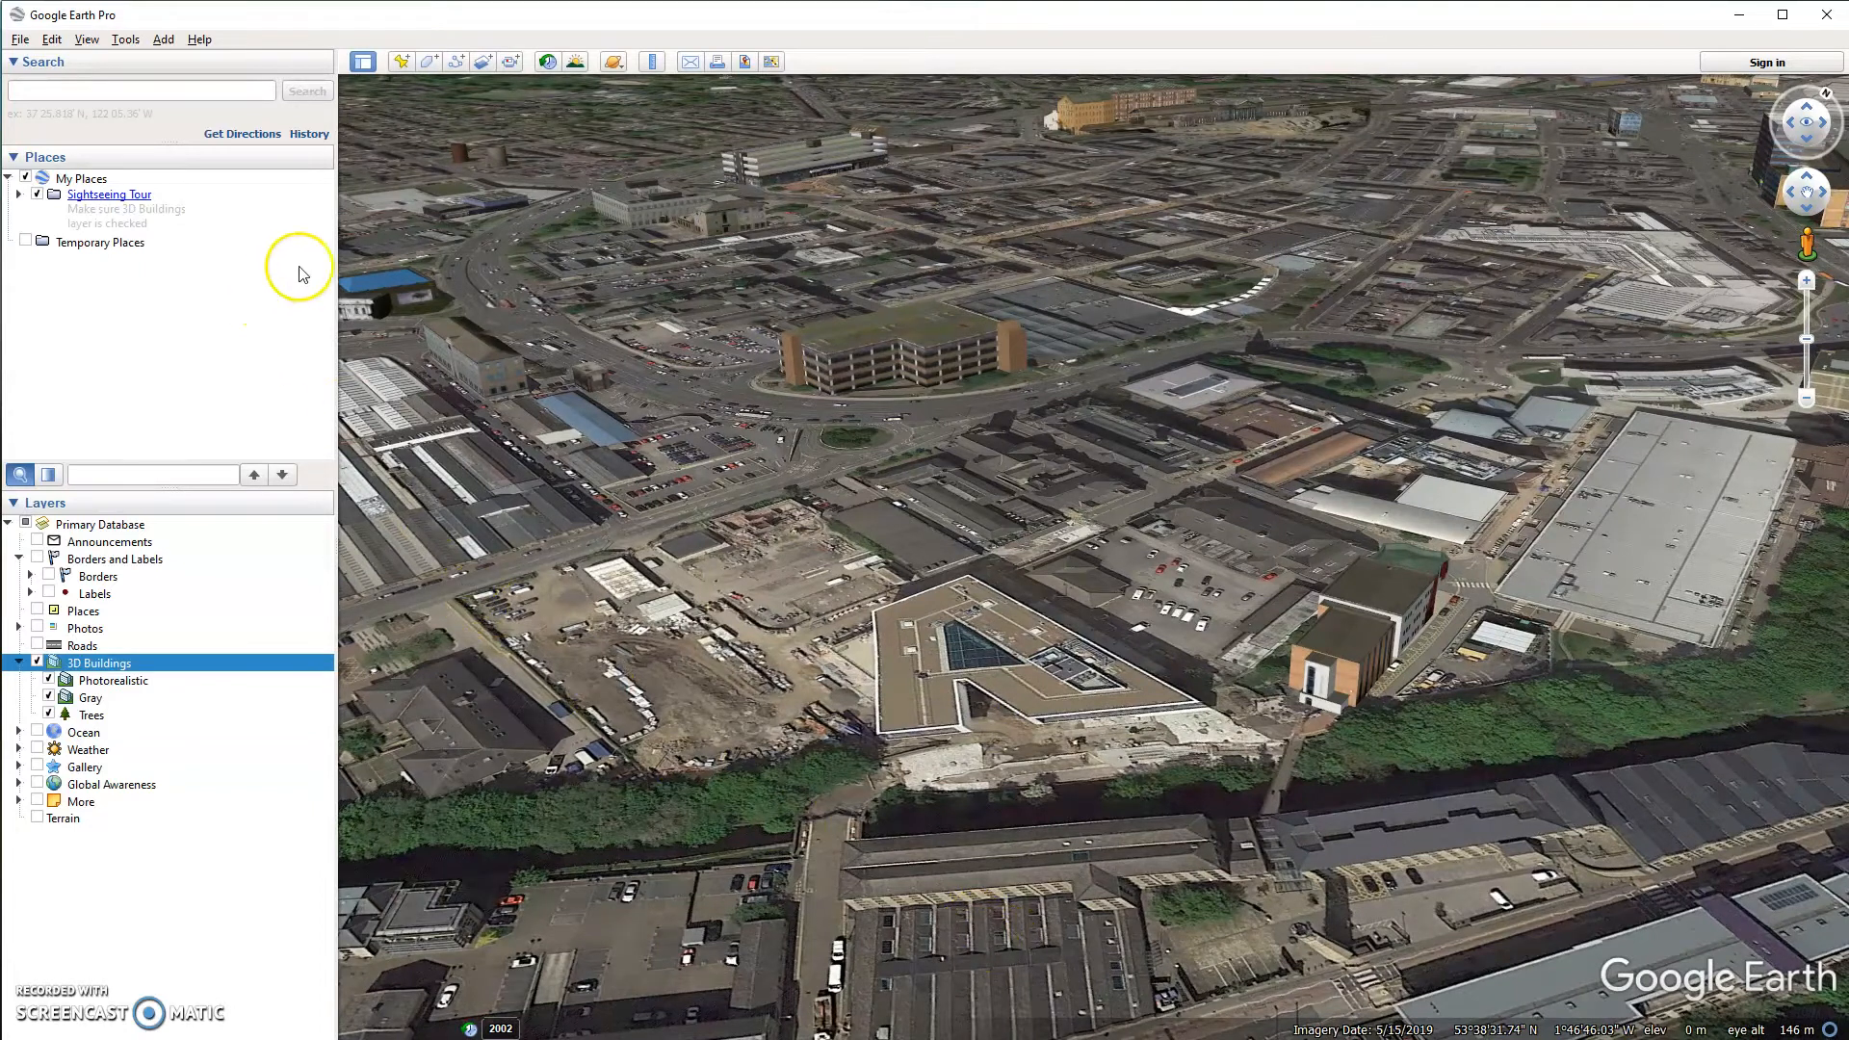
Turn on historical imagery and move the canal area back through 4/19/2018, 6/5/2016 and 9/28/2011 to 12/31/2002.
left_click(549, 64)
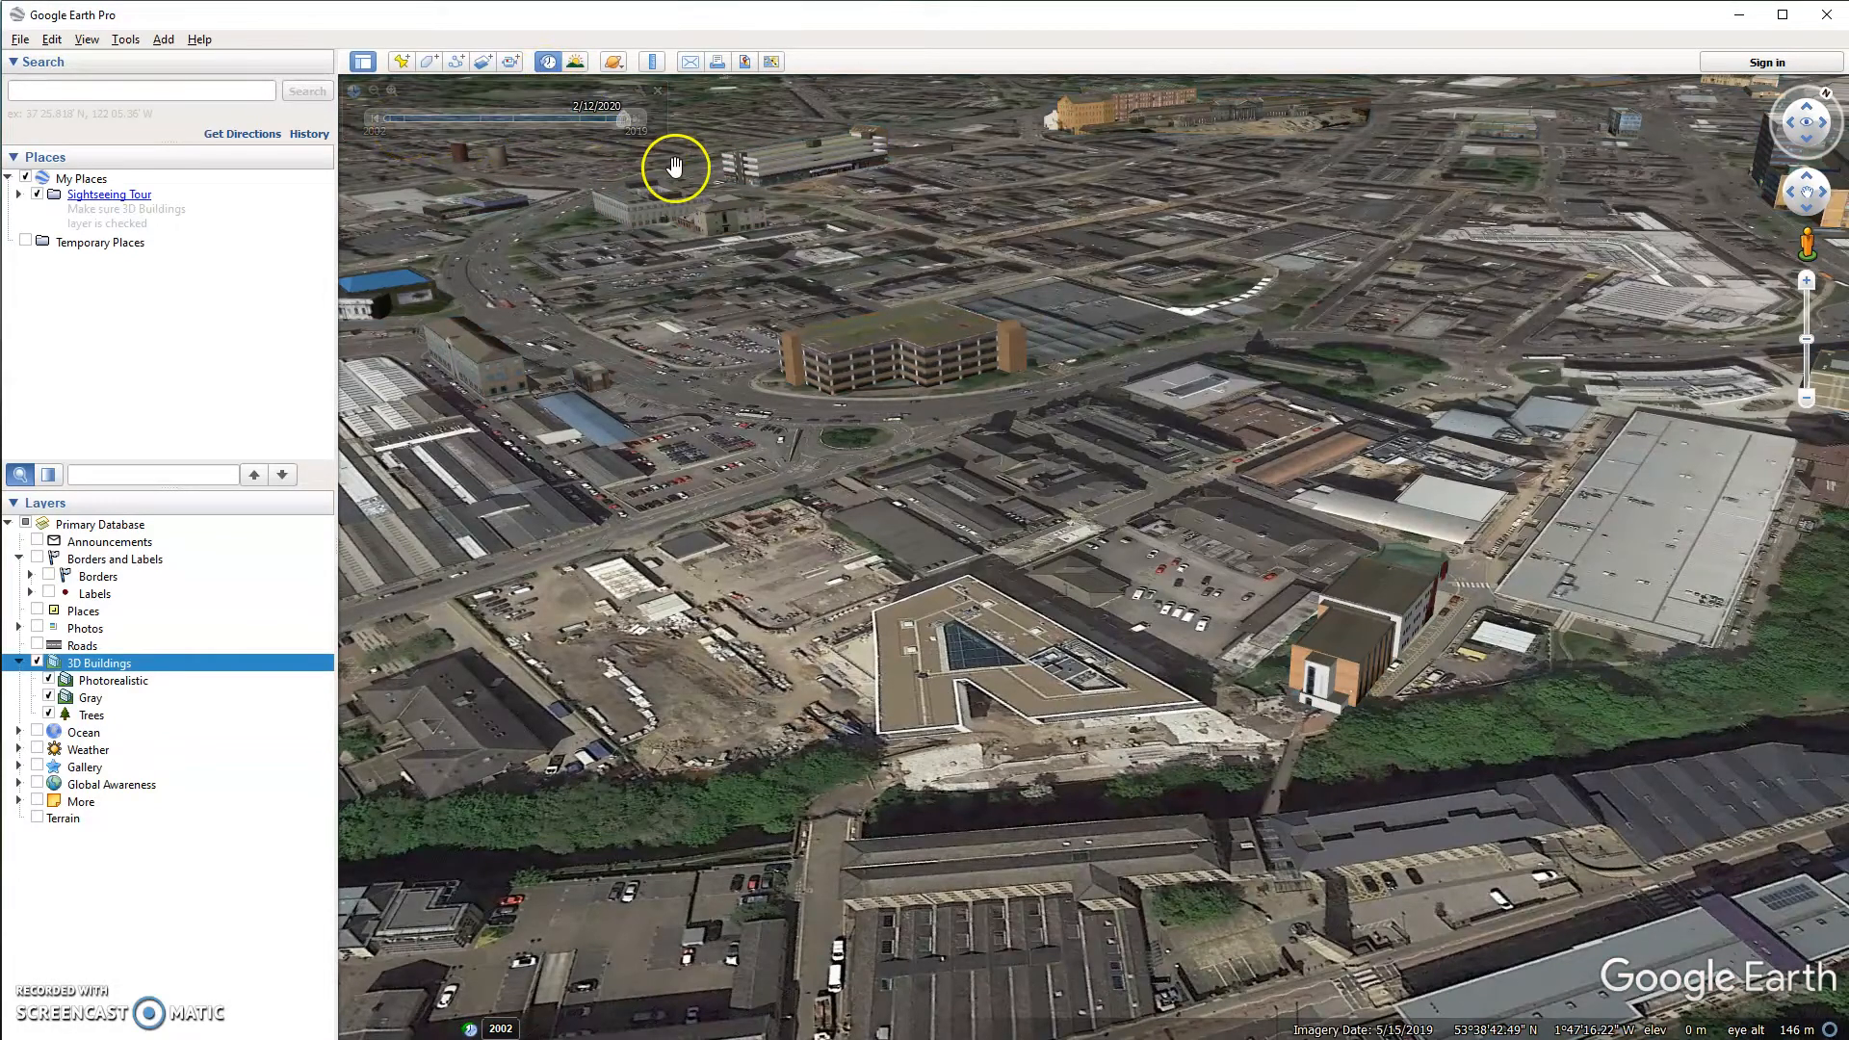
left_click_drag(626, 119, 609, 117)
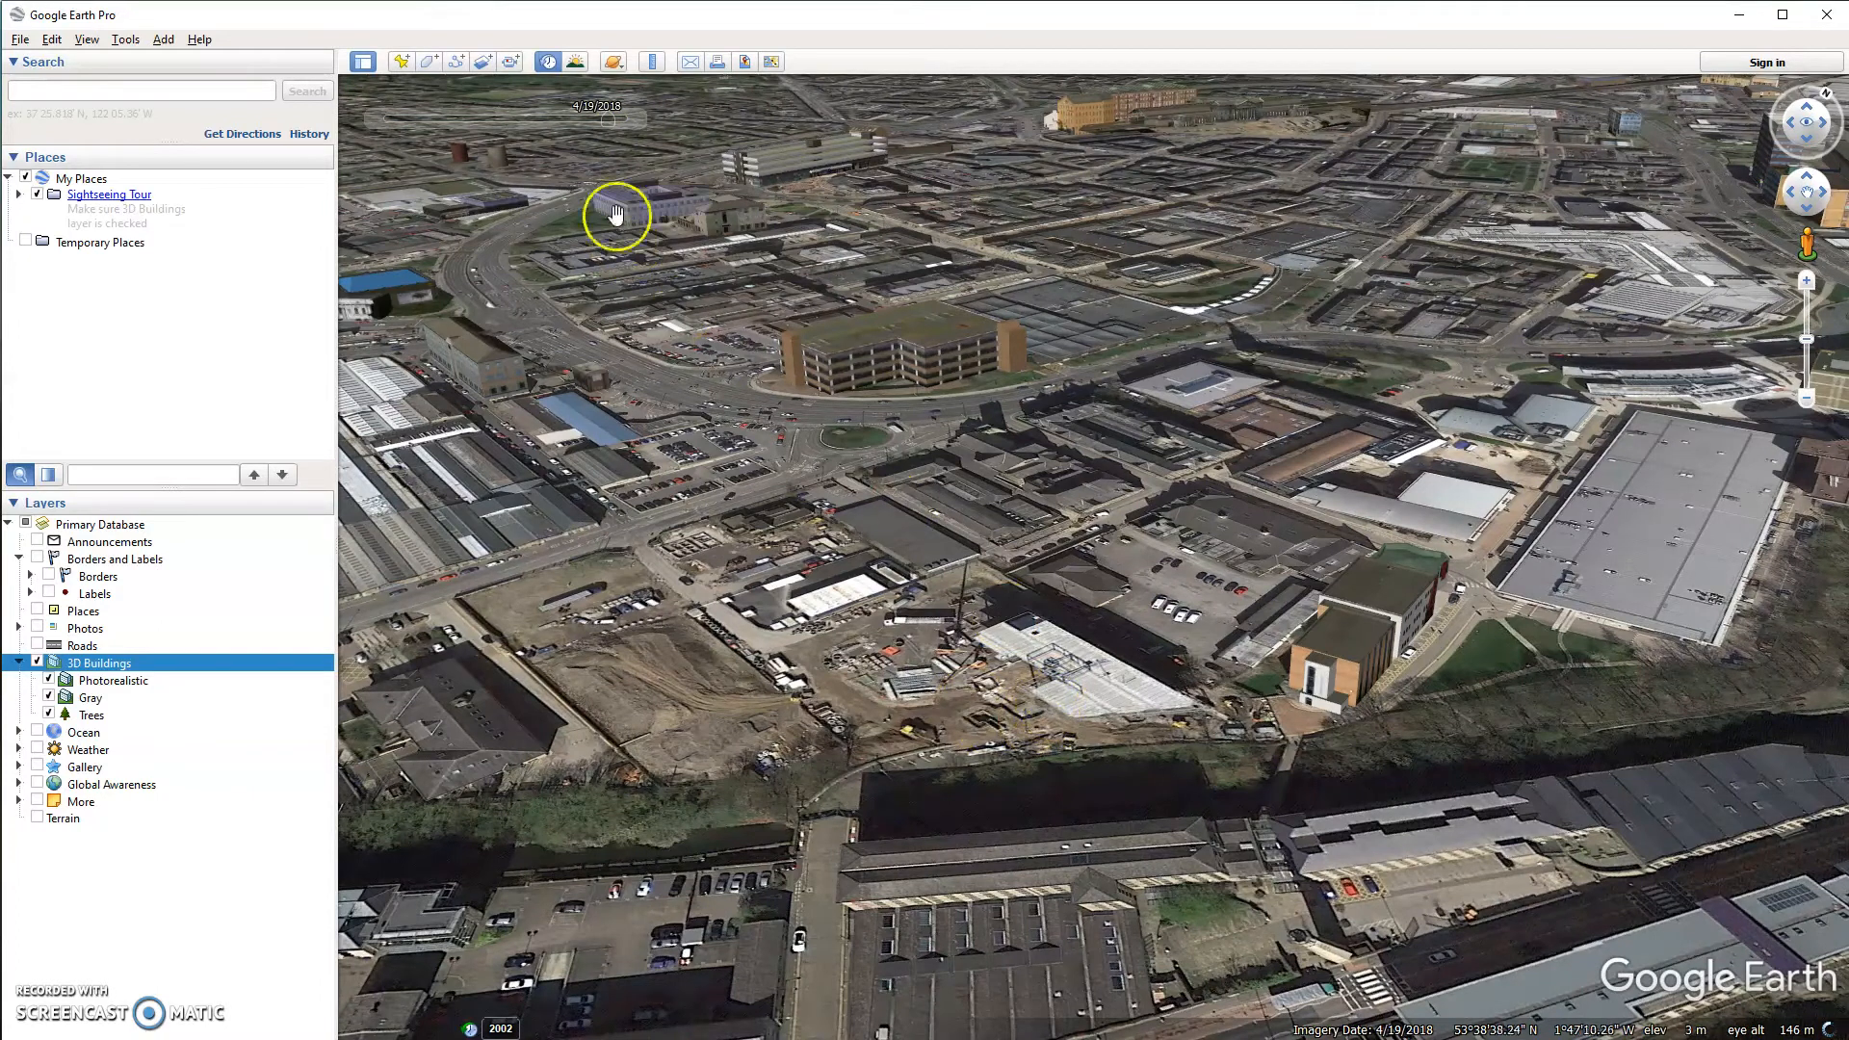
left_click_drag(604, 120, 580, 131)
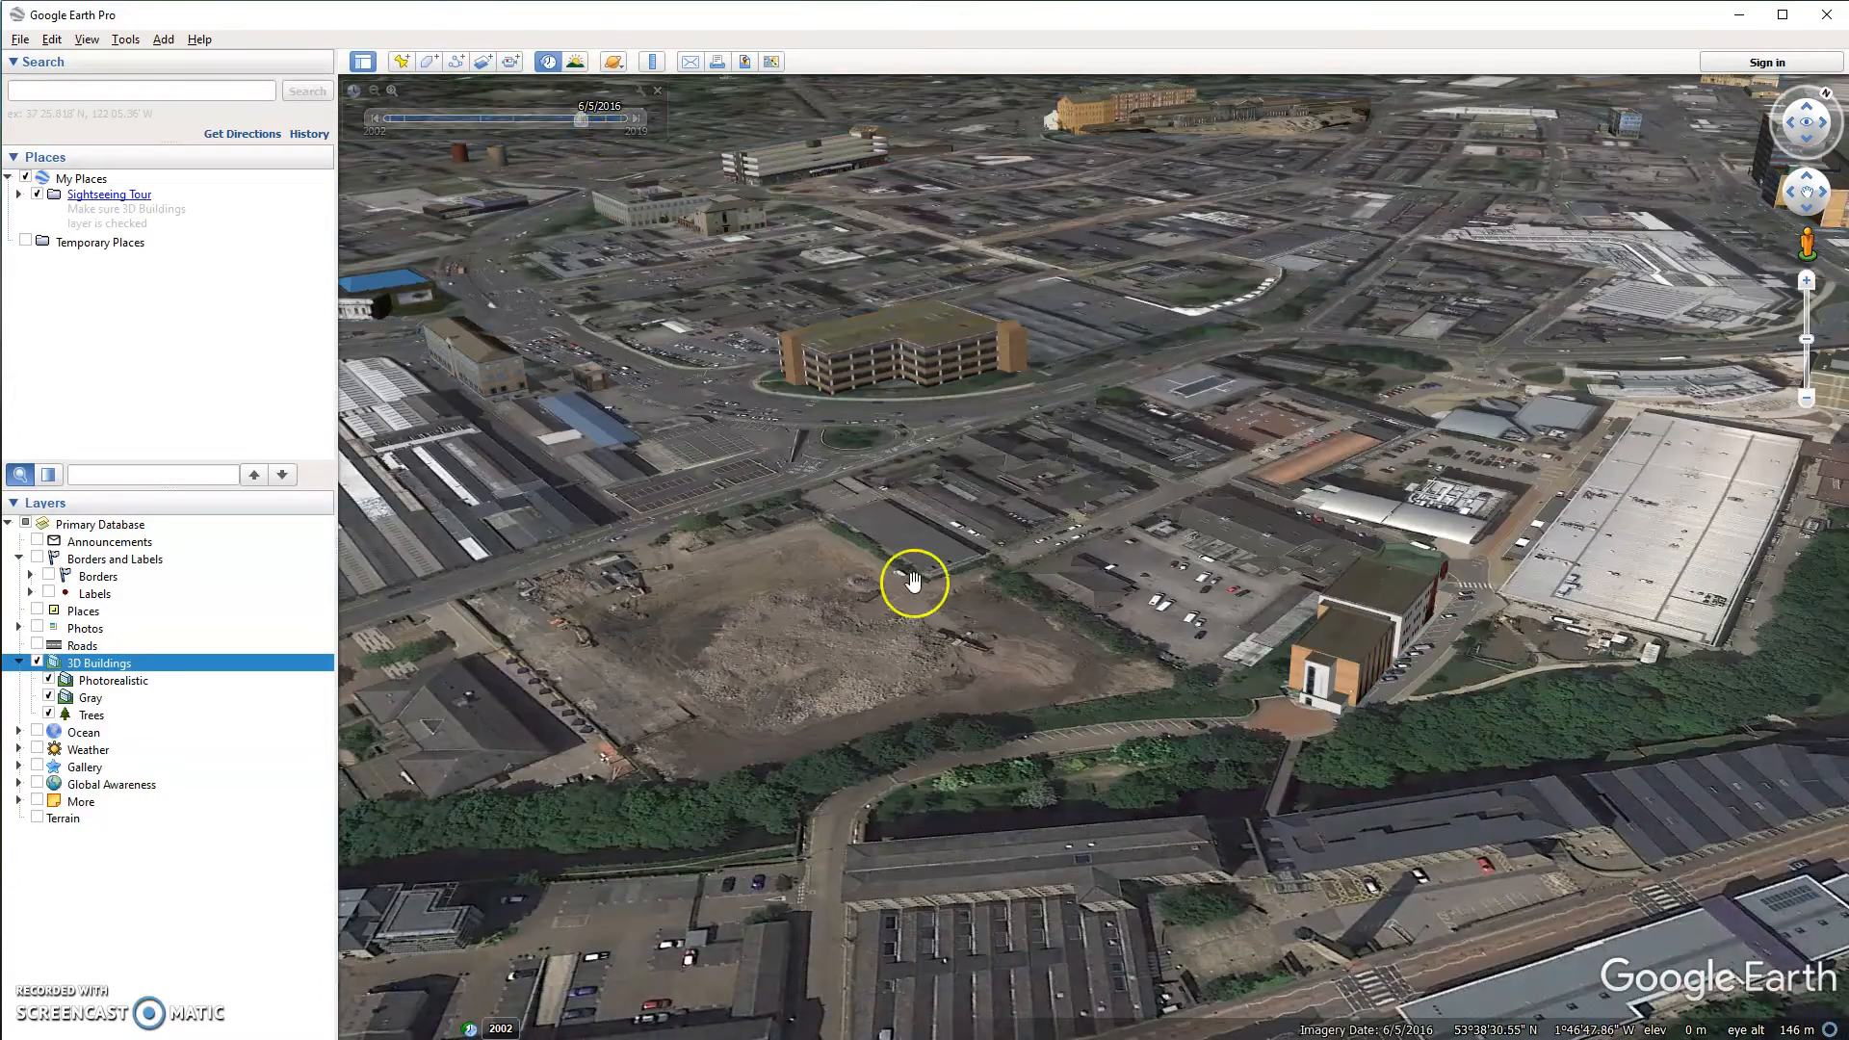
mouse_move(580, 124)
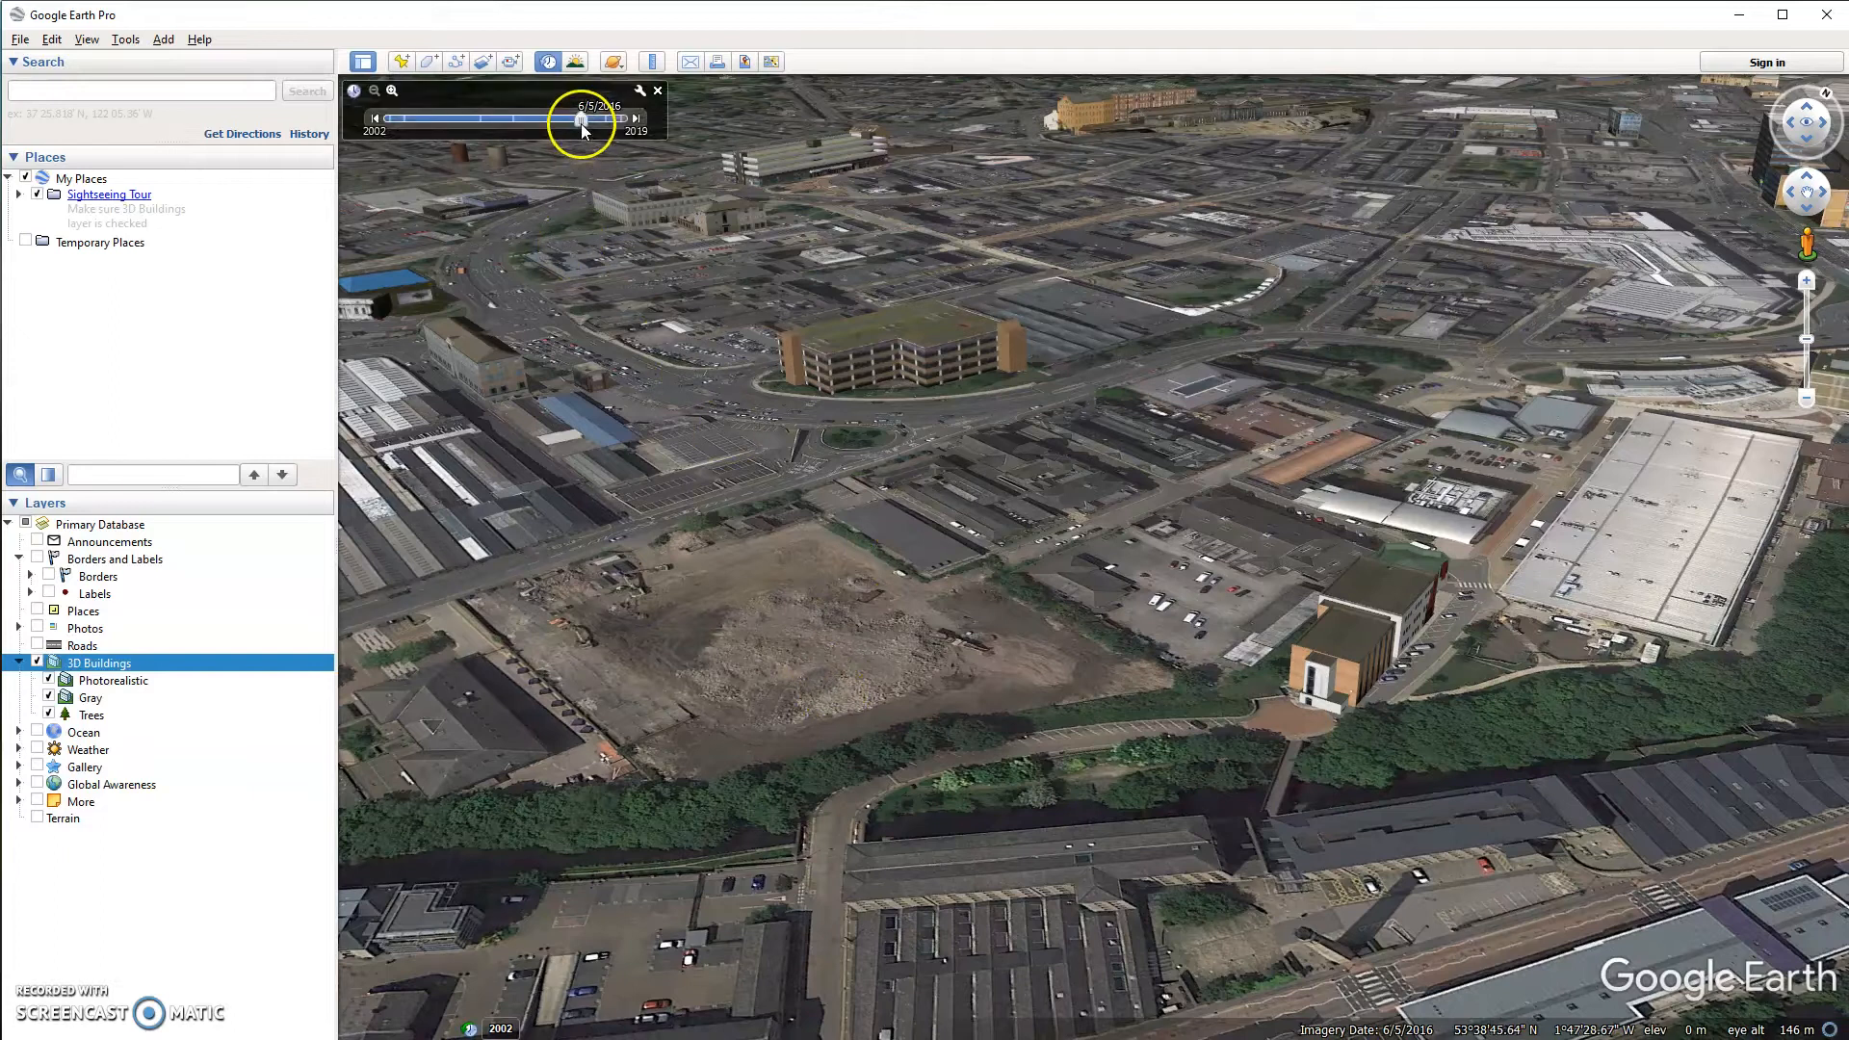
left_click_drag(581, 124, 506, 125)
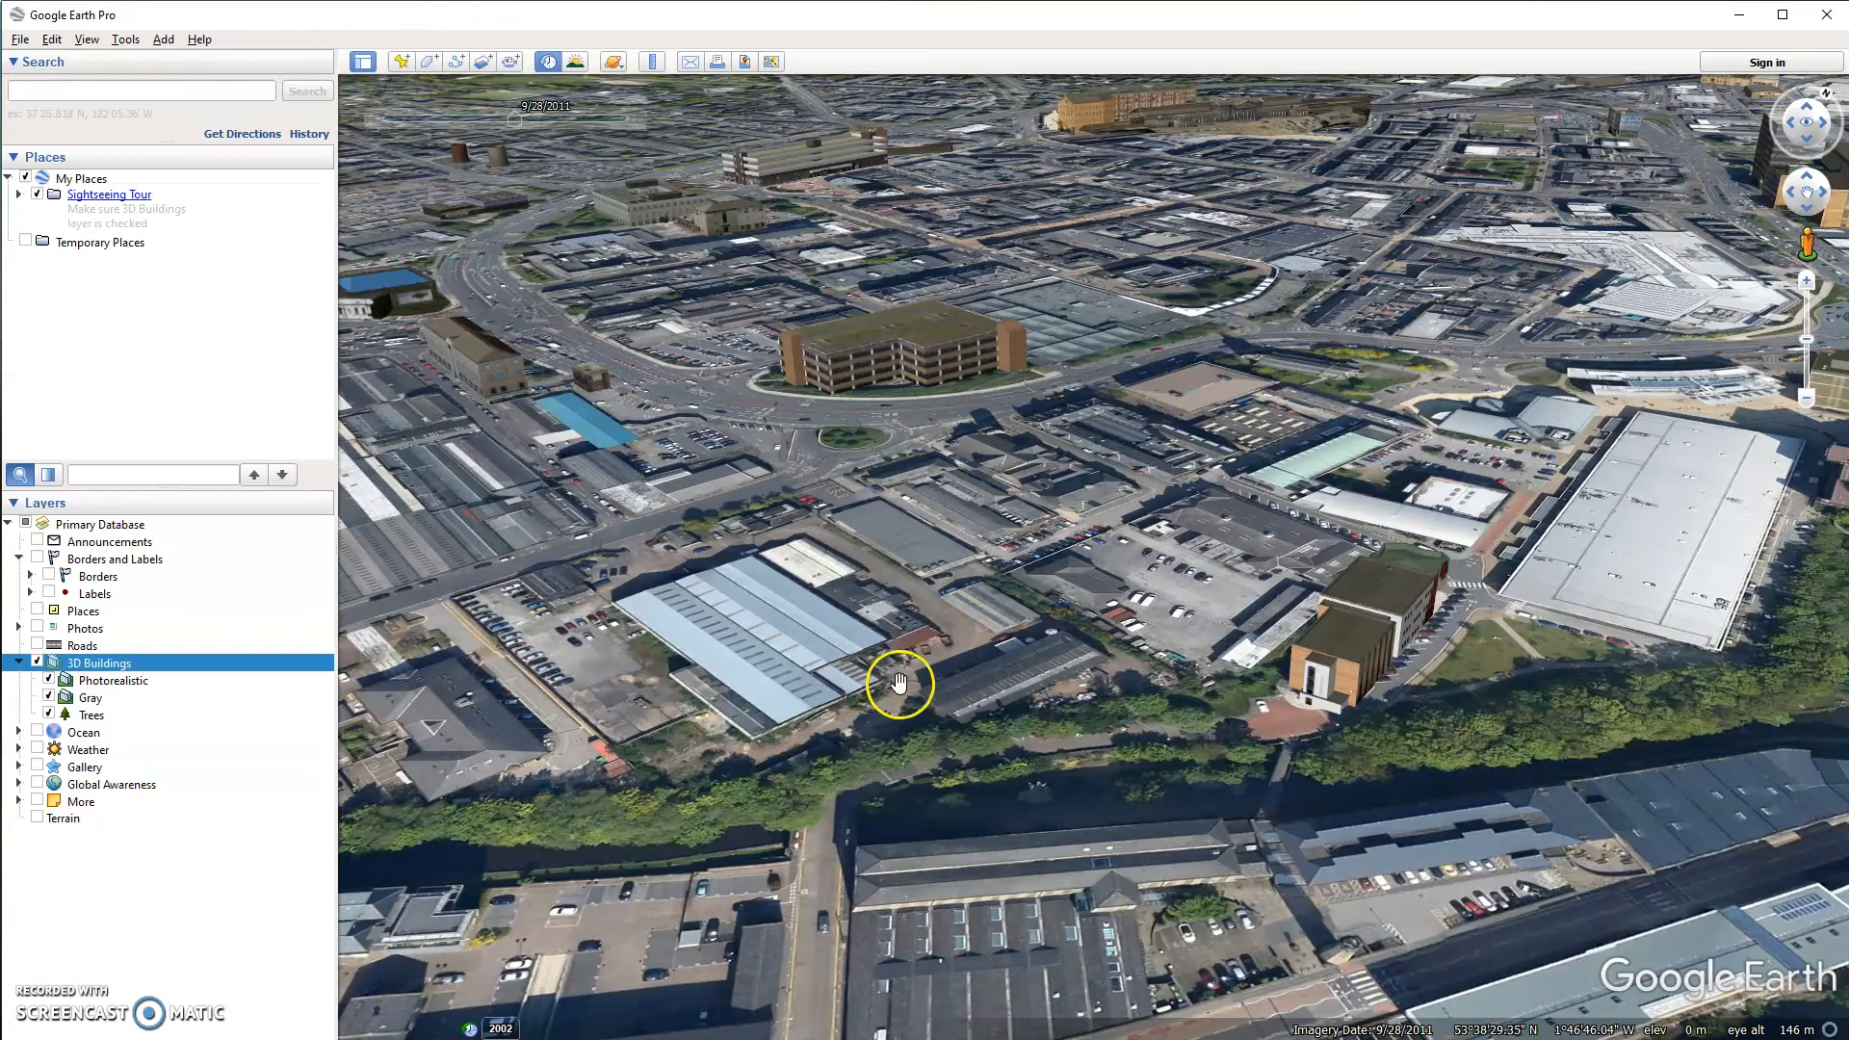
mouse_move(522, 124)
left_click_drag(516, 125, 388, 123)
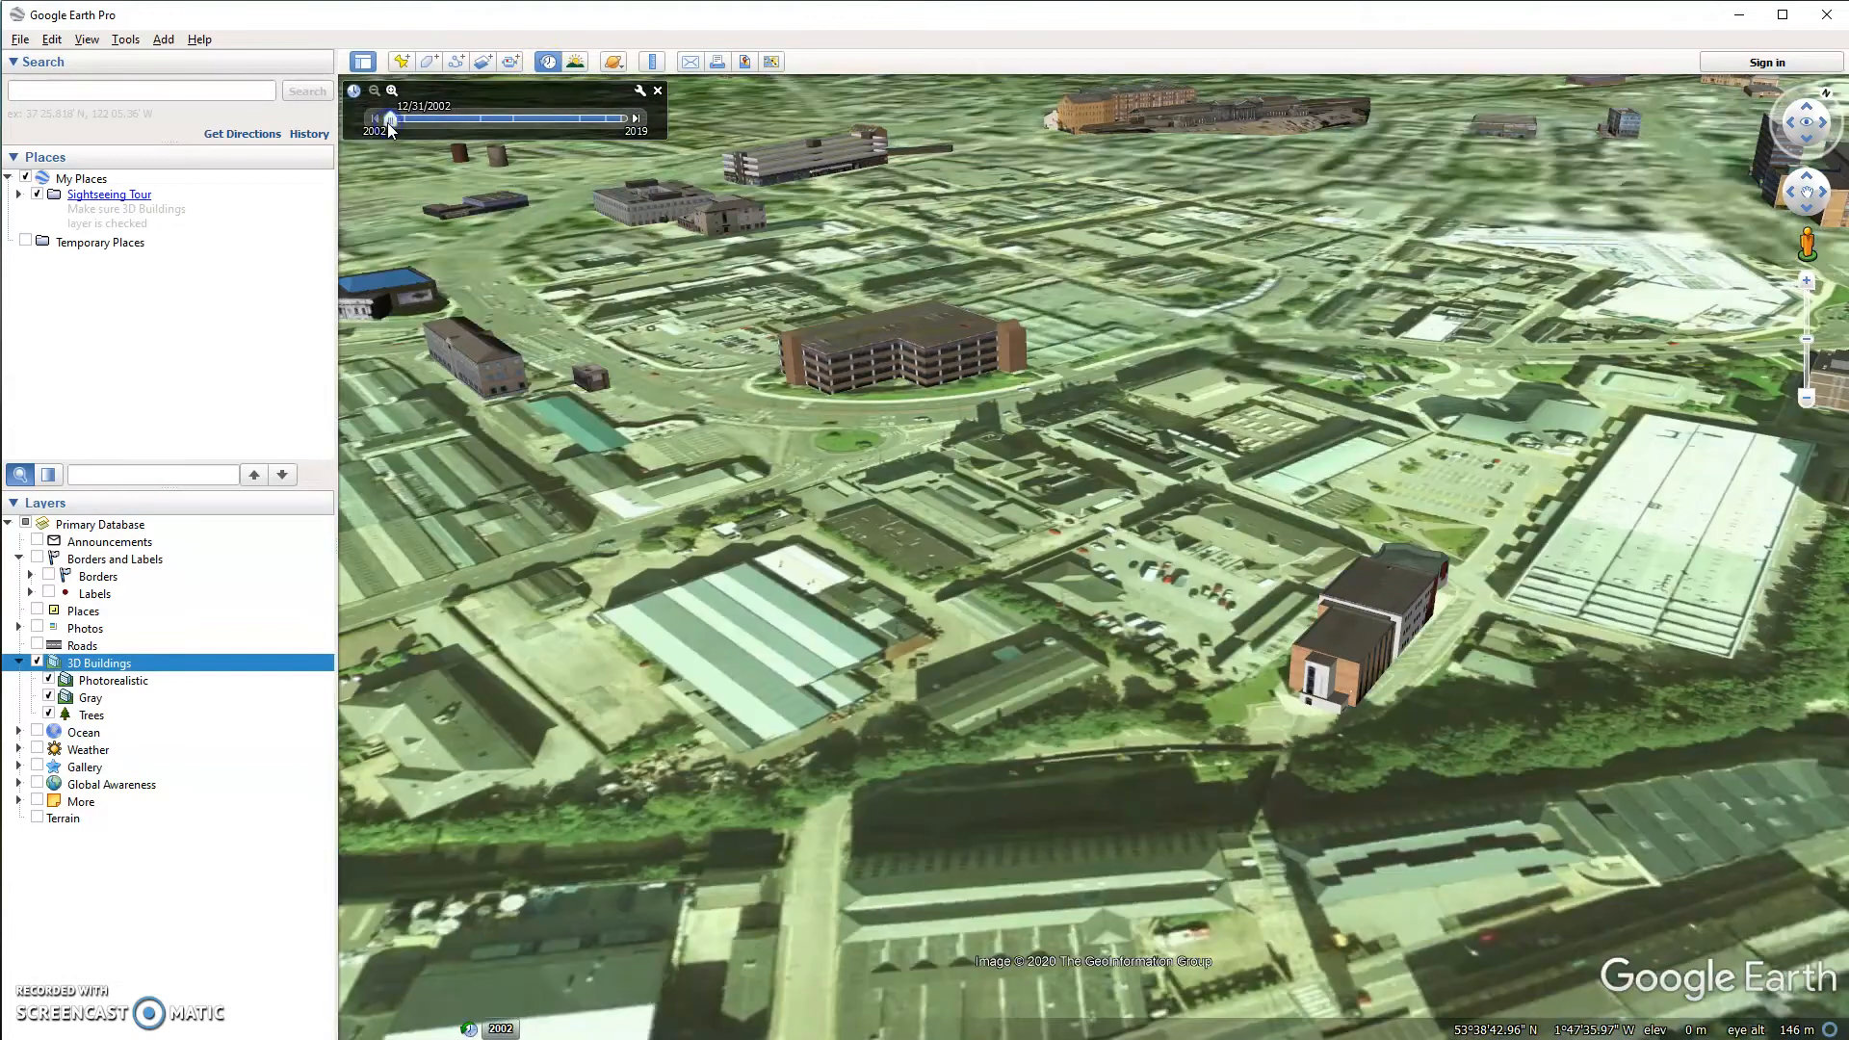
Turn off the 3D Buildings layer and examine the 2002 imagery of the site beside the canal.
left_click(37, 662)
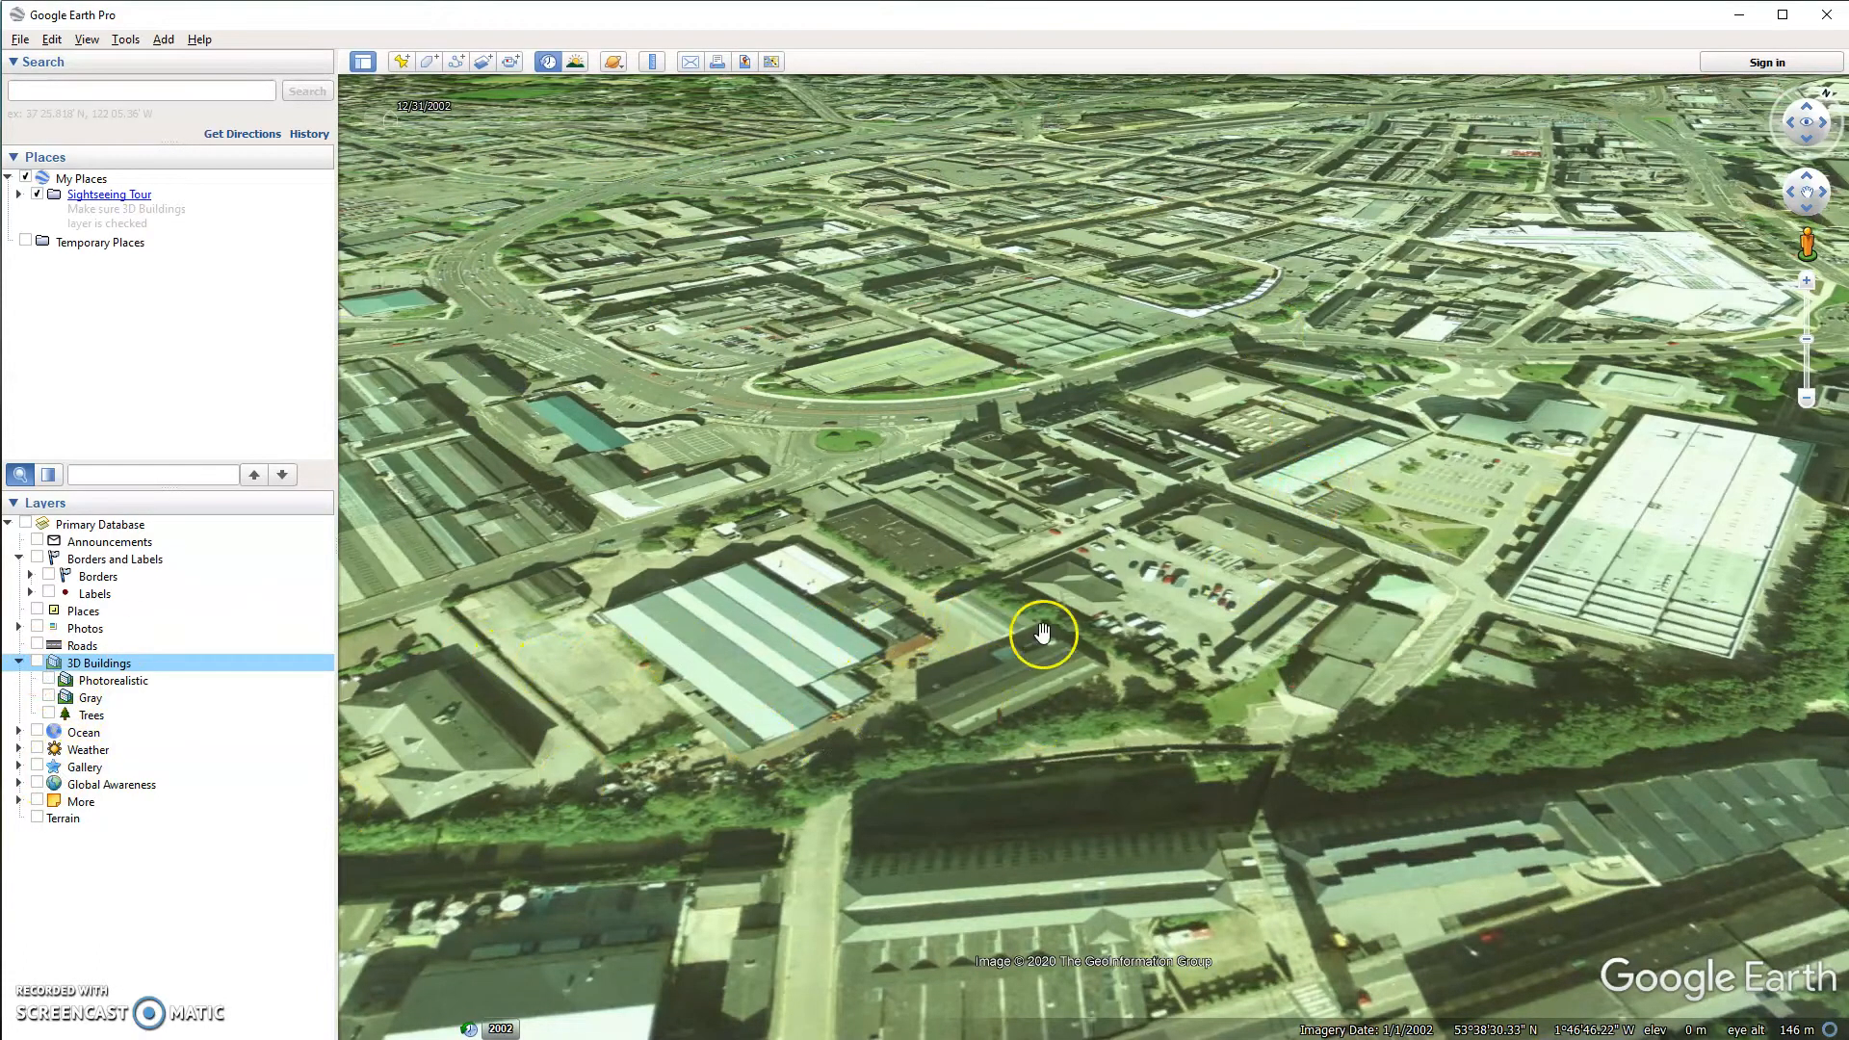
scroll(1048, 637, "up", 1)
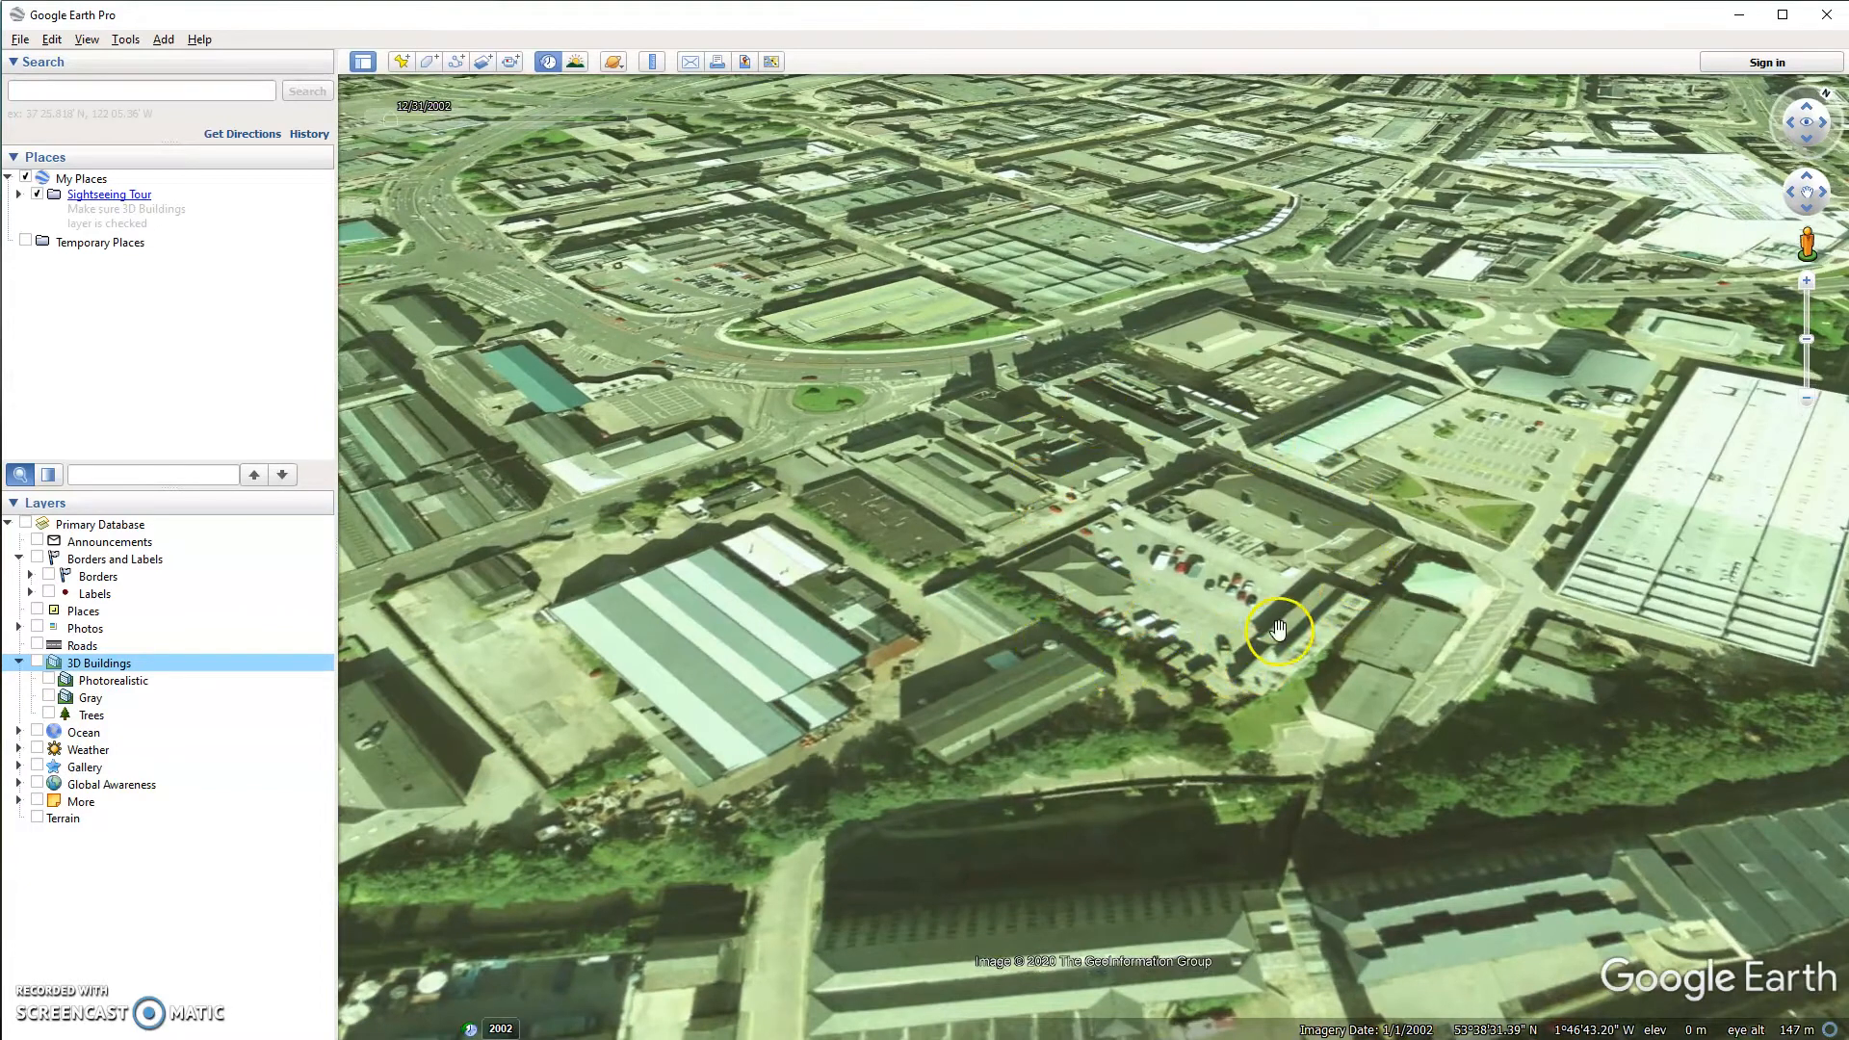
left_click_drag(1227, 627, 1129, 545)
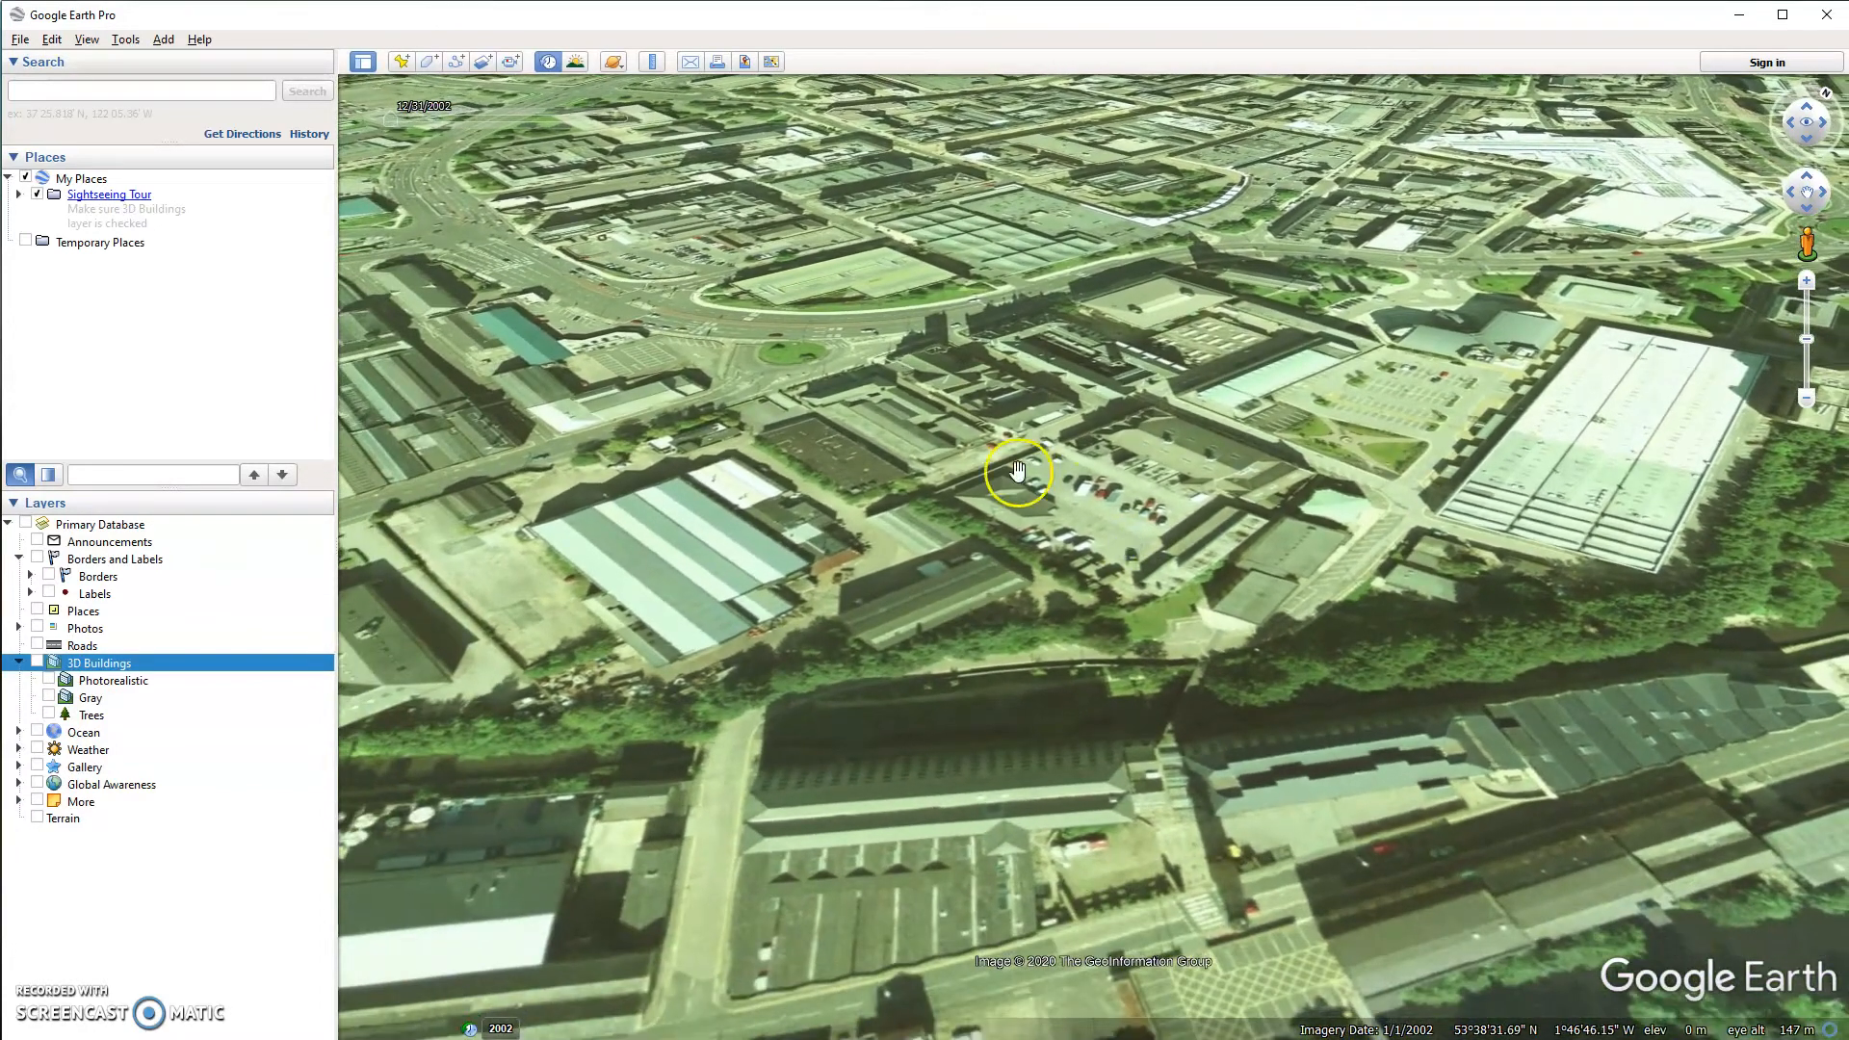
Turn on the sunlight view and show the available Earth, Sky, Mars and Moon choices.
mouse_move(414, 116)
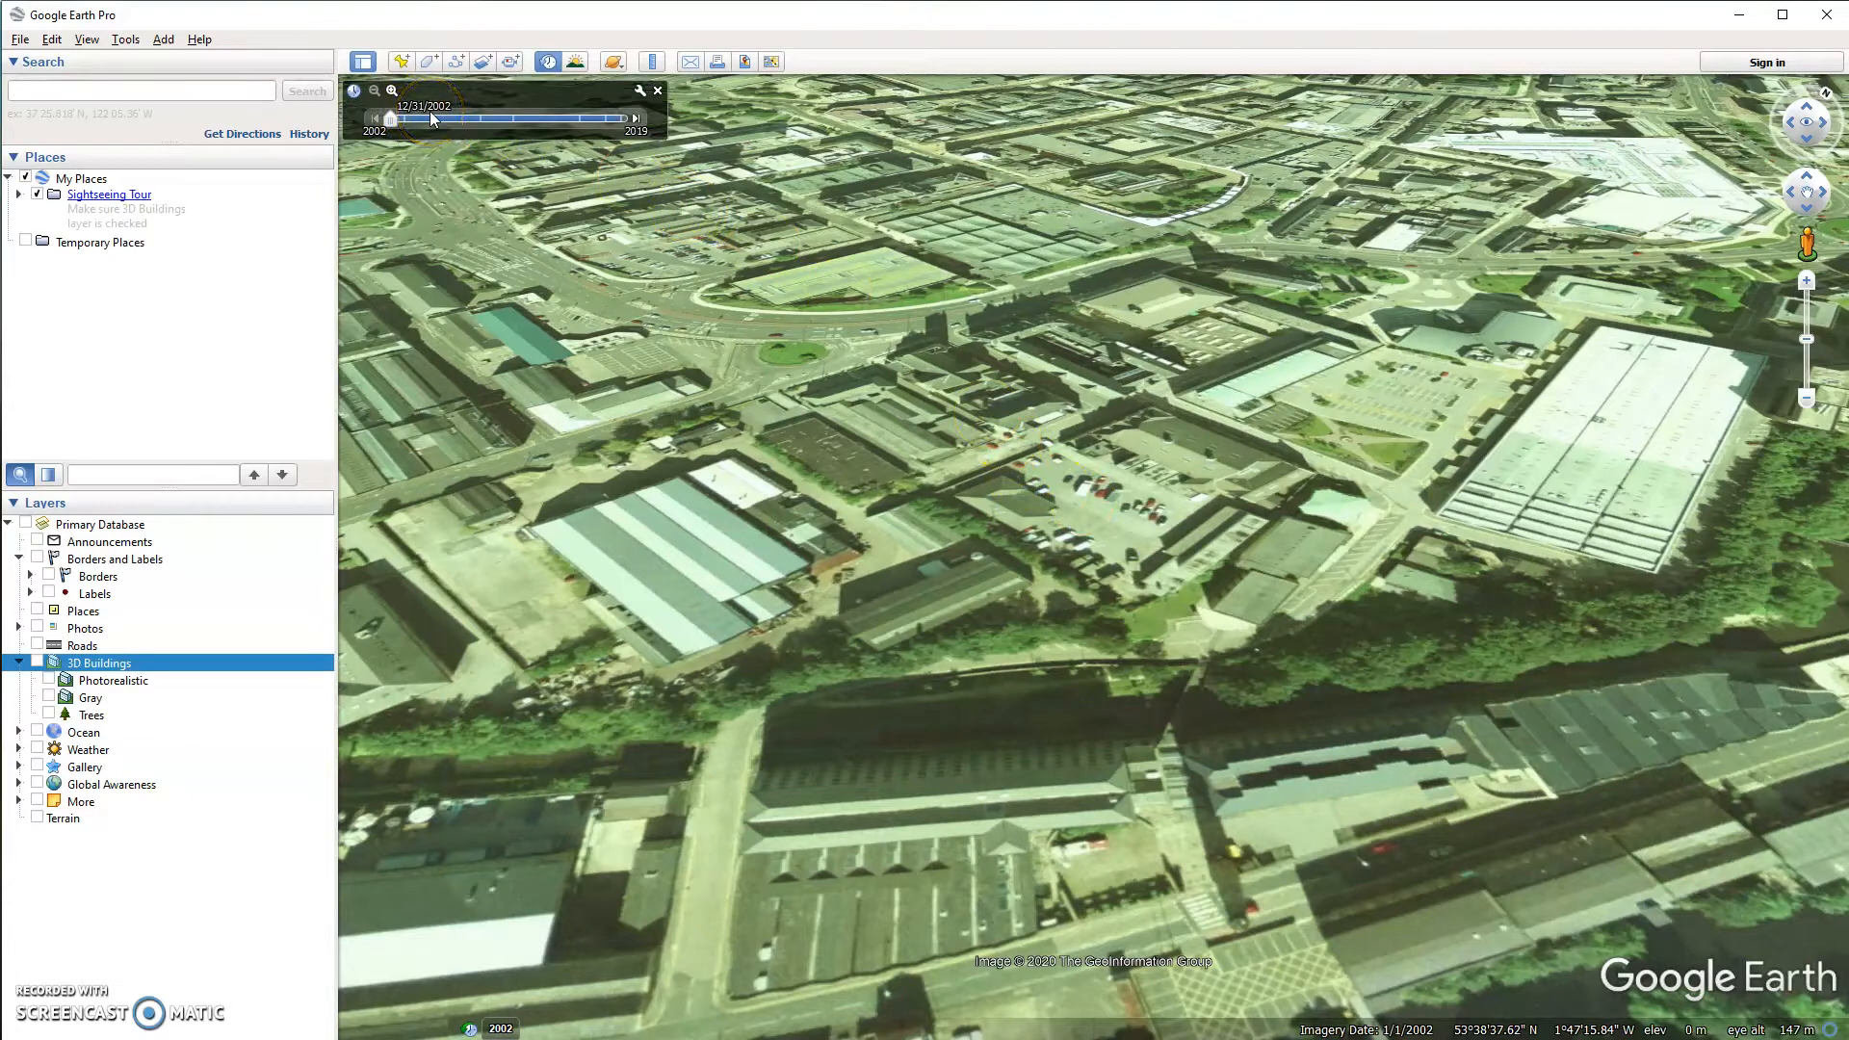
left_click(576, 64)
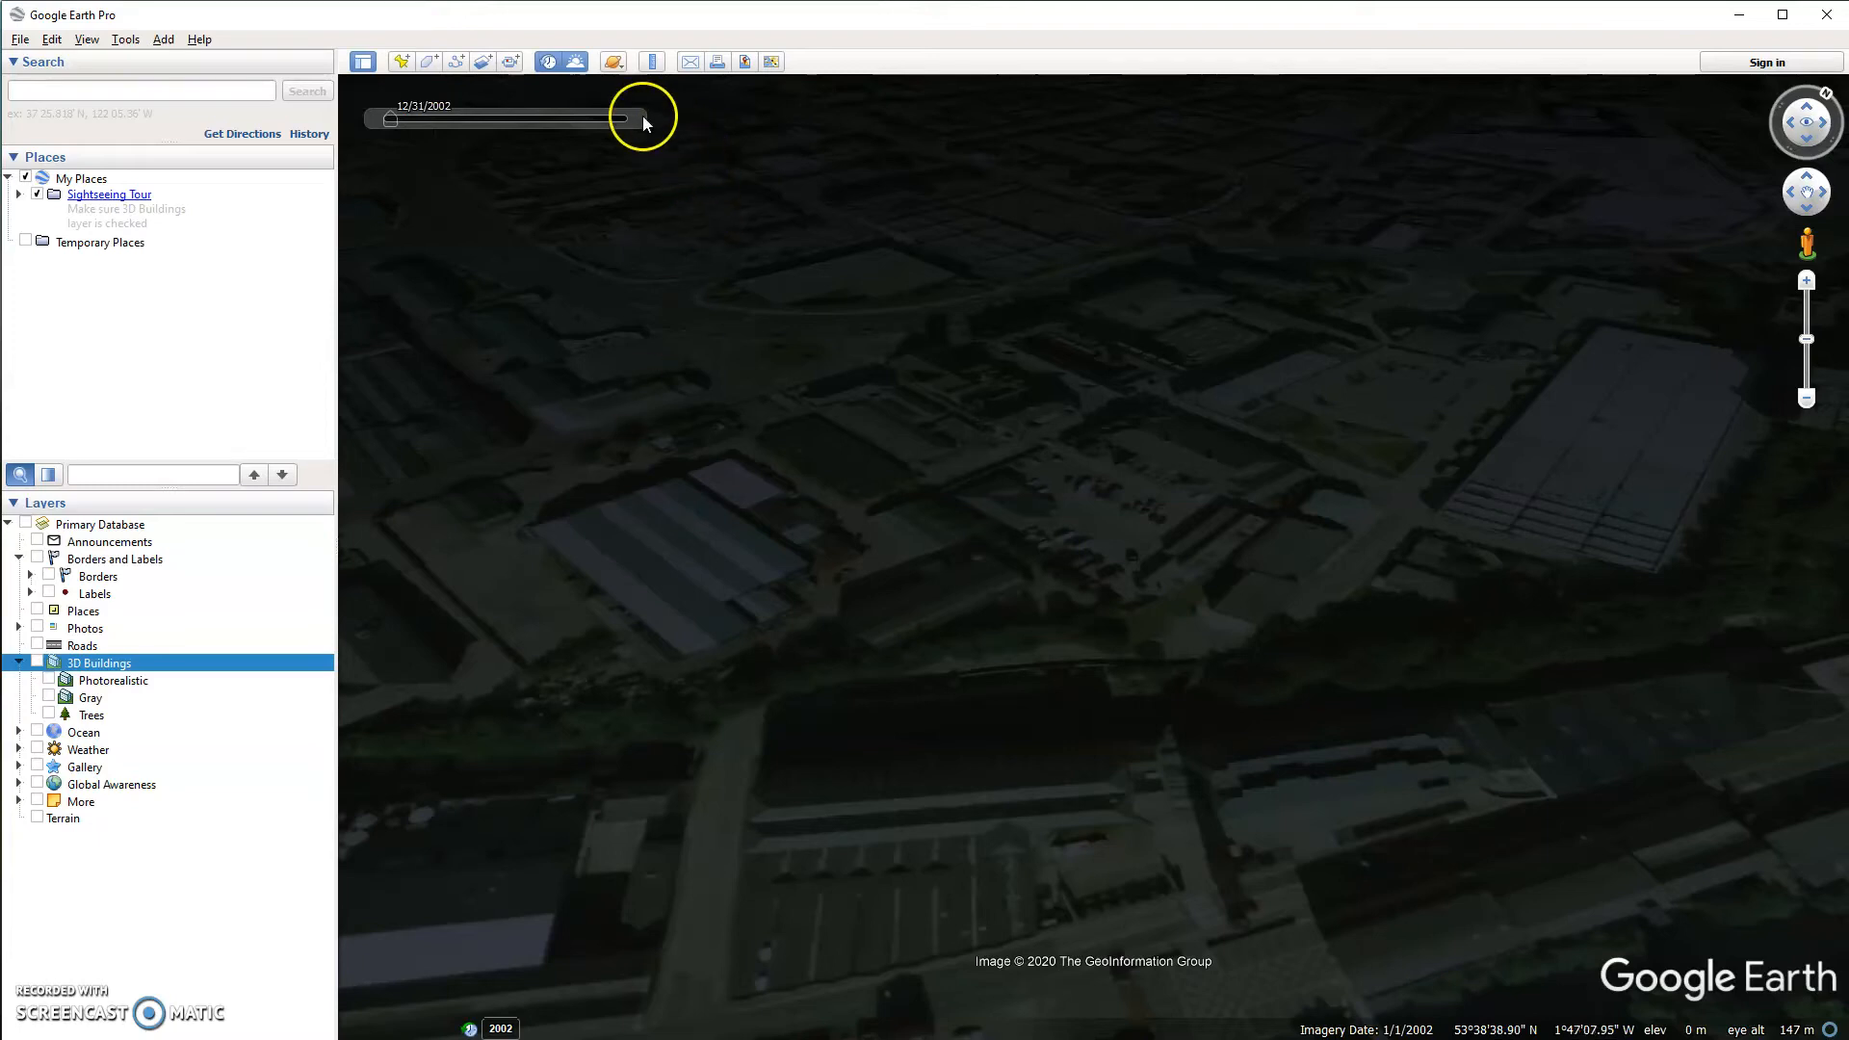
left_click(616, 63)
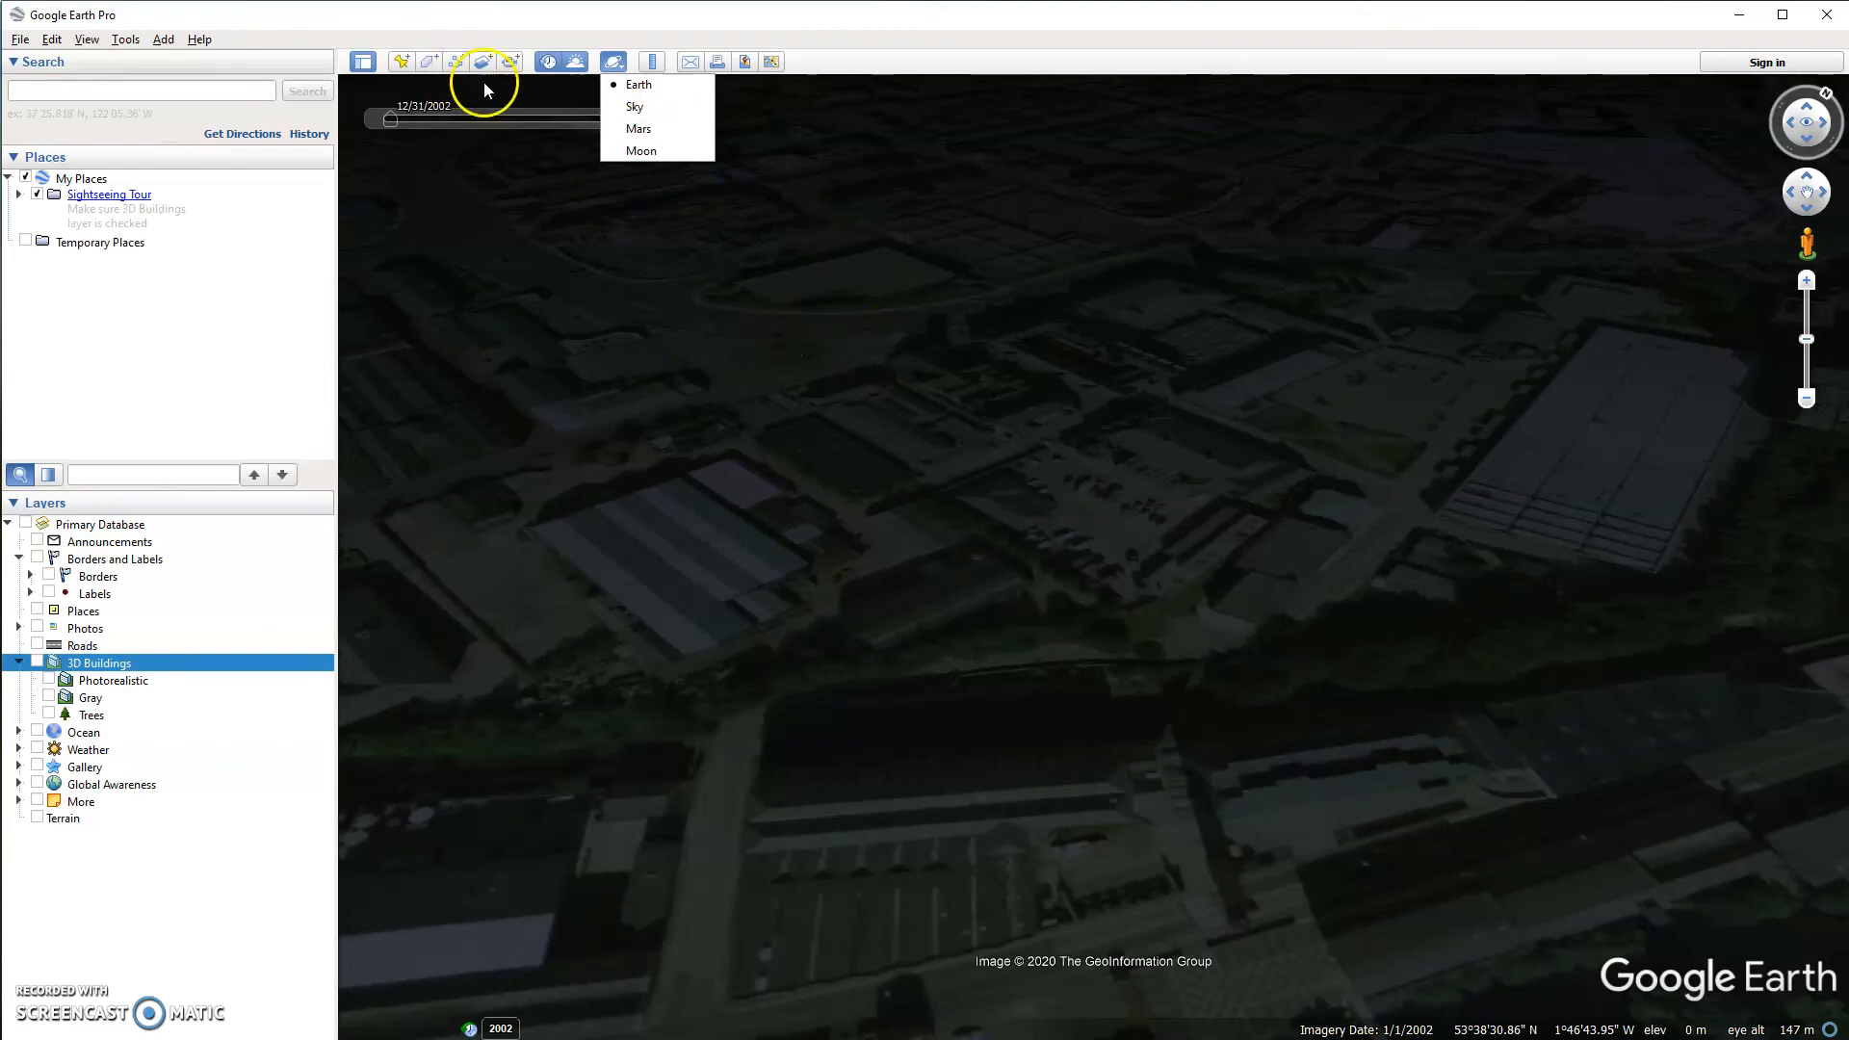
Turn off historical imagery and the sunlight view to bring back the current daytime imagery of the canal site.
left_click(575, 64)
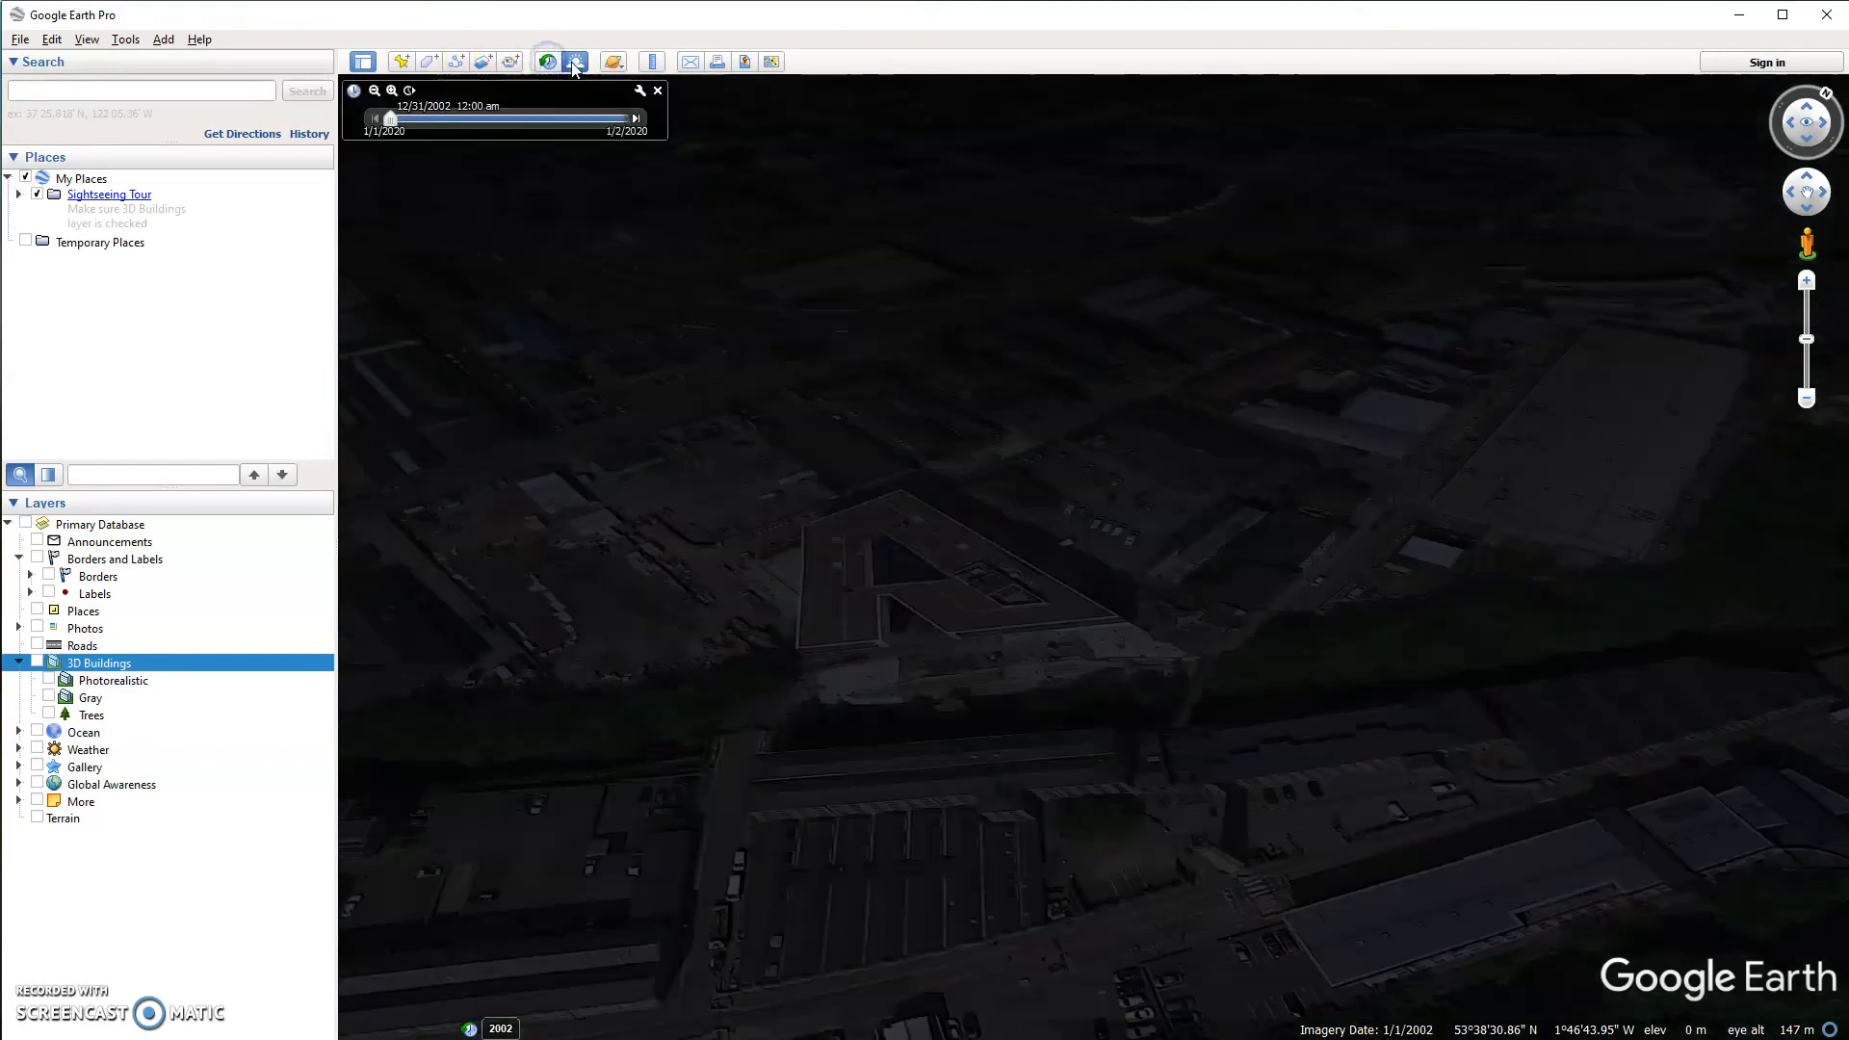
left_click(575, 62)
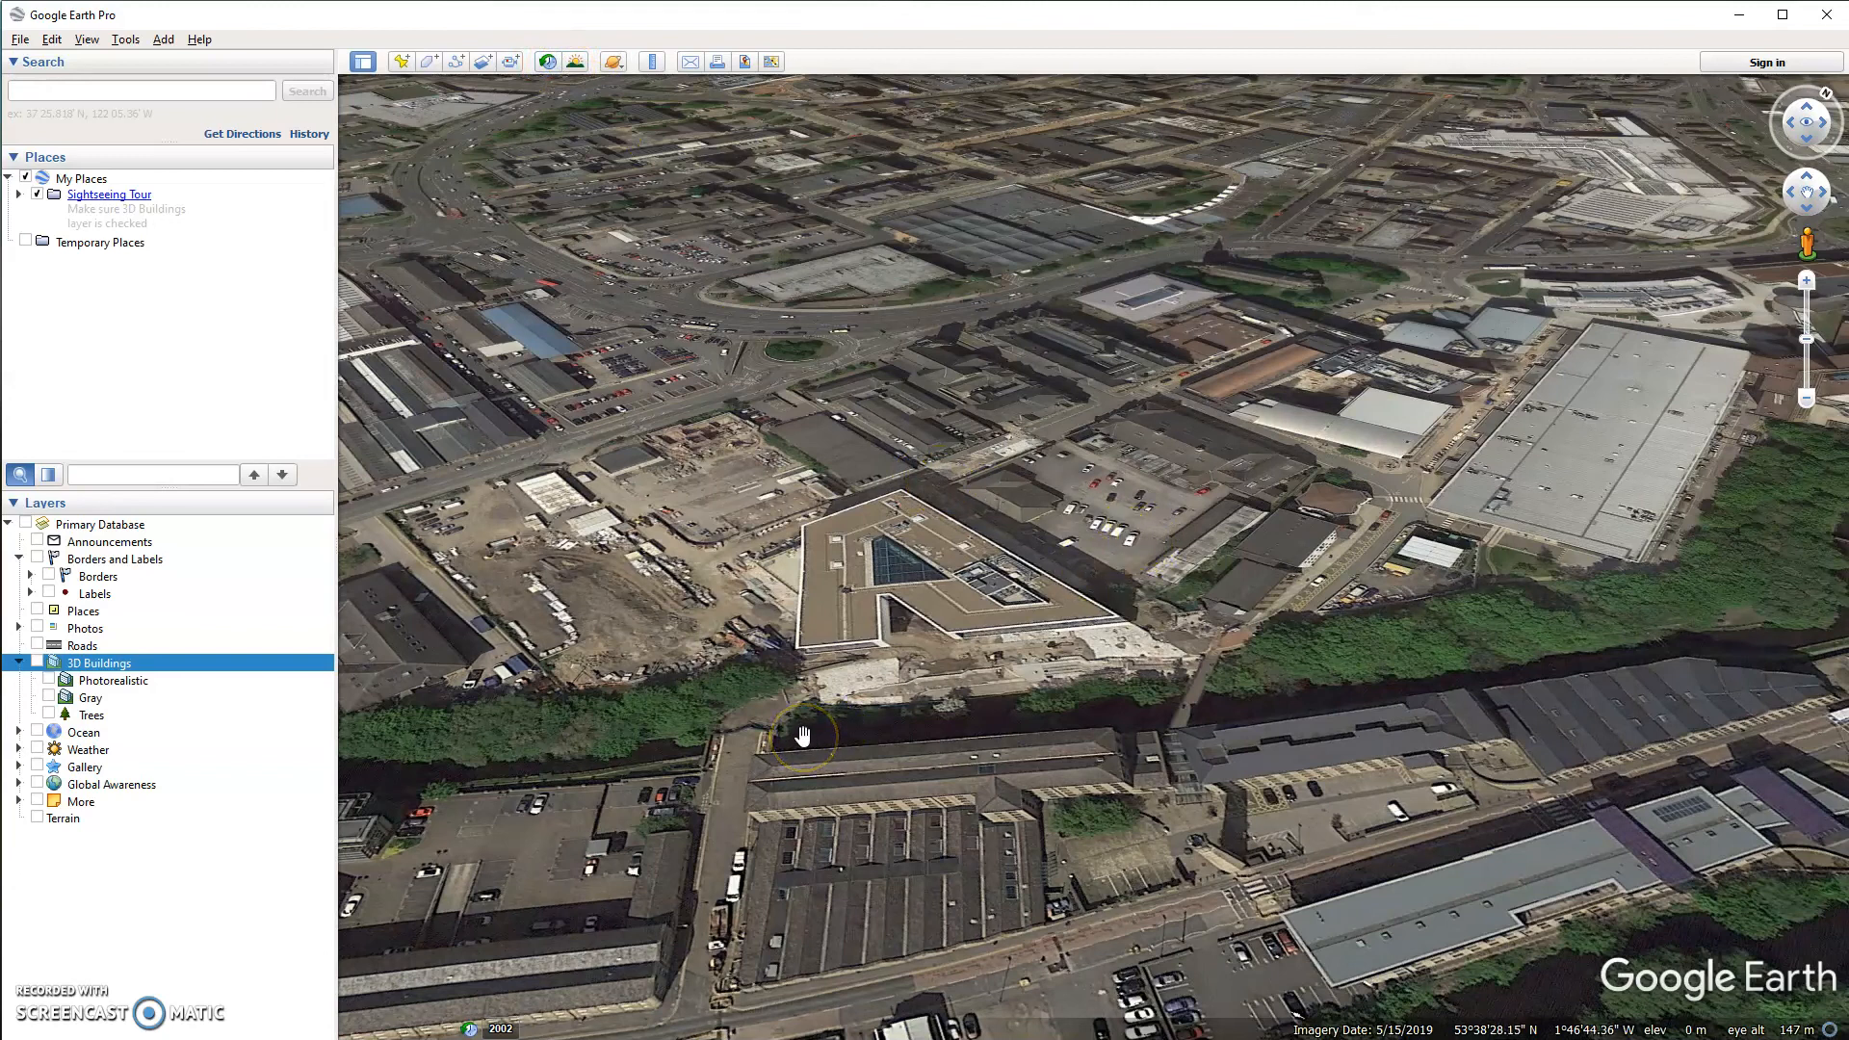
left_click(833, 715)
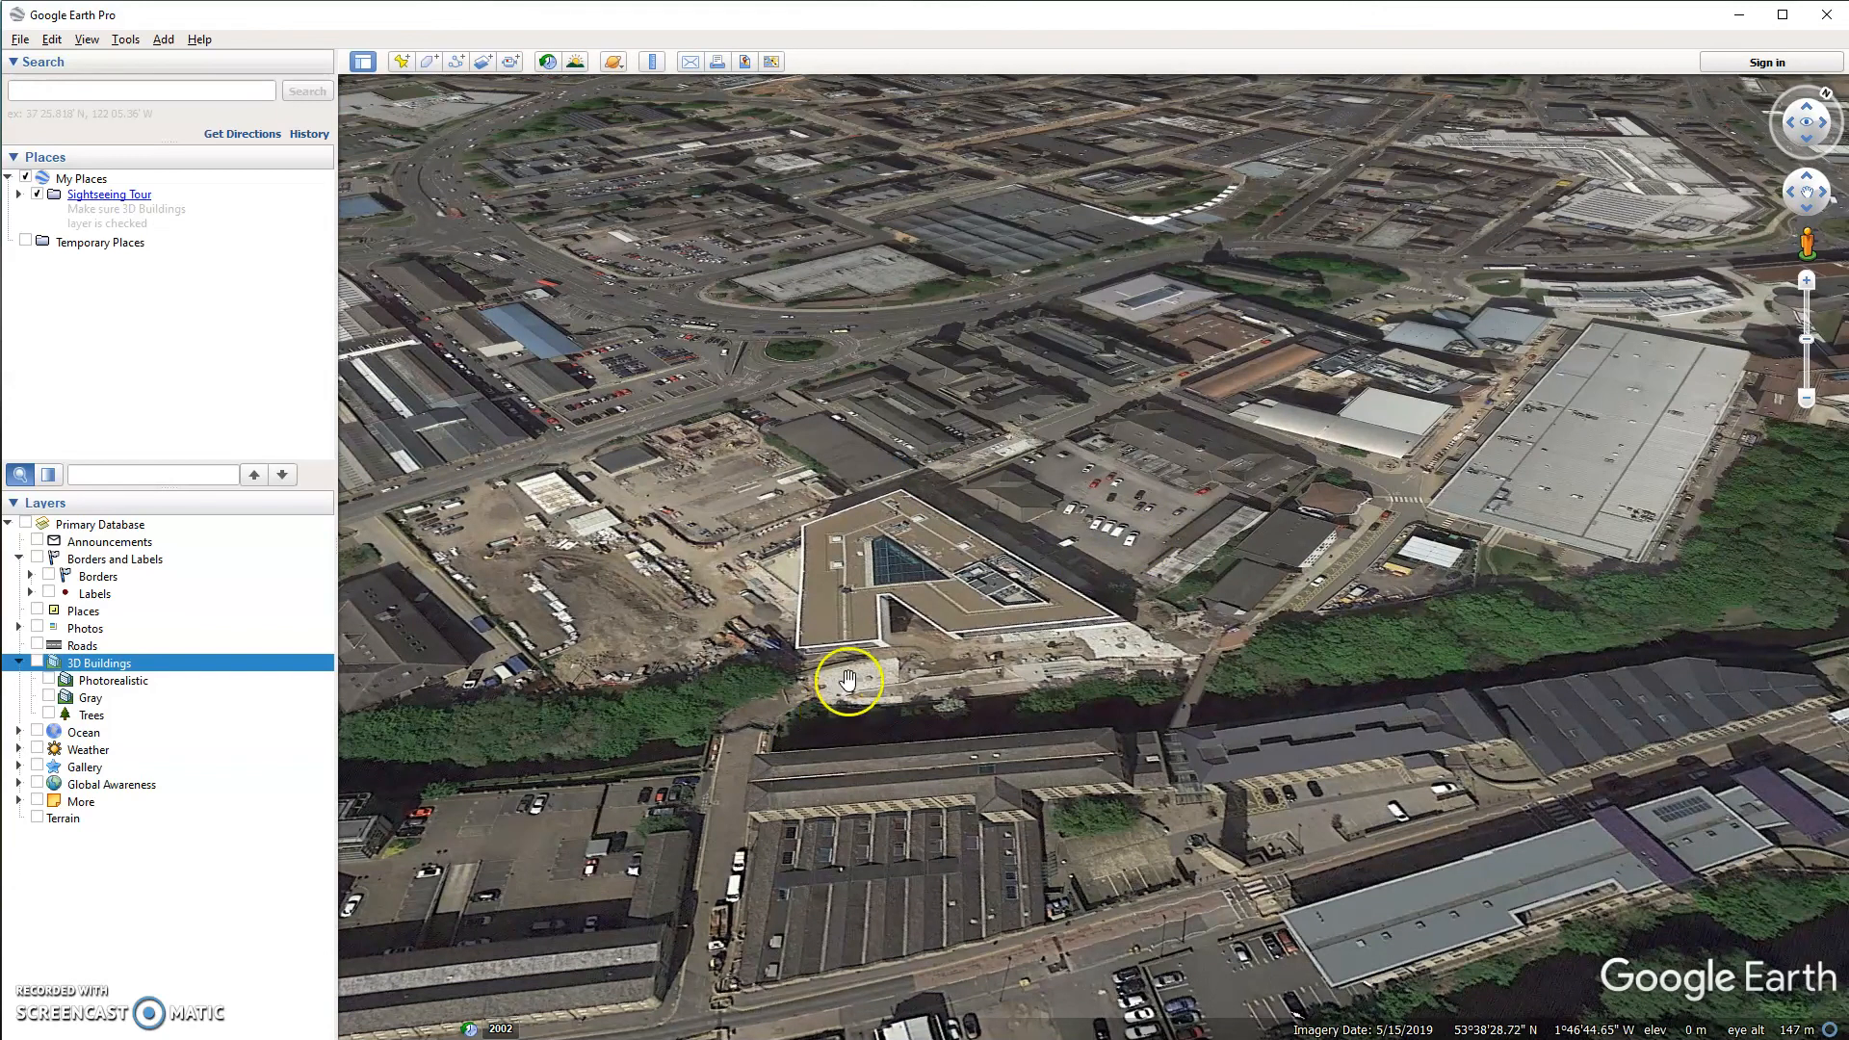